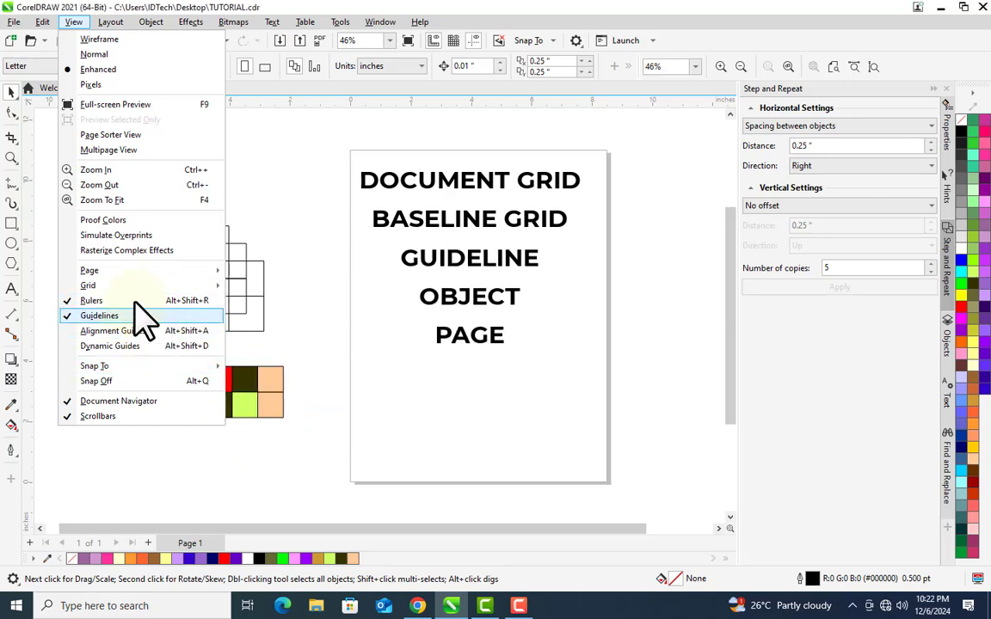
pyautogui.moveTo(120, 289)
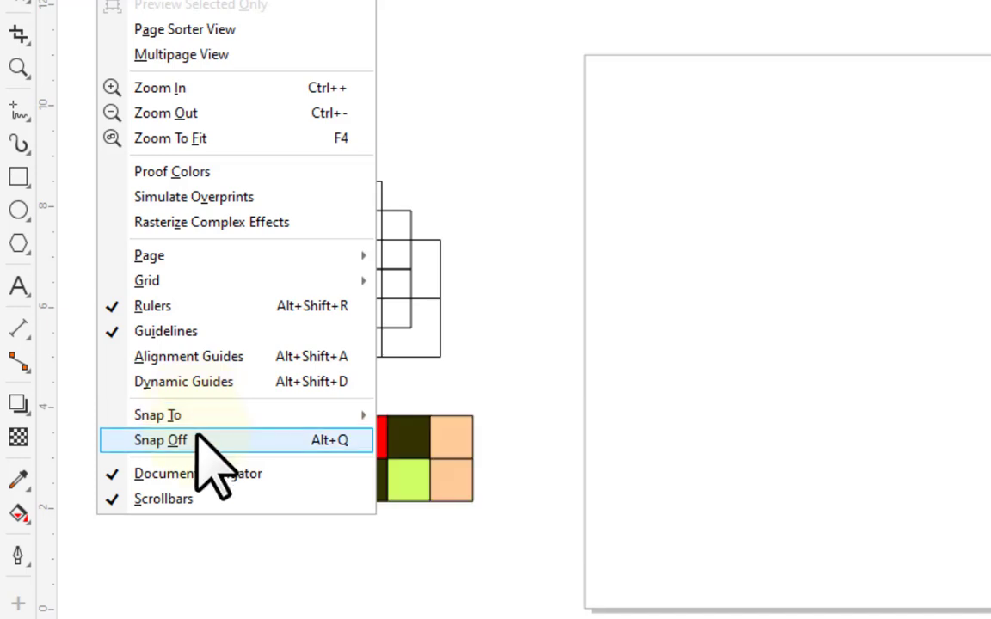
pyautogui.moveTo(241, 401)
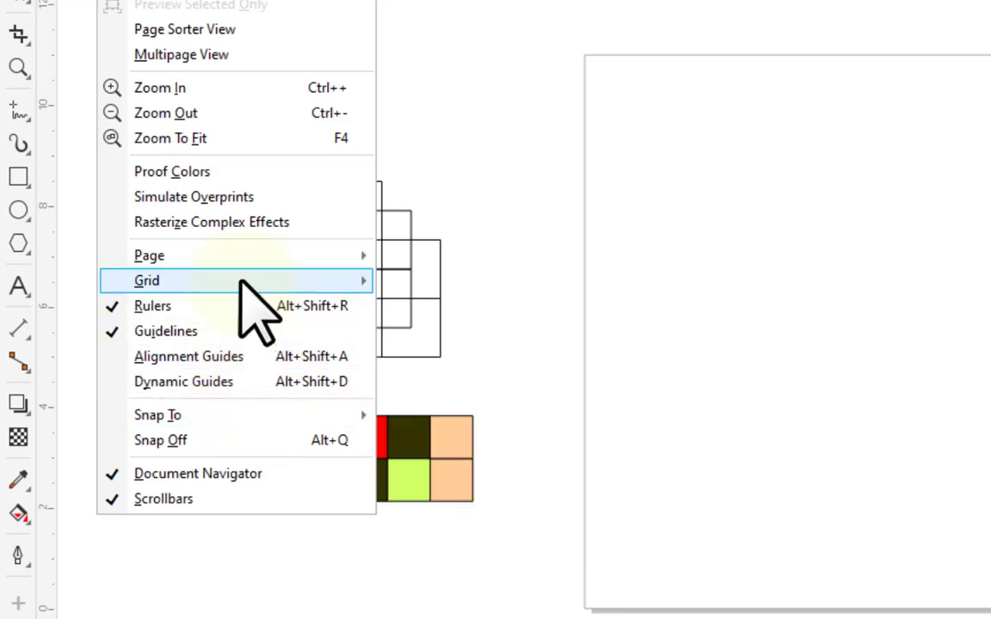
pyautogui.moveTo(242, 284)
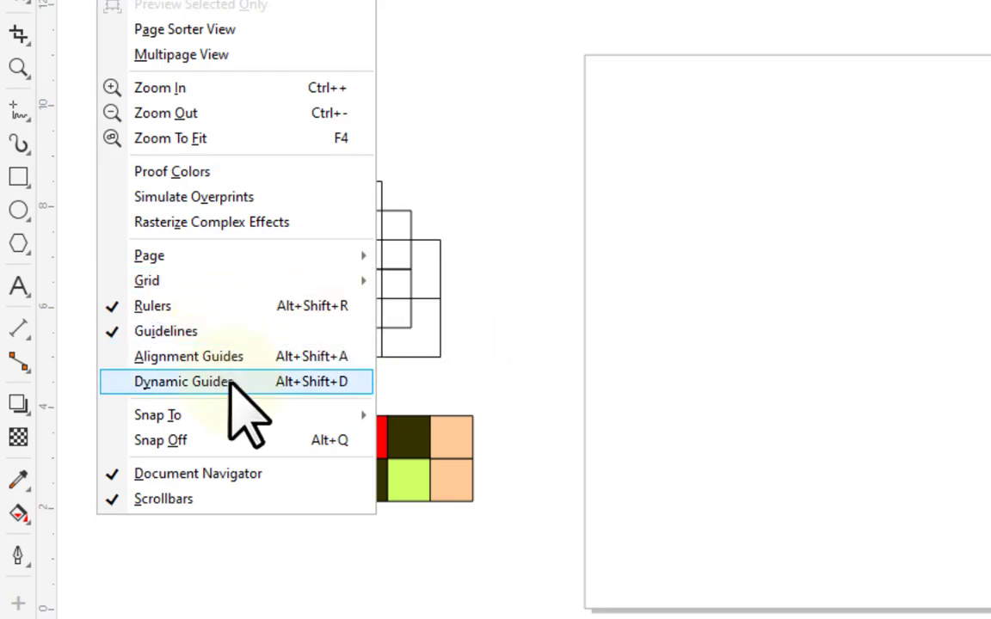
pyautogui.moveTo(232, 420)
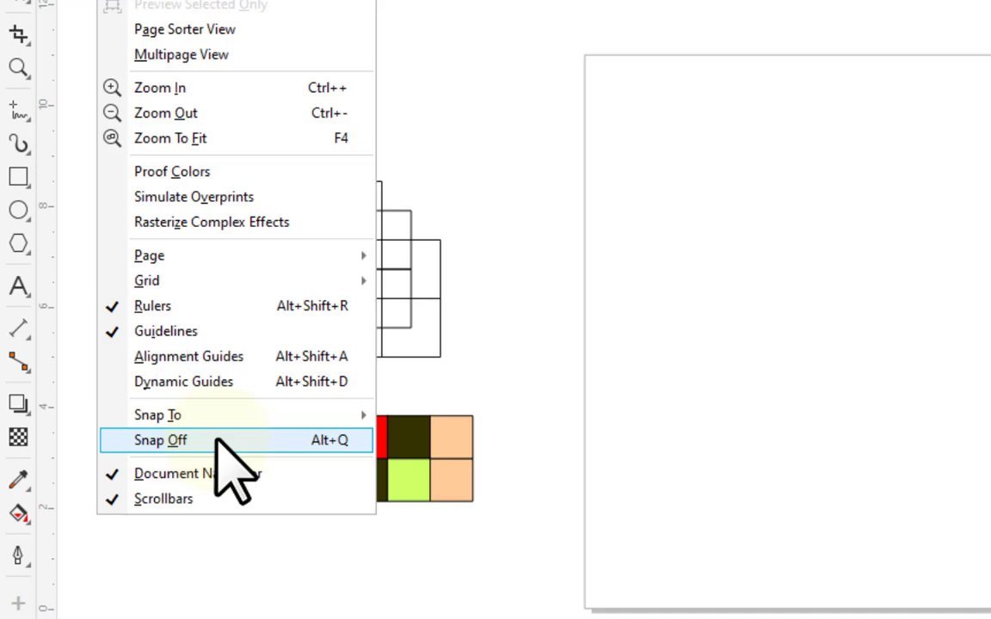
pyautogui.click(216, 439)
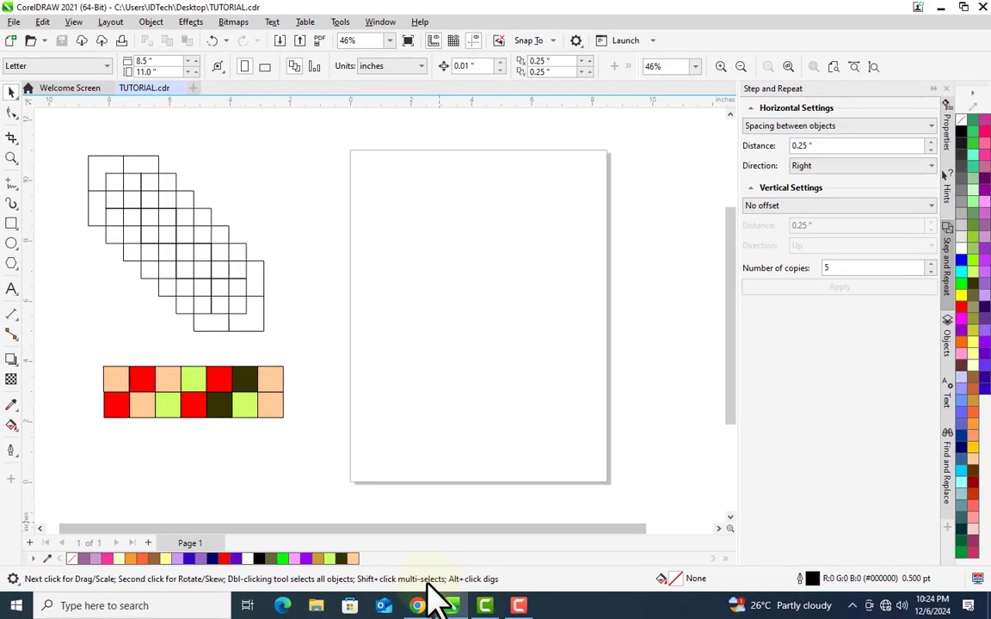
# Step: Switch to Chrome and look through the IDTech YouTube channel's home page and its created playlists
pyautogui.click(418, 605)
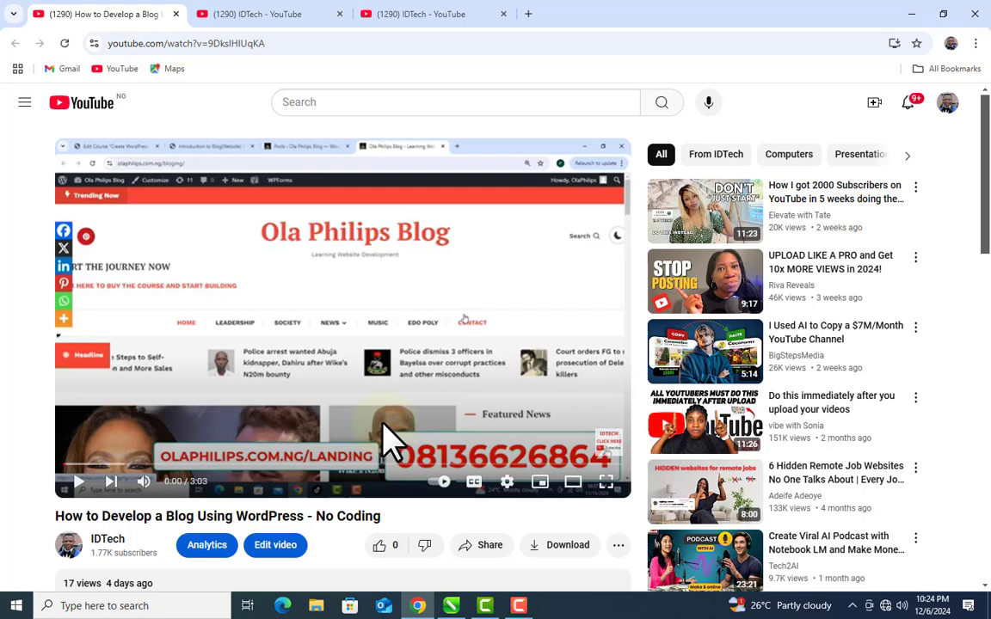
pyautogui.scroll(-2, 387, 447)
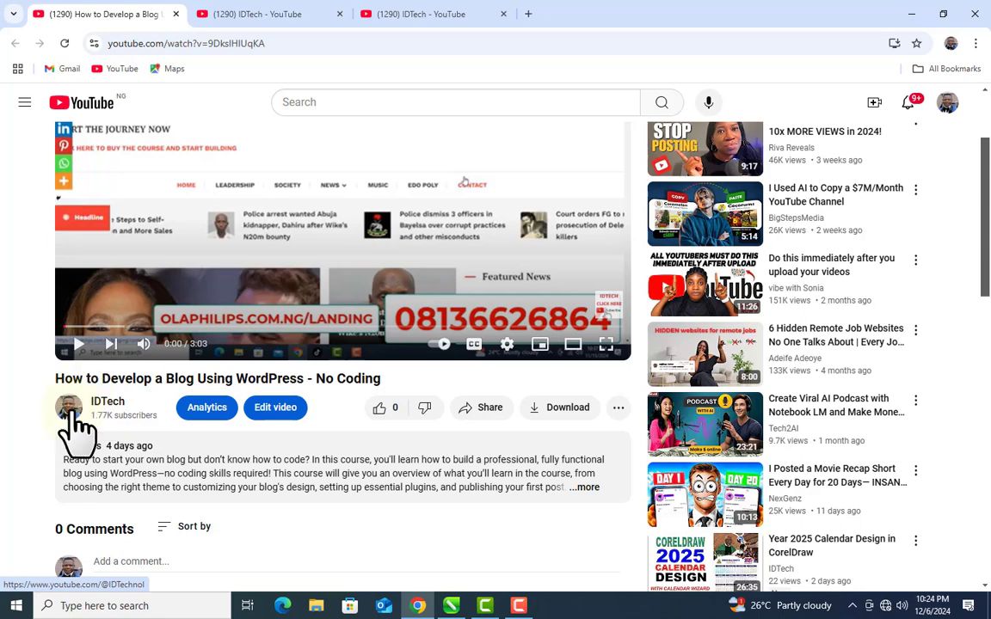
pyautogui.click(309, 17)
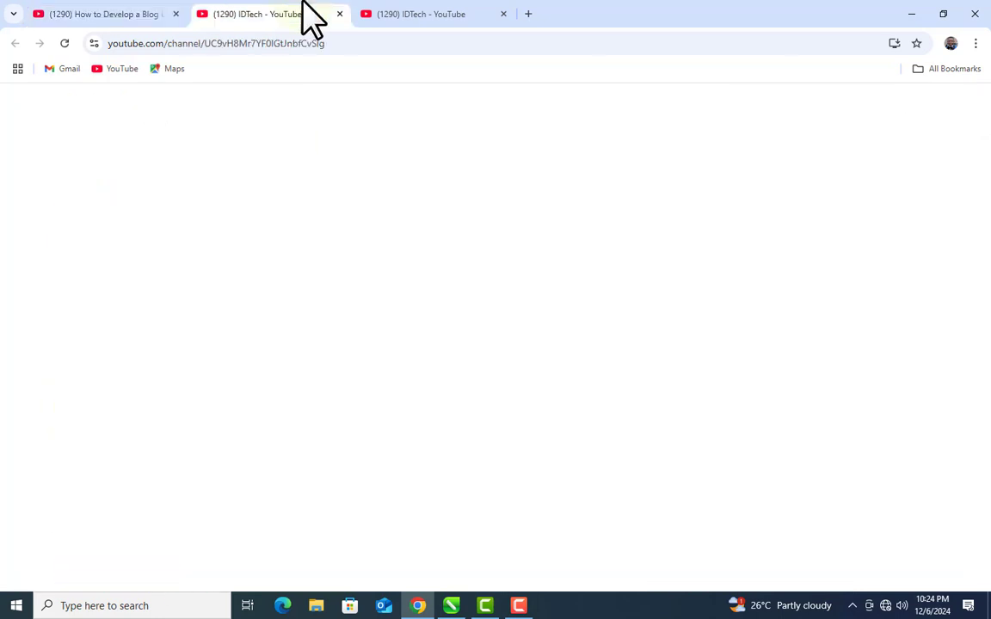
pyautogui.scroll(-1, 525, 380)
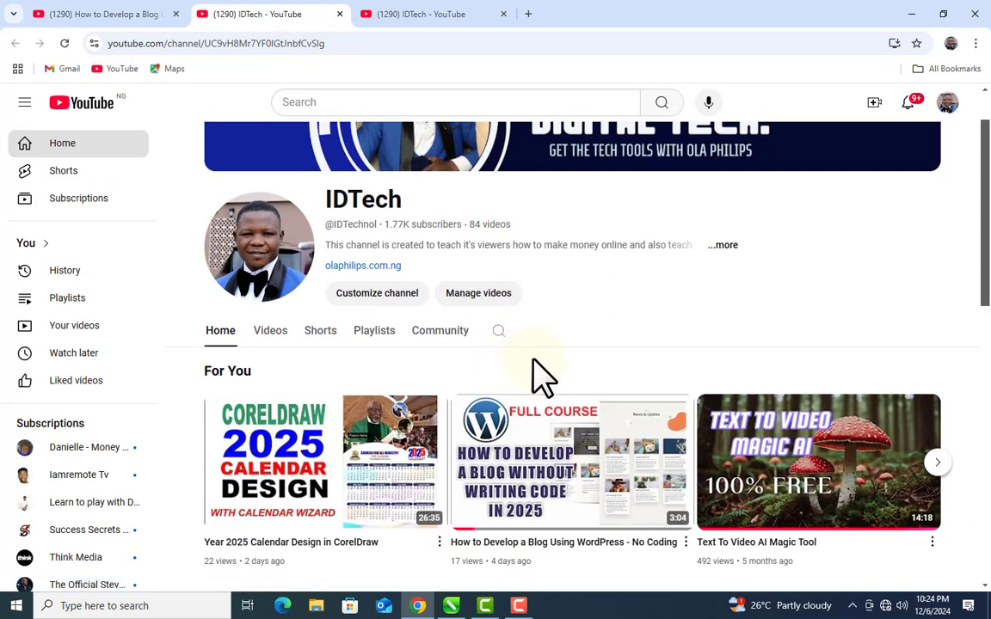
pyautogui.scroll(1, 547, 378)
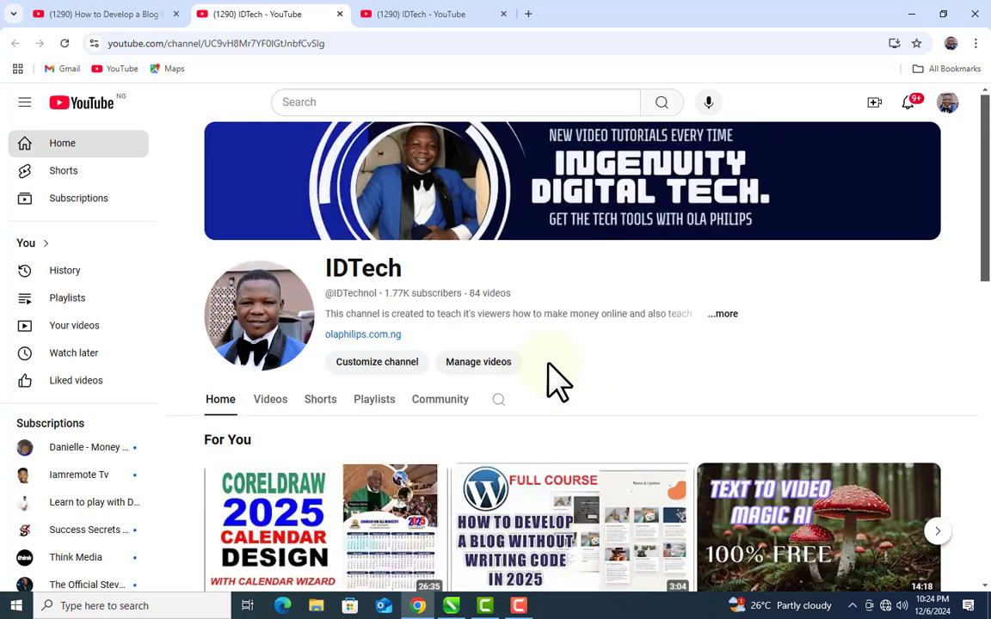
pyautogui.scroll(-6, 504, 349)
pyautogui.scroll(-5, 504, 360)
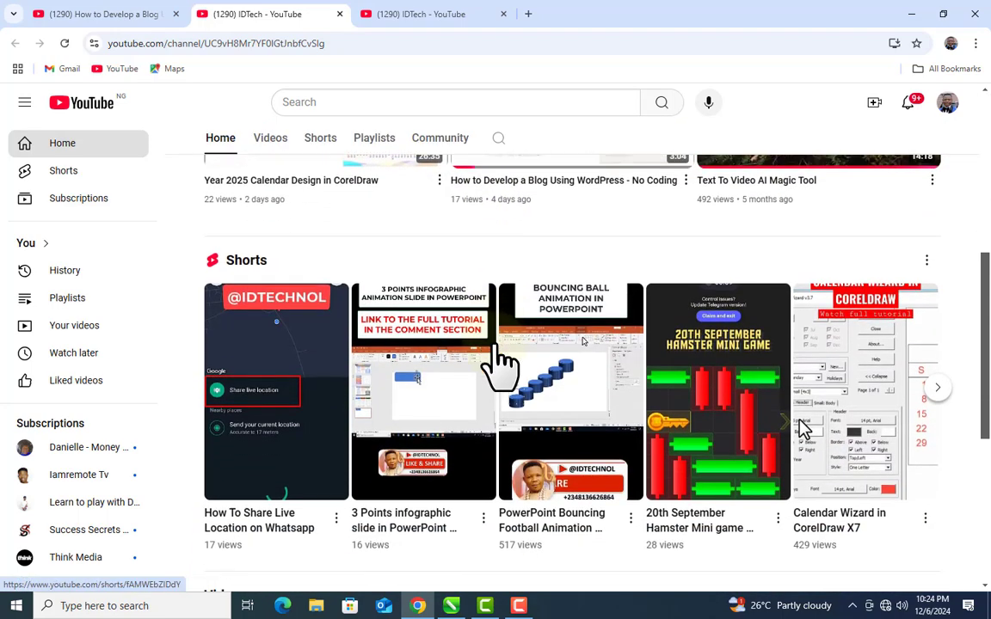
pyautogui.scroll(10, 503, 366)
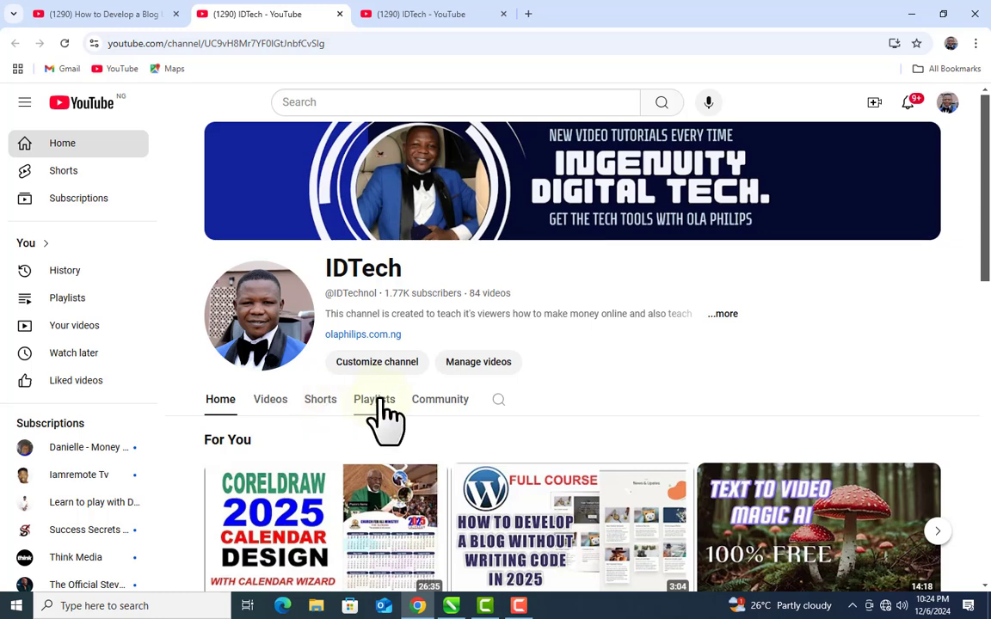
pyautogui.click(464, 14)
pyautogui.scroll(-4, 531, 258)
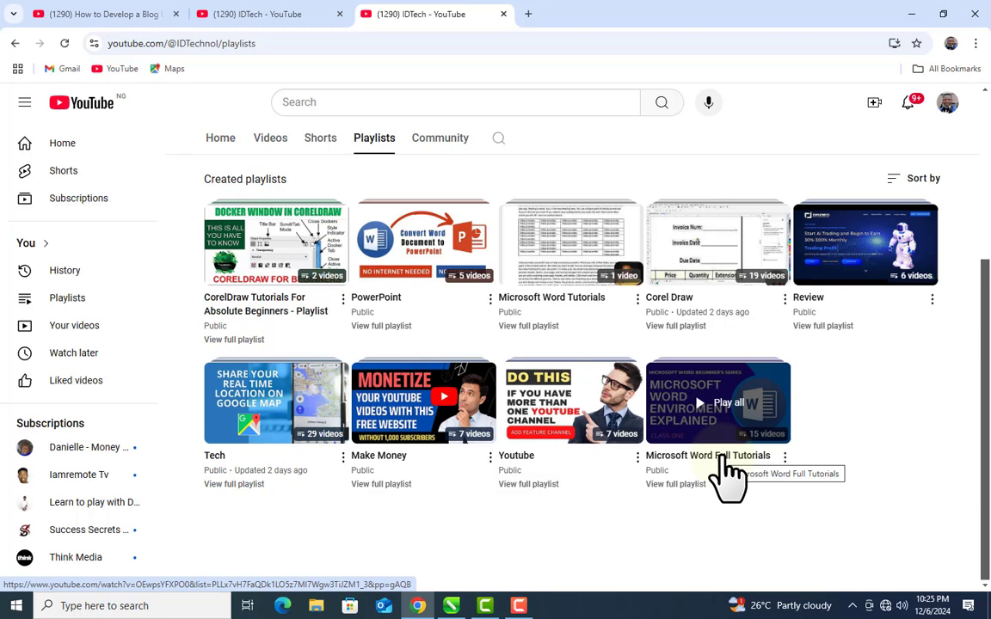
# Step: Switch back to CorelDRAW and set the page size of TUTORIAL.cdr to A4
pyautogui.click(451, 606)
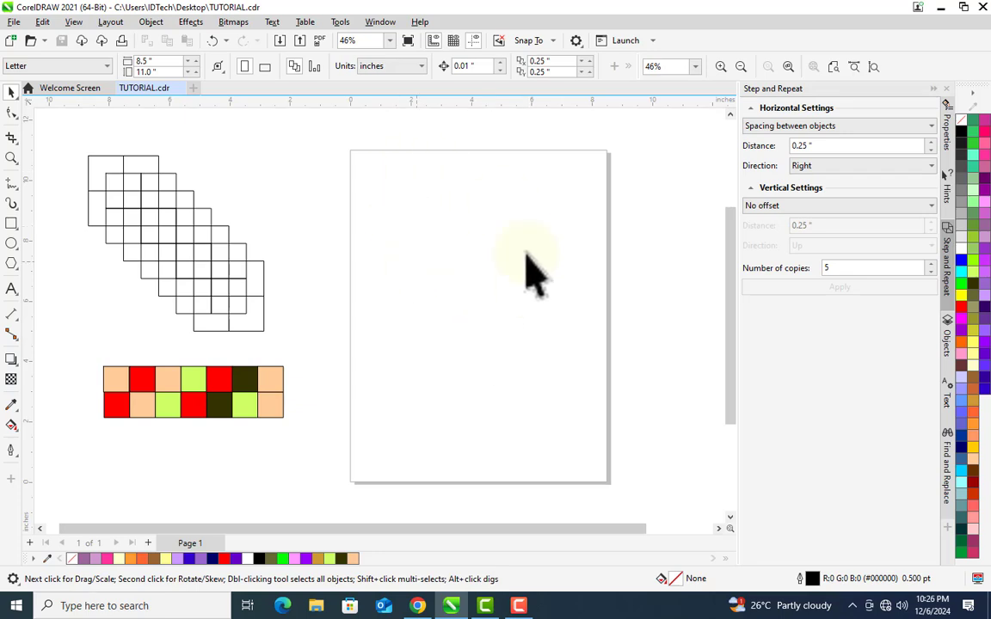
pyautogui.click(56, 66)
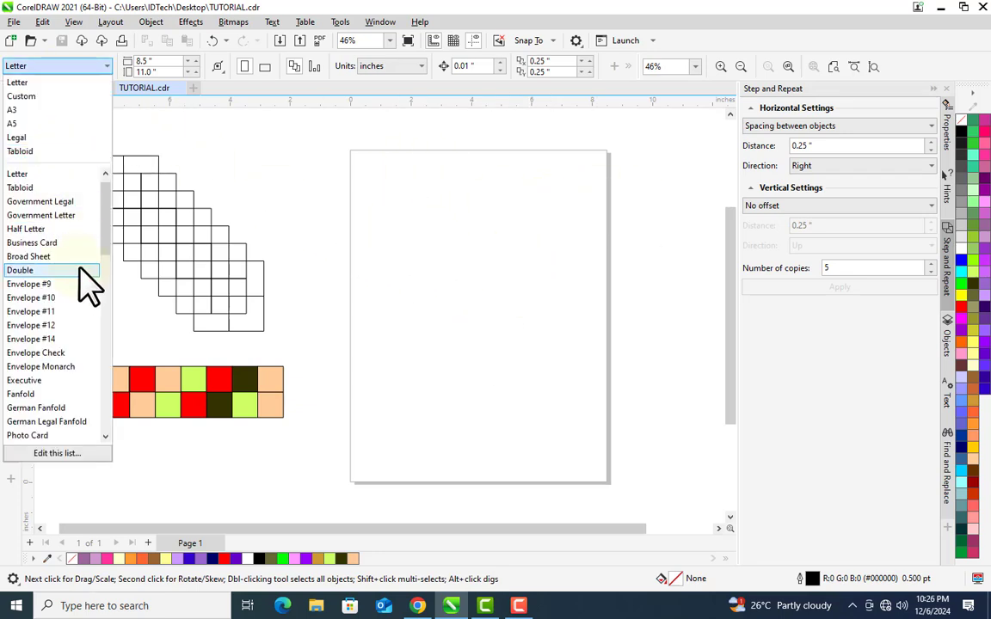
pyautogui.scroll(-10, 80, 279)
pyautogui.scroll(-3, 80, 280)
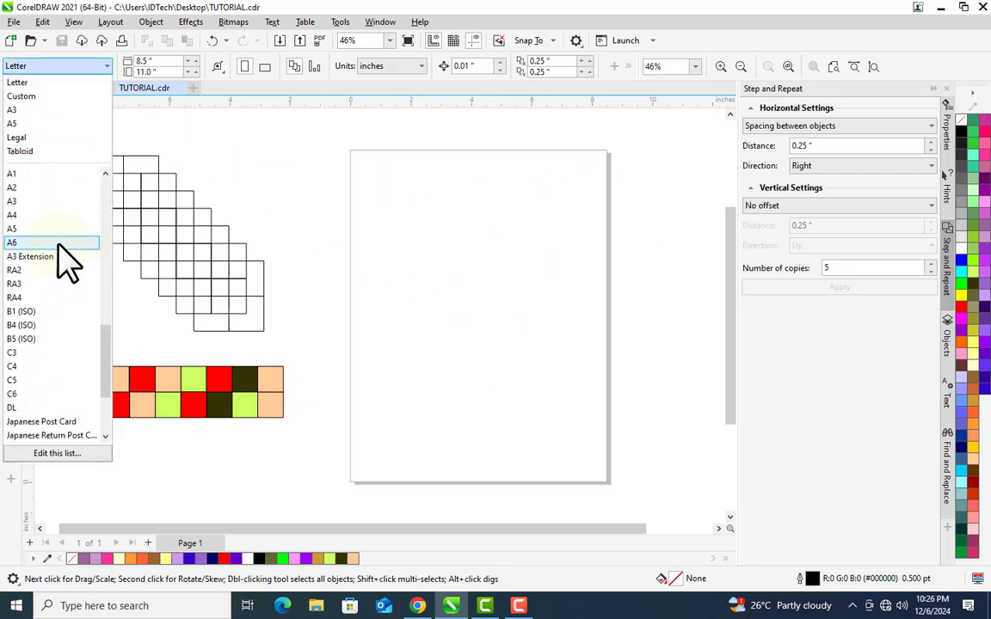
pyautogui.click(43, 215)
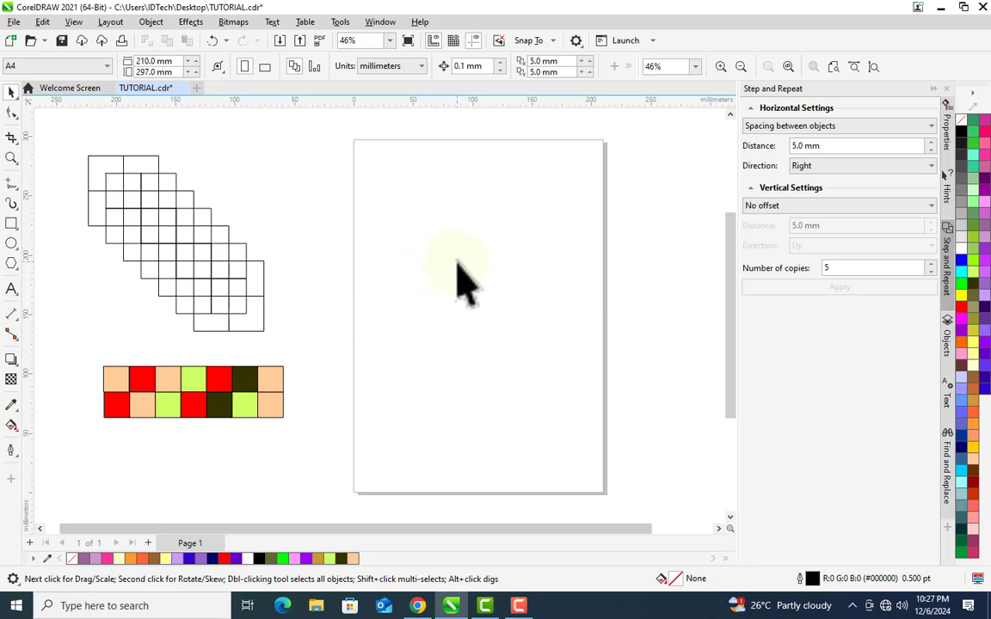
# Step: Draw a rectangle freehand over the whole page, about 210 × 295 mm, and deselect it
pyautogui.click(11, 223)
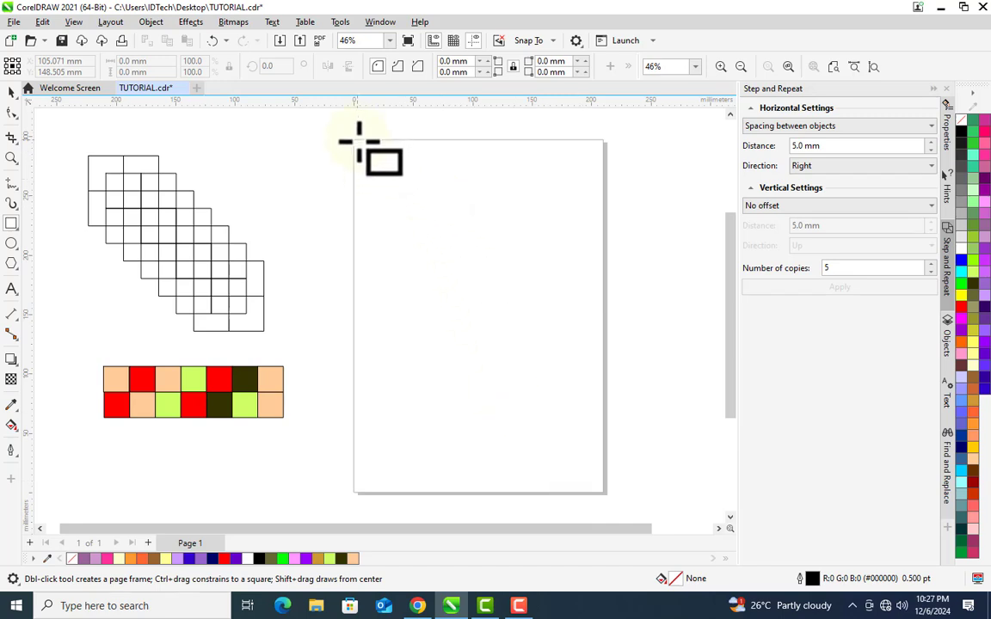
pyautogui.press('space')
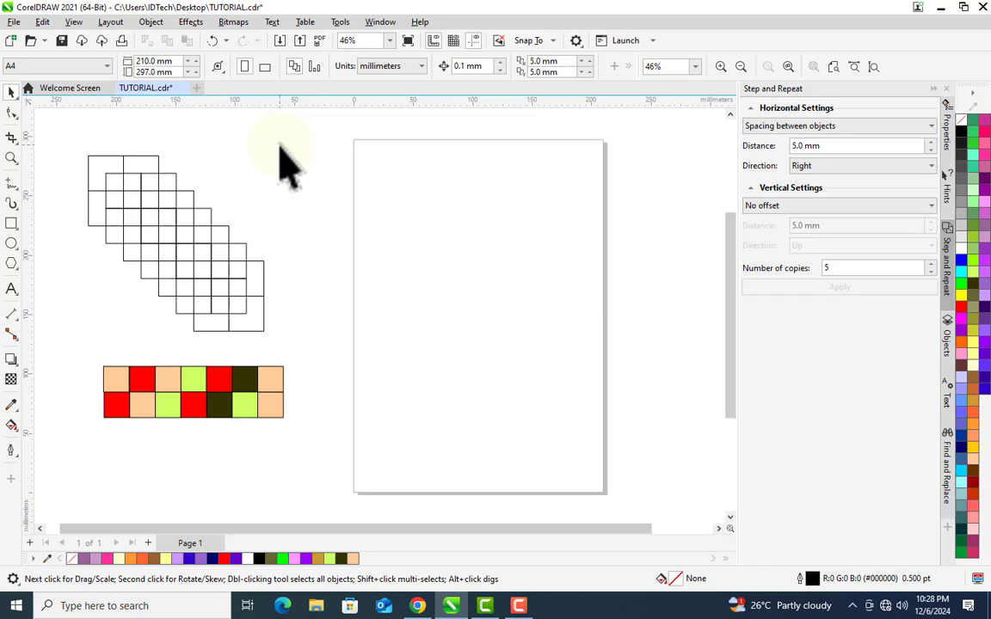
pyautogui.click(11, 223)
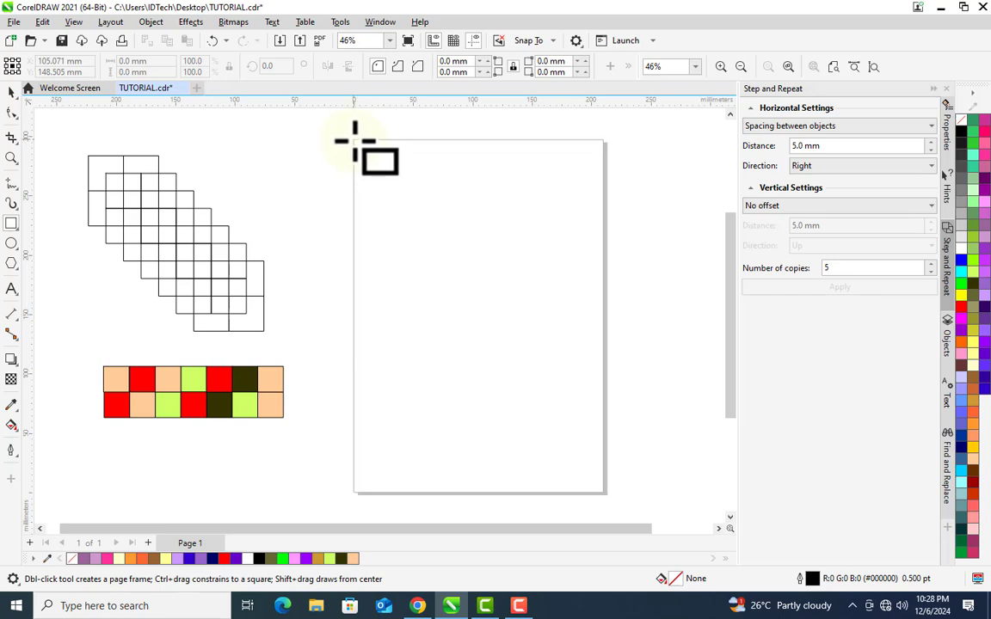
pyautogui.moveTo(354, 140); pyautogui.dragTo(604, 491)
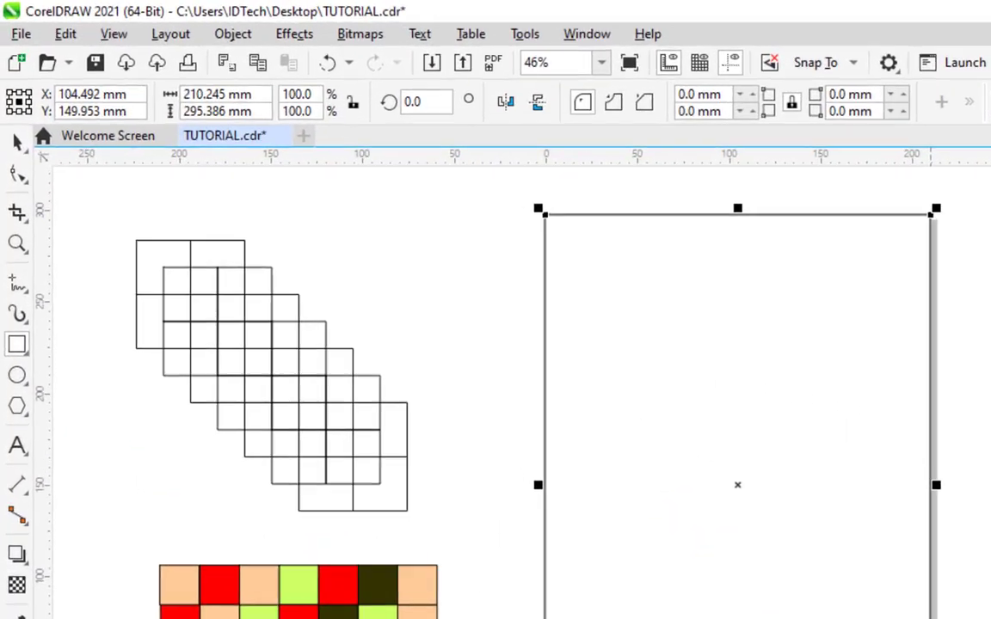
pyautogui.press('space')
pyautogui.click(304, 225)
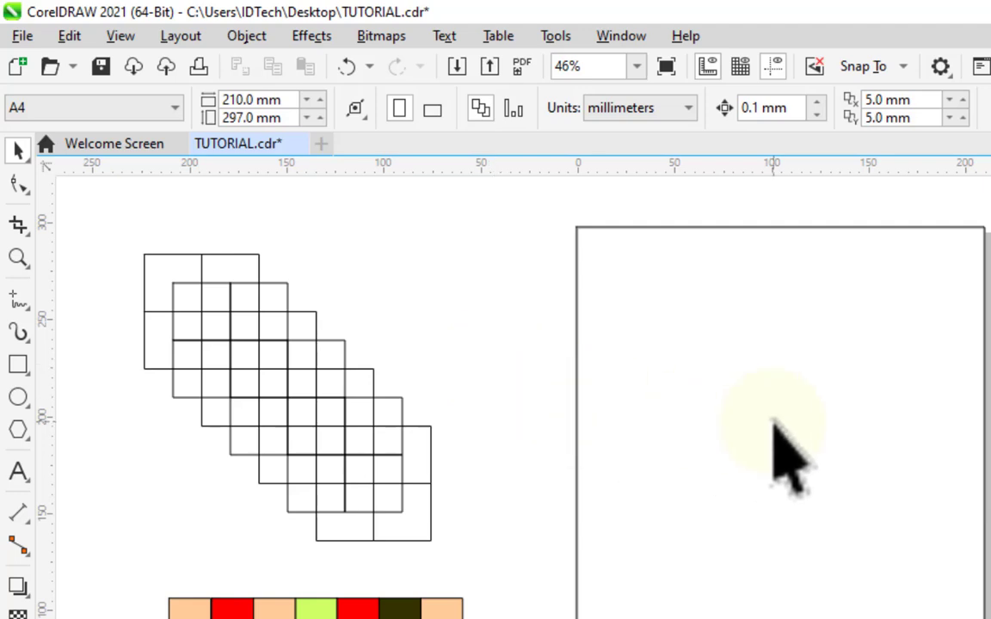
# Step: Select the page-sized rectangle and delete it
pyautogui.click(787, 455)
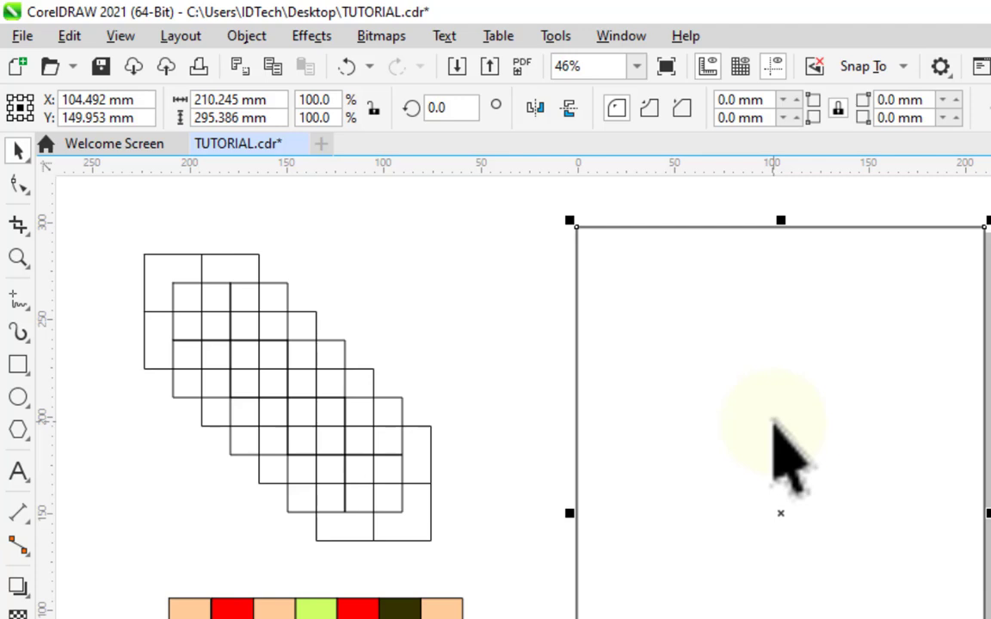
pyautogui.click(459, 325)
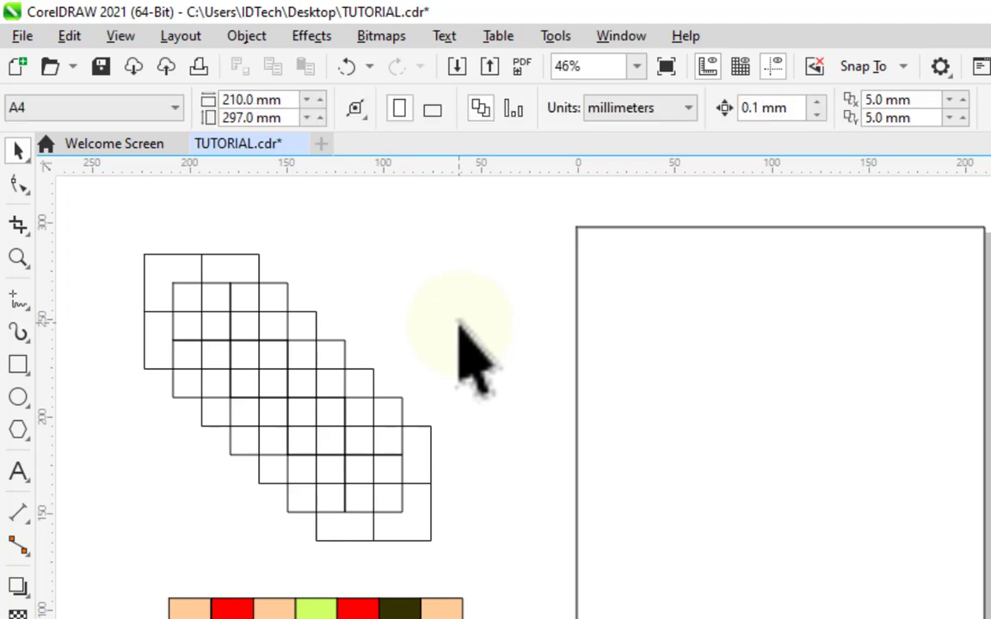
pyautogui.click(695, 482)
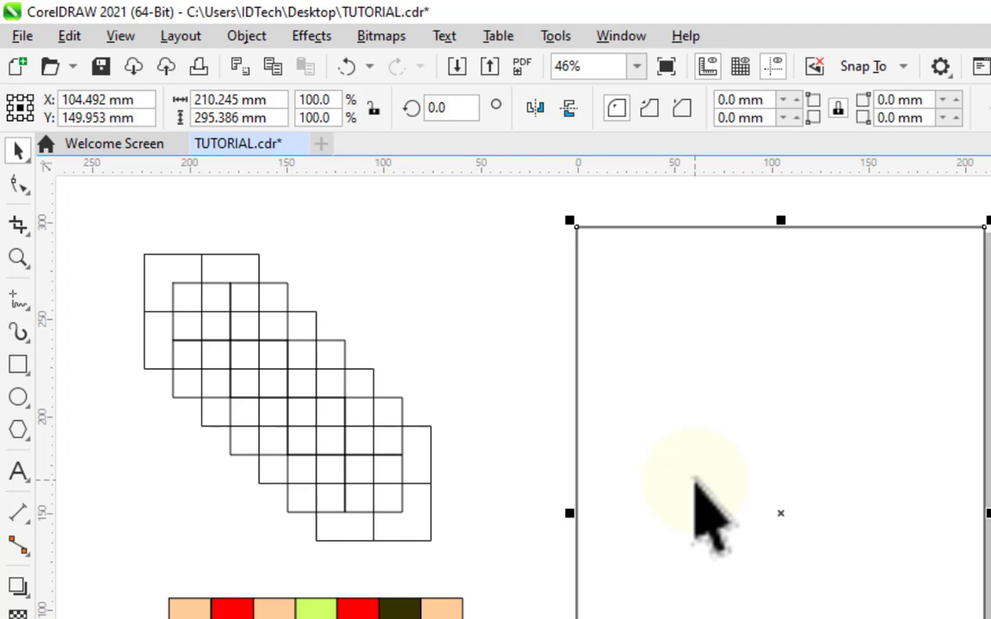
pyautogui.click(695, 482)
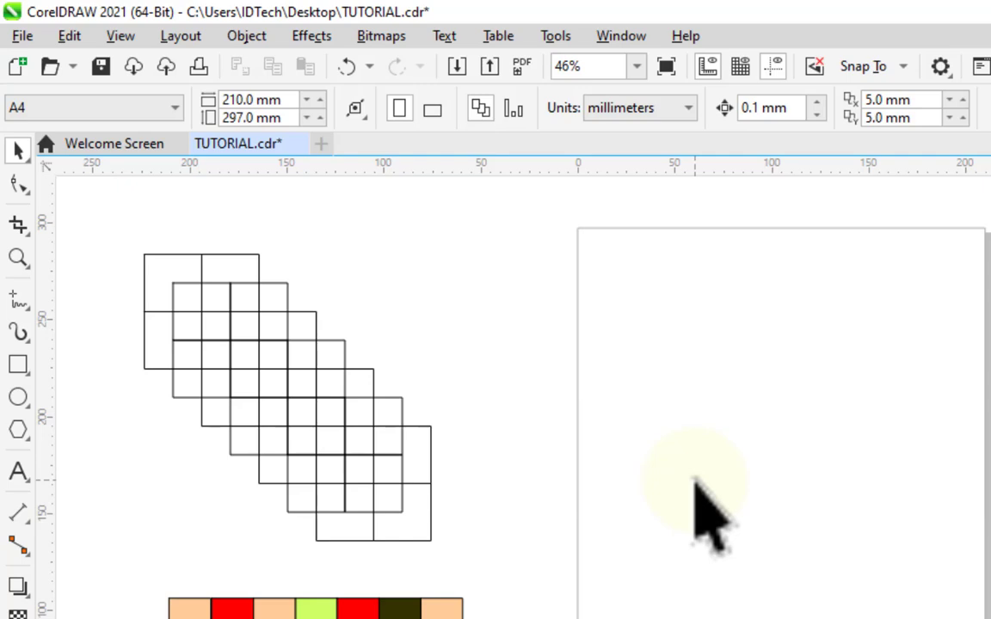
# Step: Activate the Rectangle tool near the page's upper-left corner and turn on snapping to the page
pyautogui.press('z')
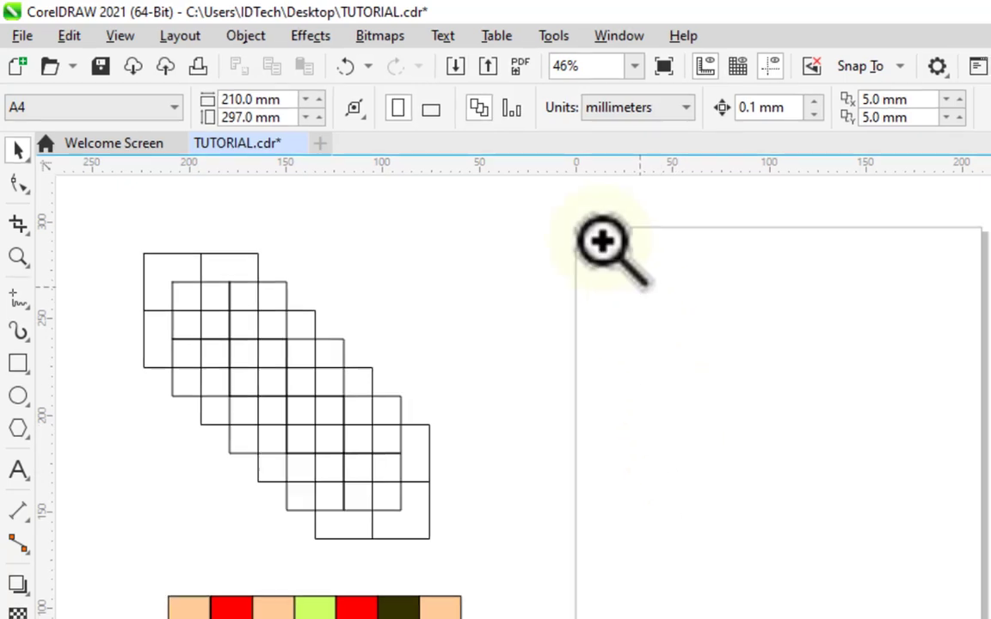
pyautogui.moveTo(534, 199); pyautogui.dragTo(618, 261)
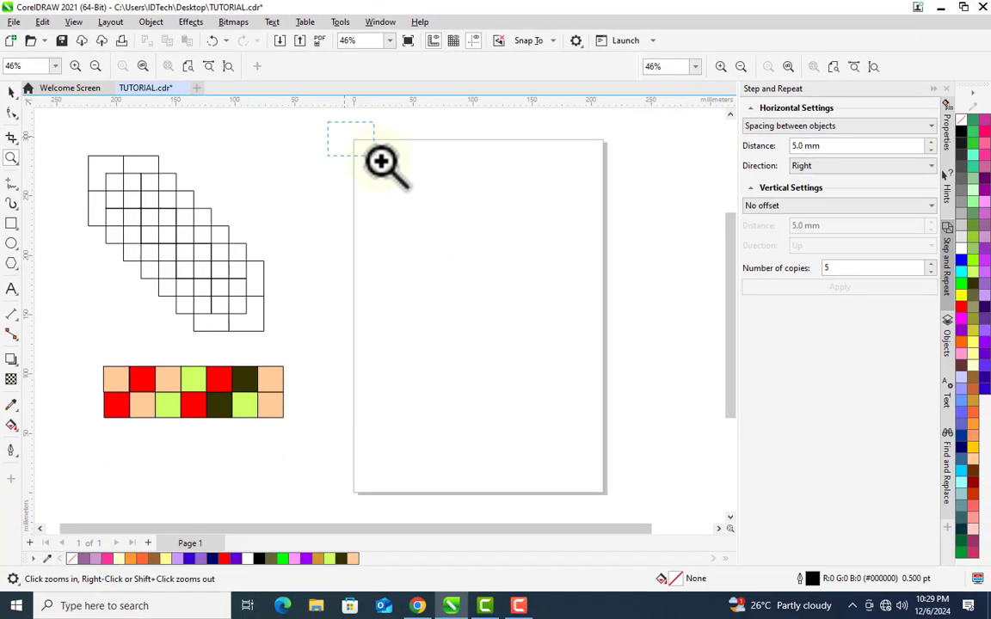
pyautogui.moveTo(381, 161); pyautogui.dragTo(400, 176)
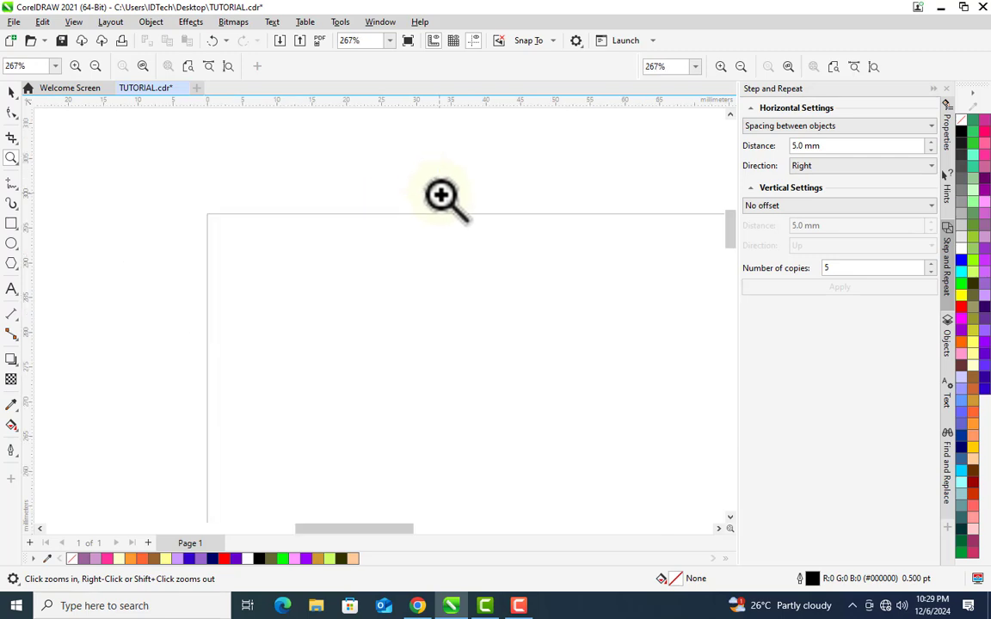
pyautogui.press('space')
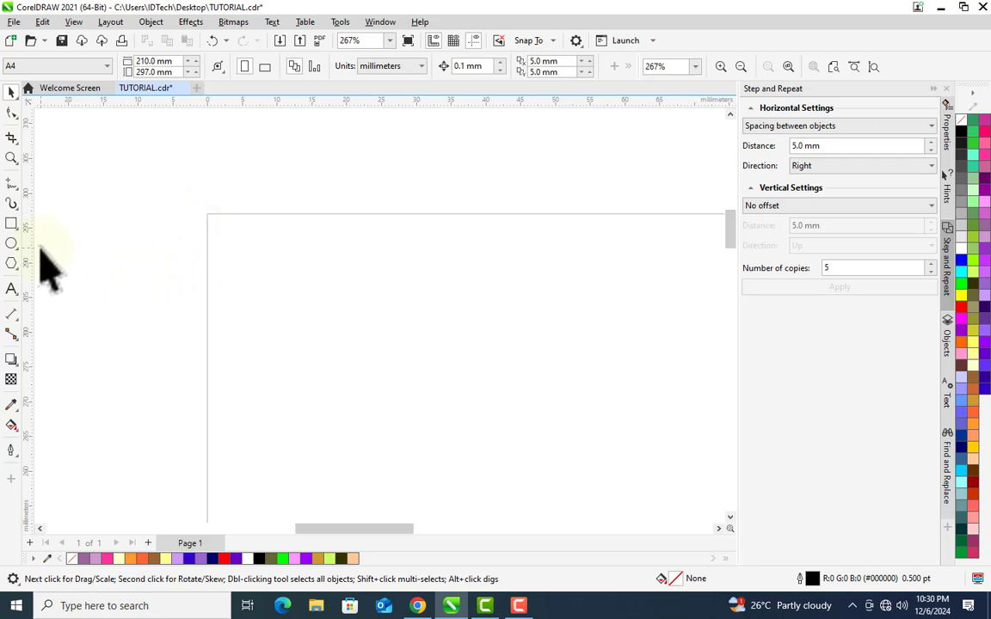
pyautogui.click(11, 224)
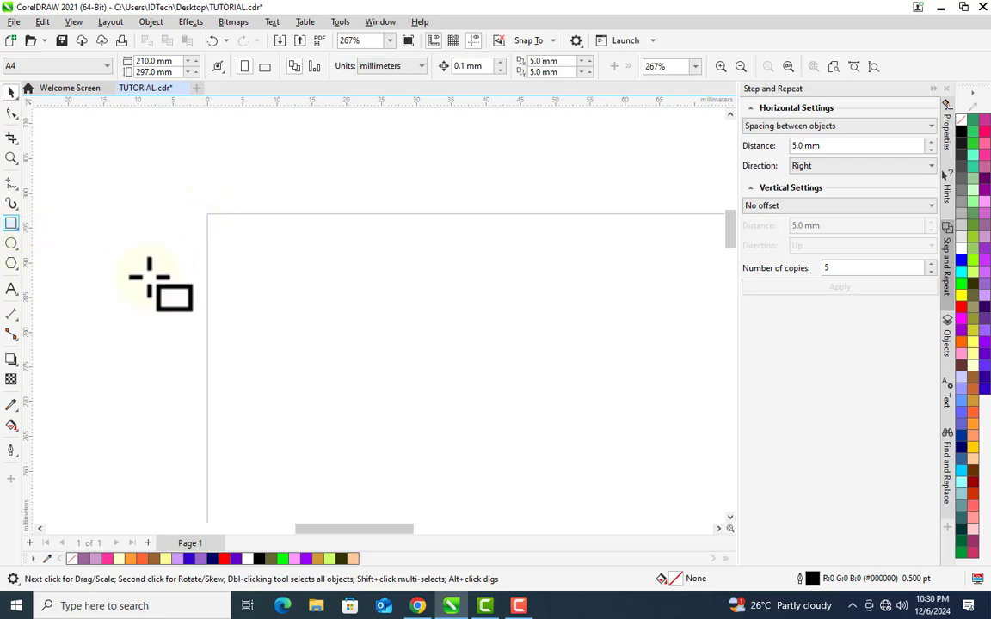
pyautogui.click(11, 223)
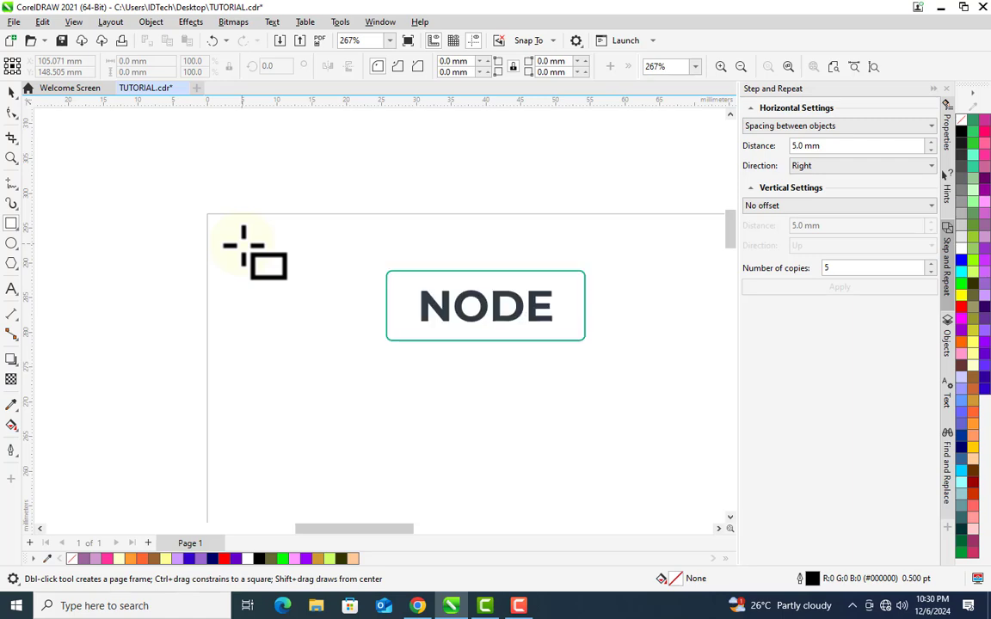
pyautogui.click(73, 22)
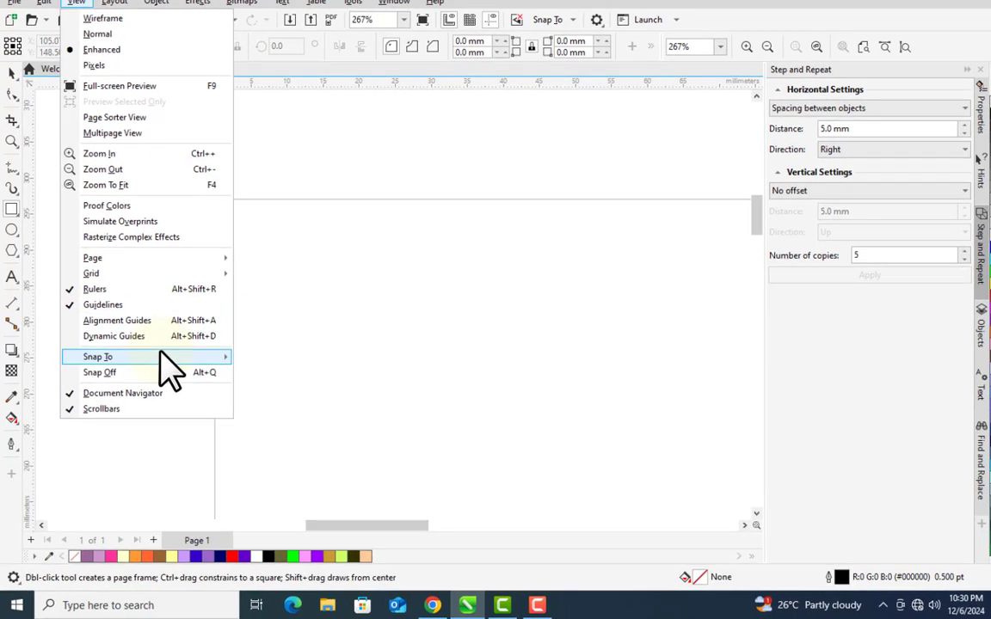
pyautogui.moveTo(159, 351)
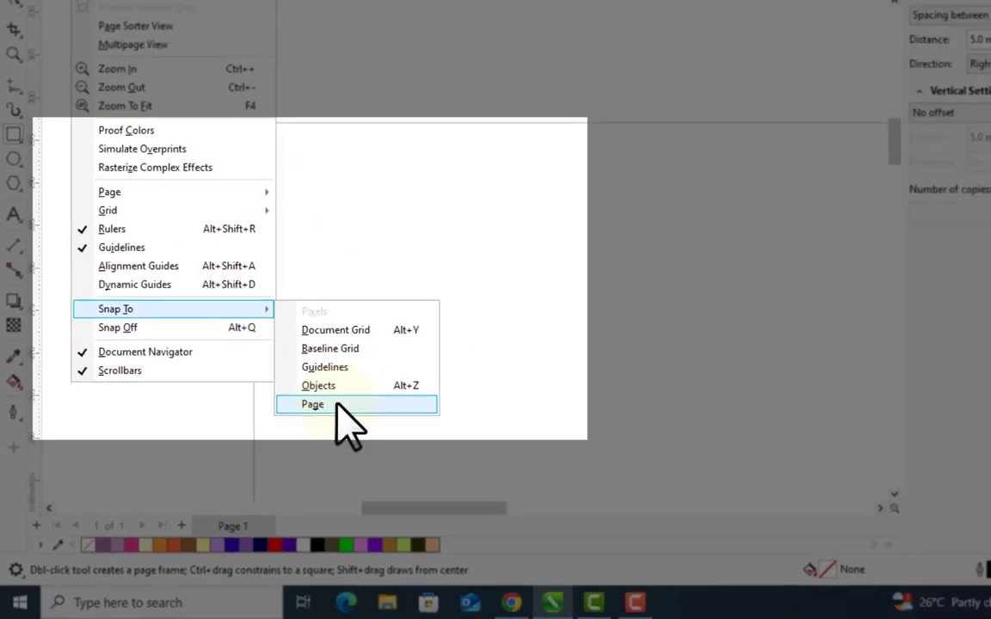
pyautogui.click(337, 402)
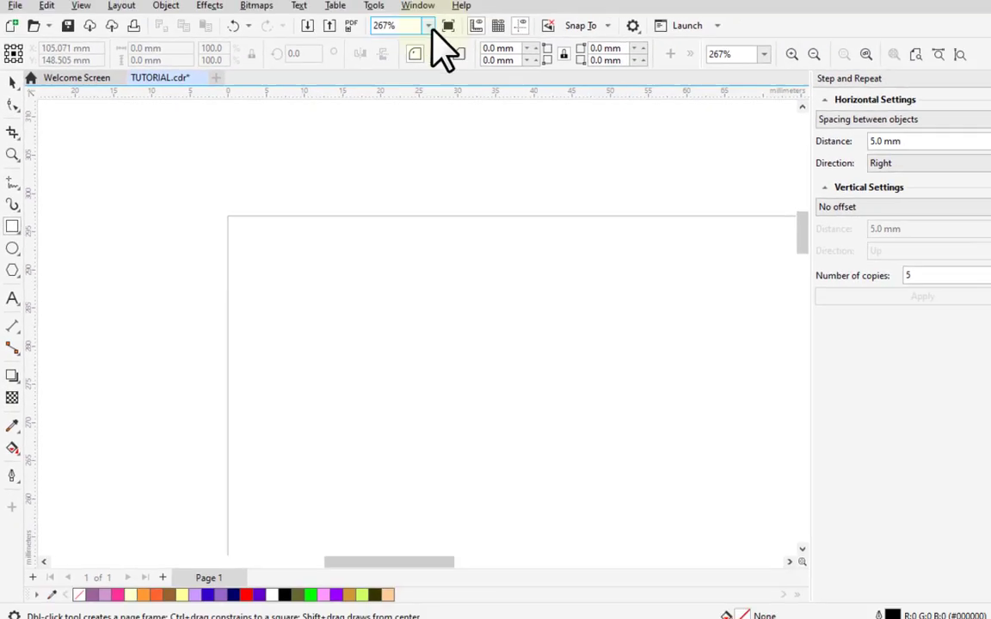
# Step: Draw a 210 × 297 mm rectangle snapped from the page's upper-left corner to its lower-right corner, and deselect it
pyautogui.click(389, 40)
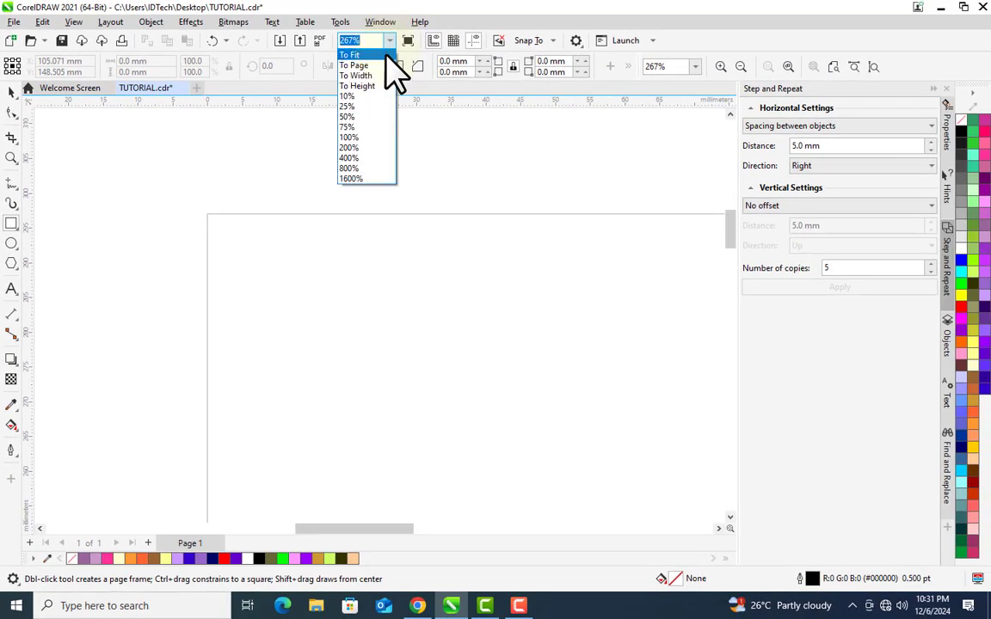
pyautogui.click(368, 66)
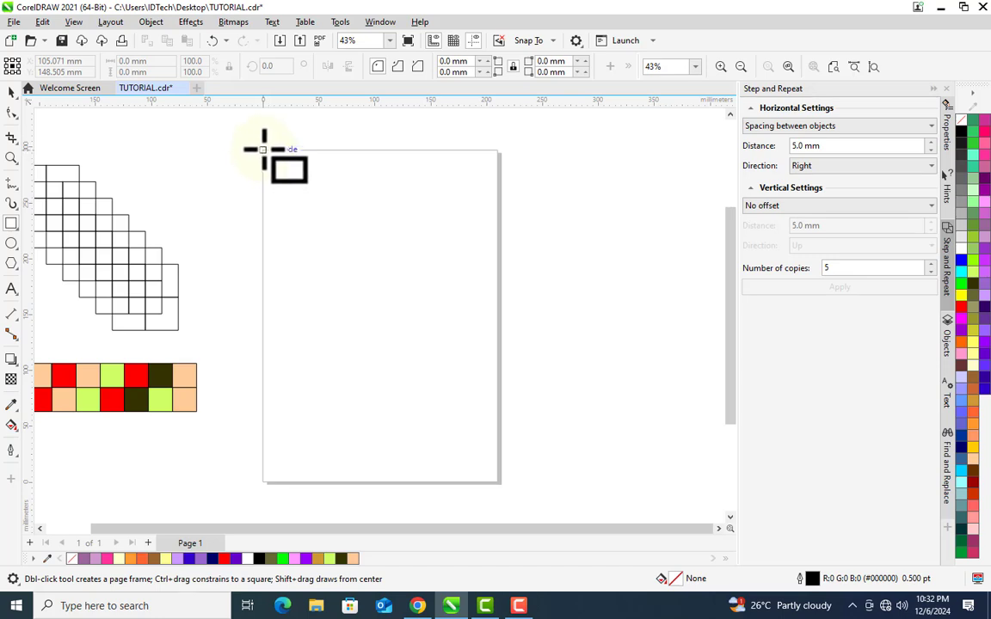
pyautogui.moveTo(264, 150); pyautogui.dragTo(264, 150)
pyautogui.moveTo(266, 157); pyautogui.dragTo(498, 482)
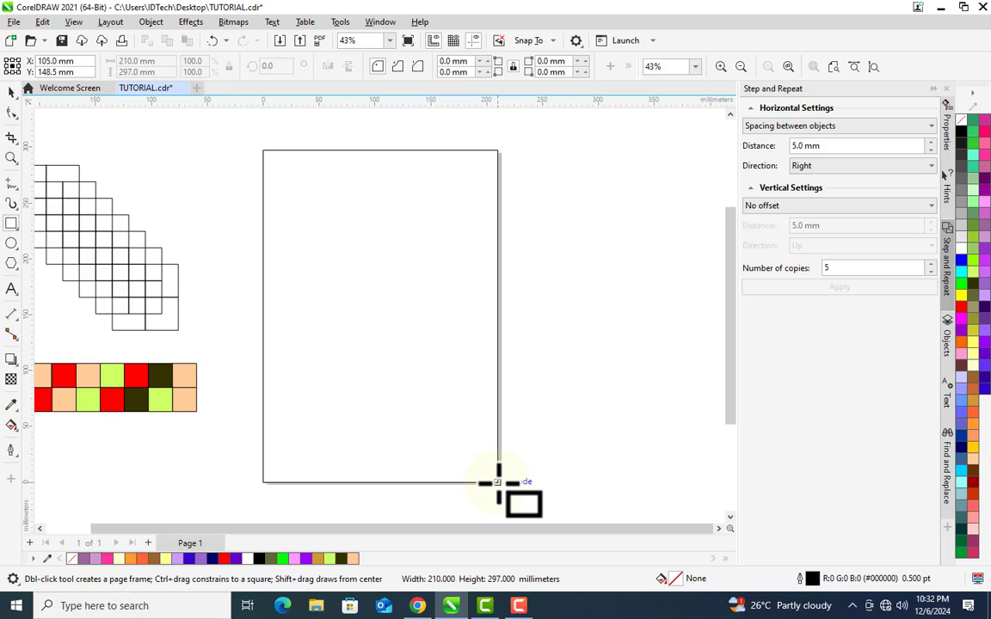
pyautogui.moveTo(498, 482); pyautogui.dragTo(499, 484)
pyautogui.press('space')
pyautogui.click(565, 377)
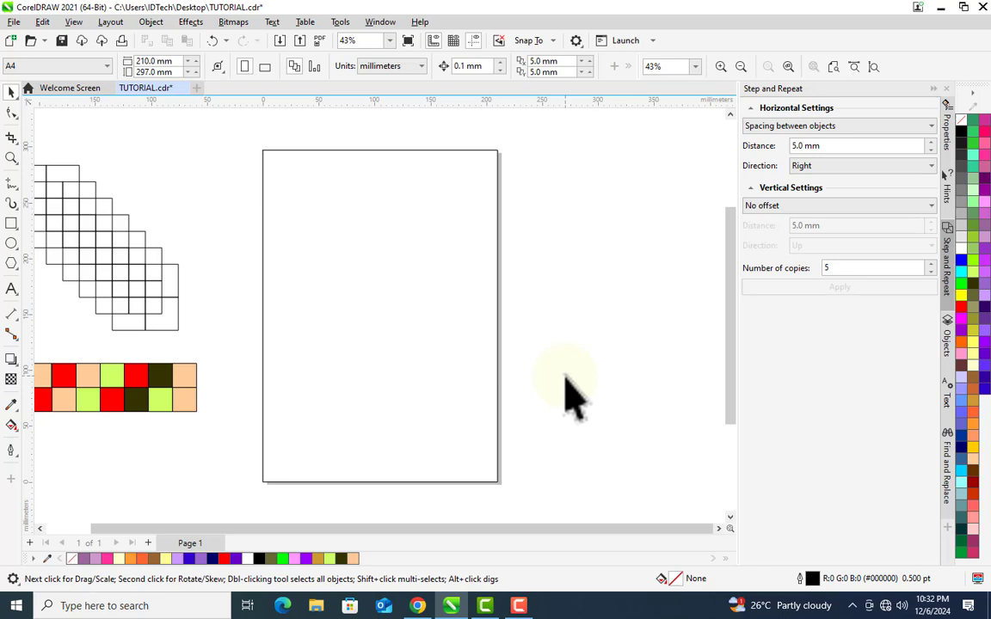
# Step: Move the page-sized rectangle partly off the page to the right and centre it back on the page
pyautogui.click(380, 312)
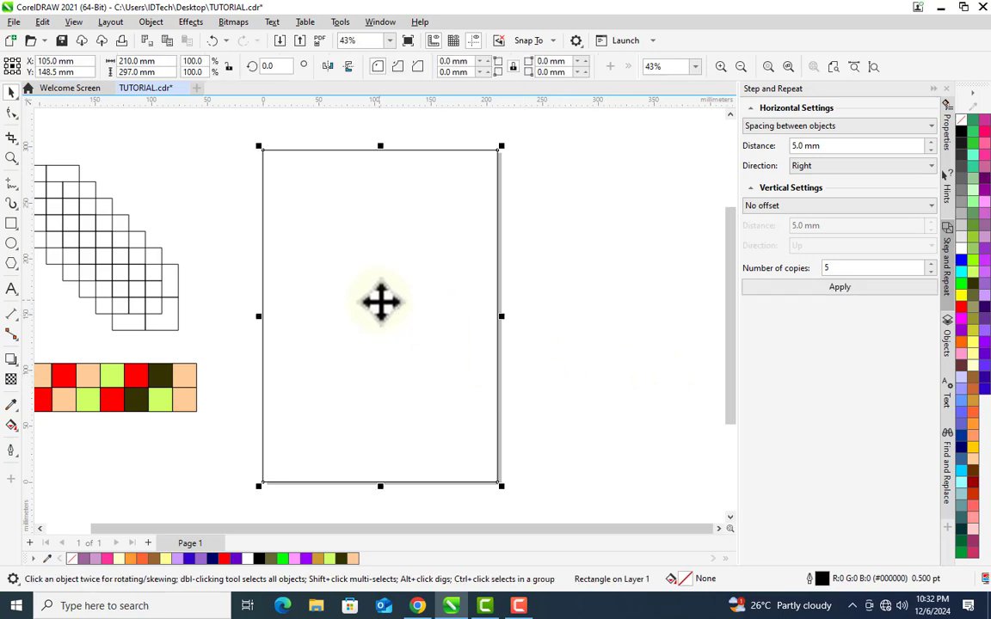
pyautogui.moveTo(383, 307); pyautogui.dragTo(498, 283)
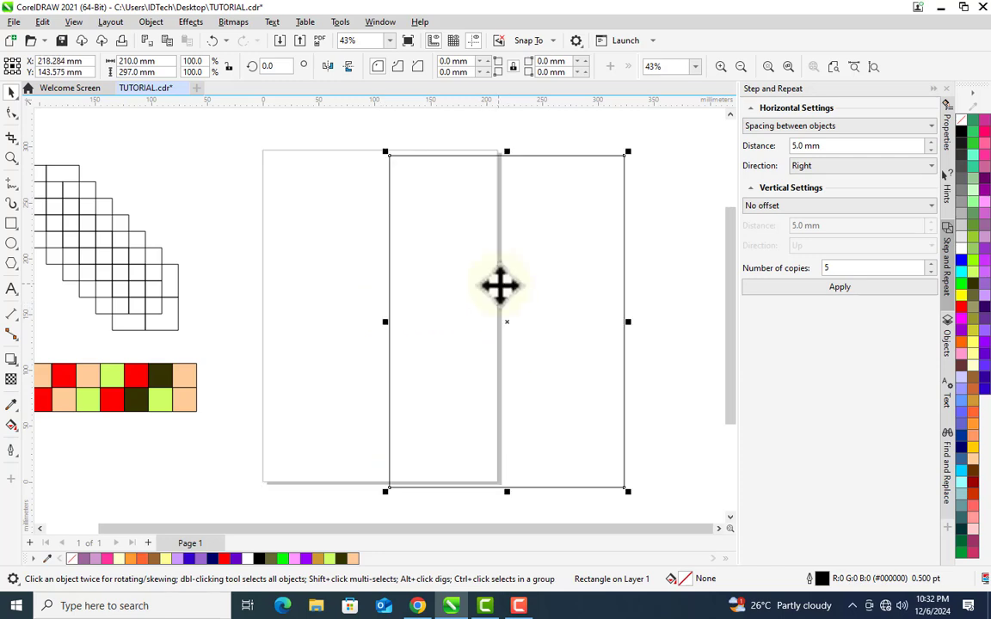
pyautogui.press('p')
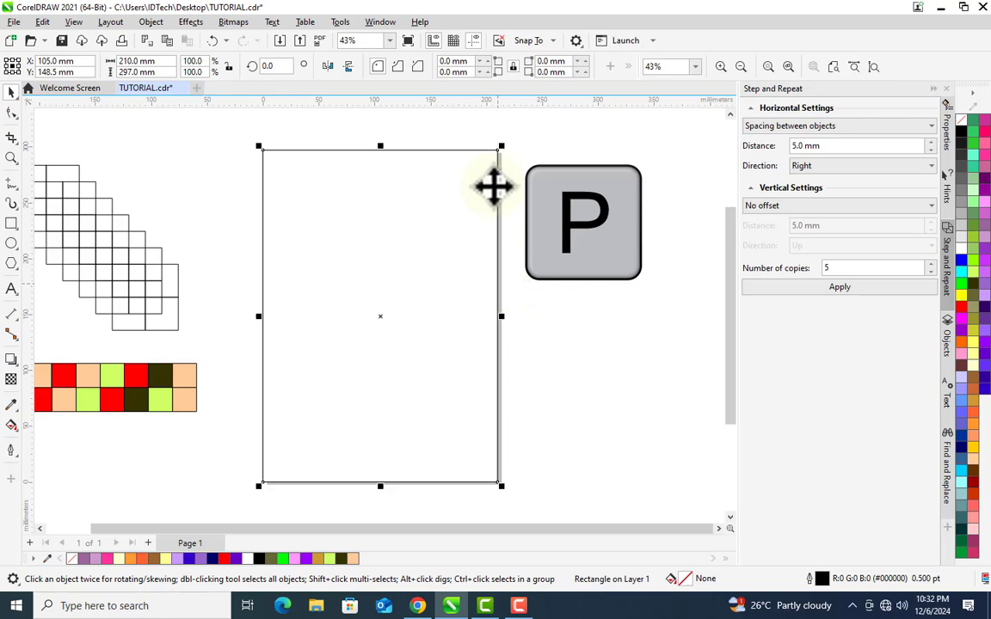
pyautogui.click(578, 299)
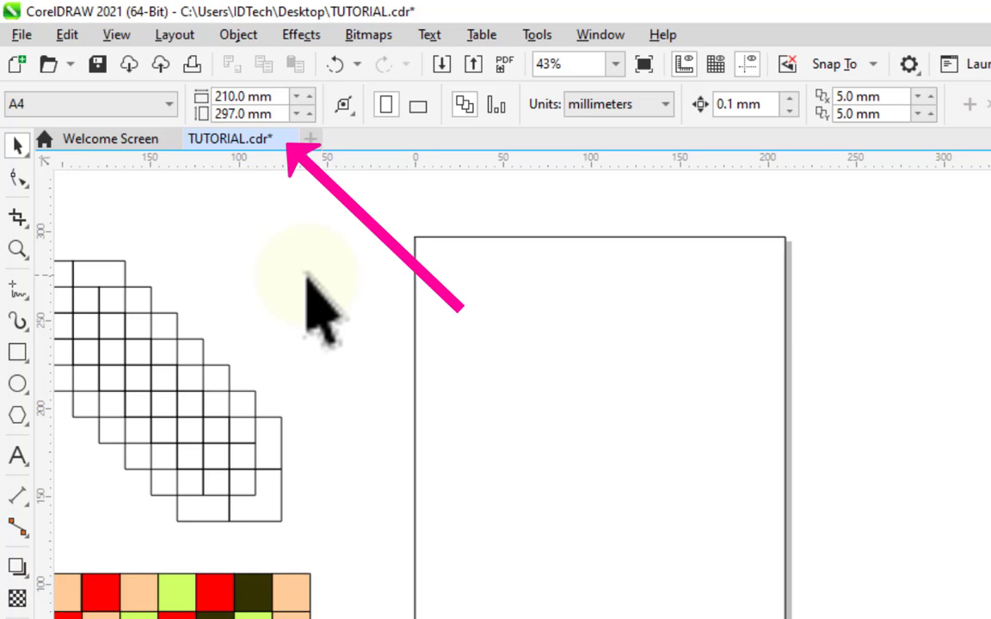
pyautogui.click(581, 414)
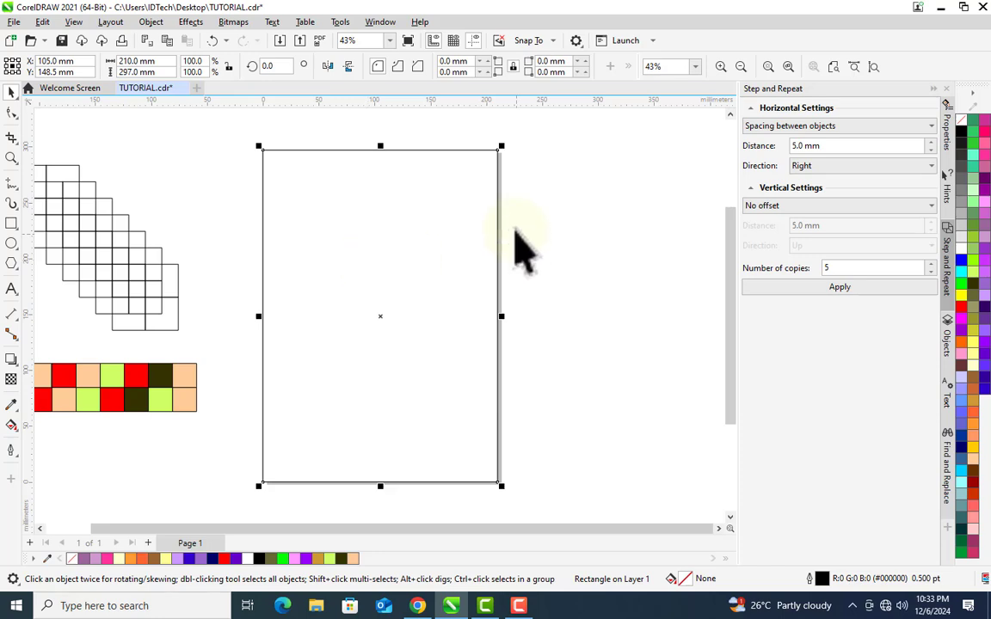
pyautogui.click(75, 23)
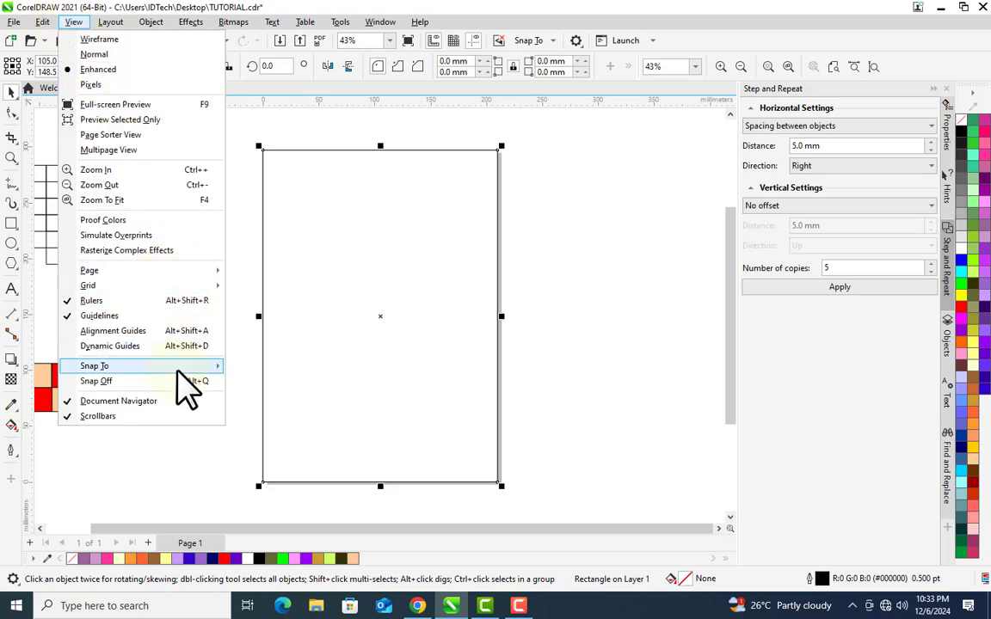
pyautogui.moveTo(178, 369)
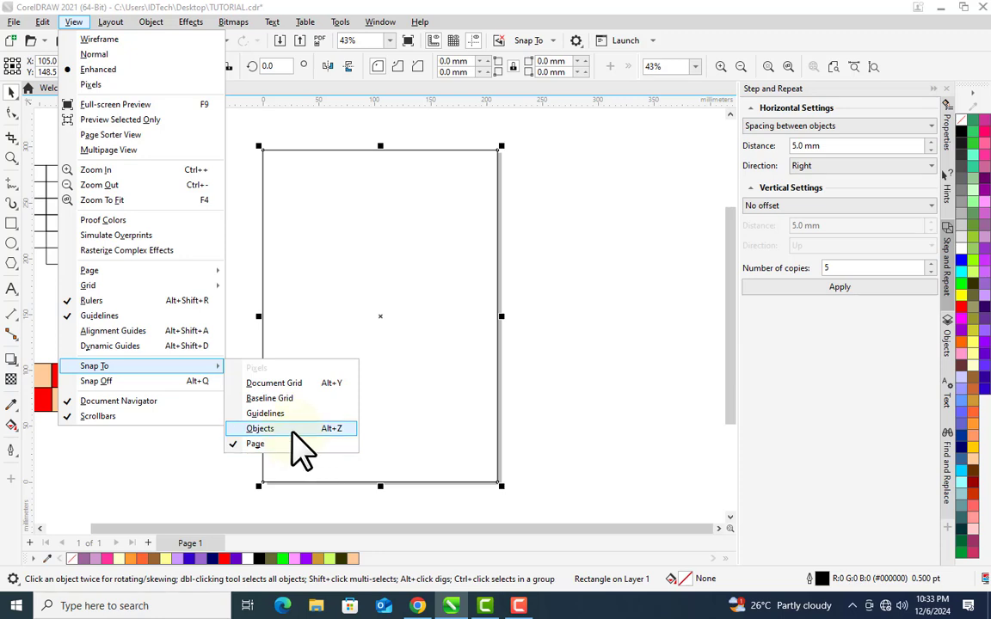
pyautogui.click(584, 288)
# Step: Draw a near-square rectangle about 68 × 67 mm inside the page and a circle about 79 mm wide at the page's right edge
pyautogui.click(11, 223)
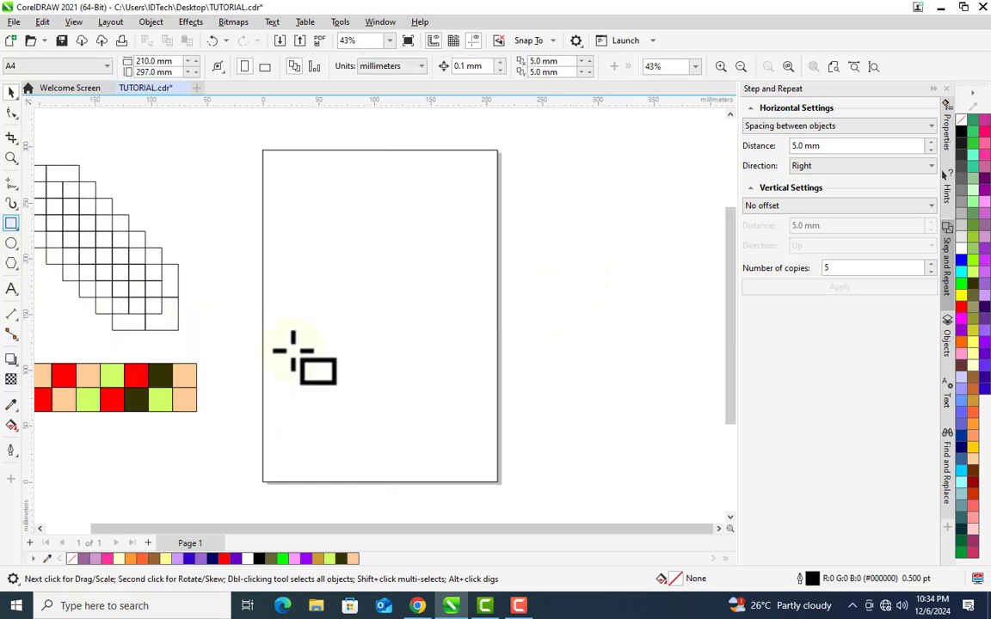
pyautogui.moveTo(323, 263); pyautogui.dragTo(400, 338)
pyautogui.click(12, 243)
pyautogui.moveTo(463, 273); pyautogui.dragTo(561, 370)
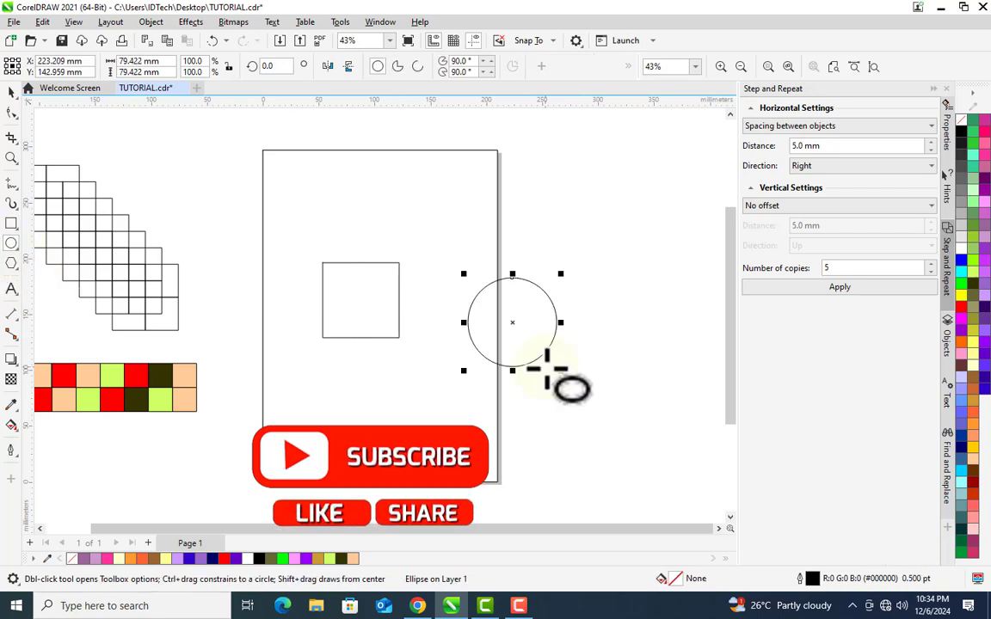
# Step: Move the circle closer to the square, to about X 173 mm, Y 162 mm, and keep it selected
pyautogui.press('space')
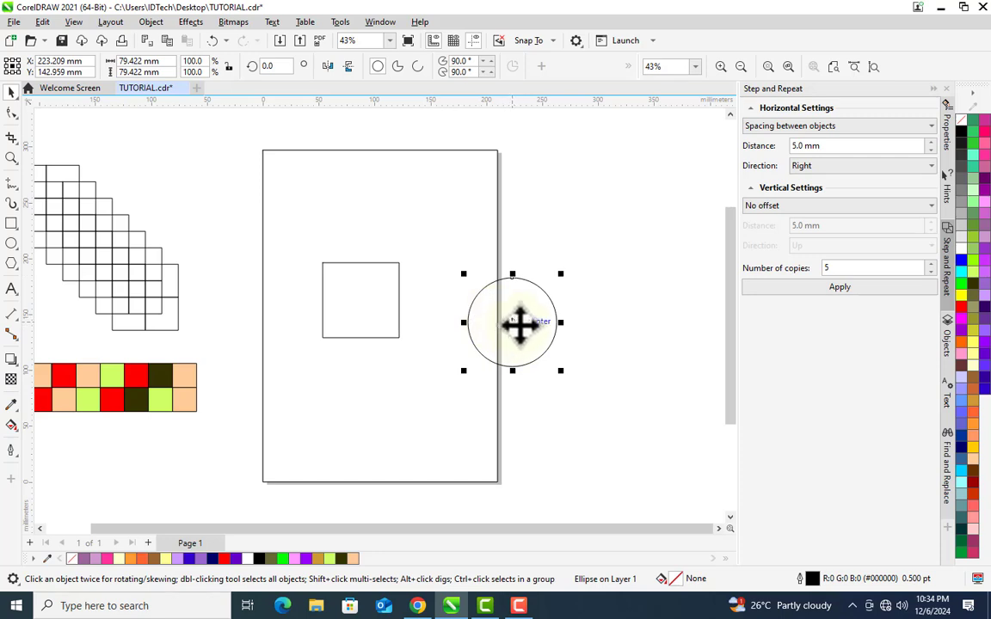
pyautogui.press('z')
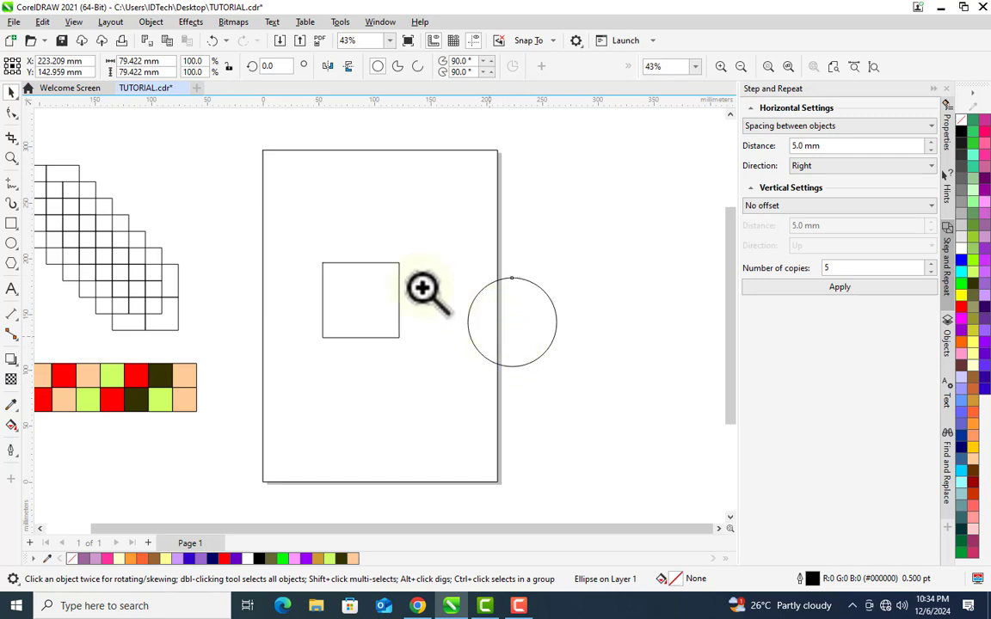
pyautogui.moveTo(307, 234); pyautogui.dragTo(514, 367)
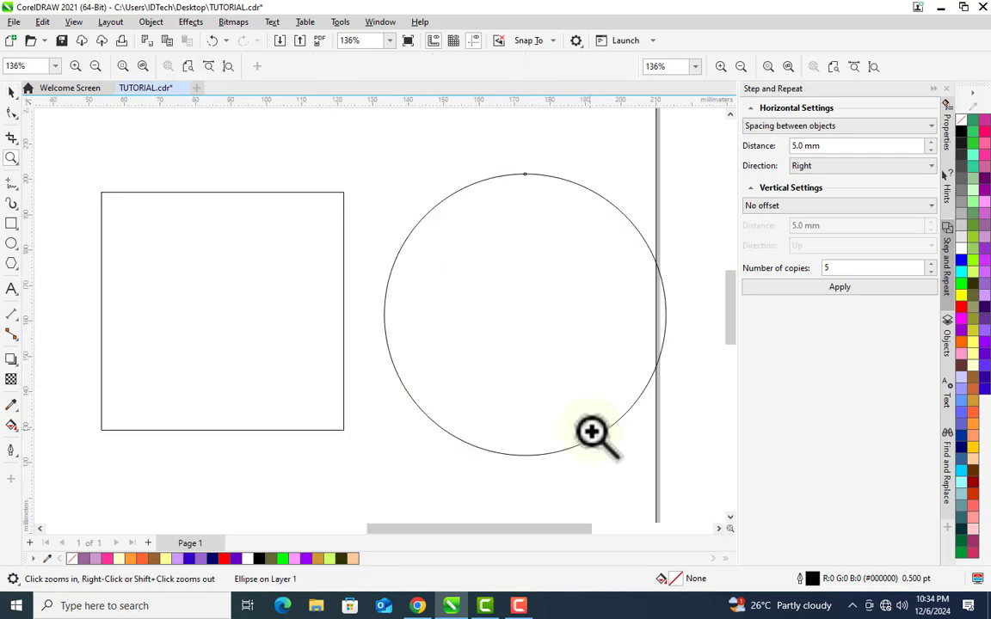
pyautogui.press('space')
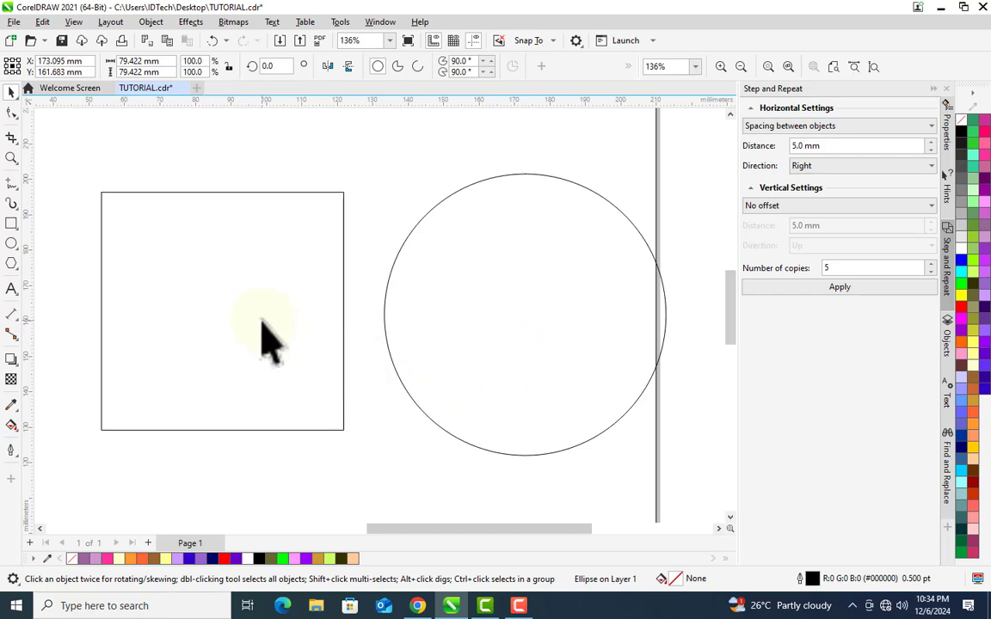
pyautogui.click(229, 338)
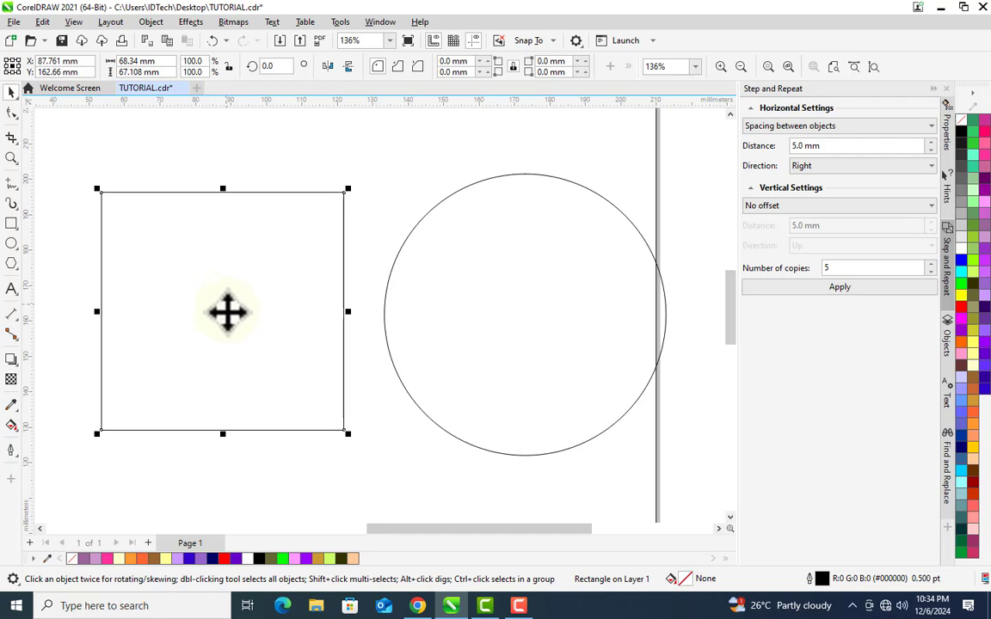
pyautogui.click(544, 325)
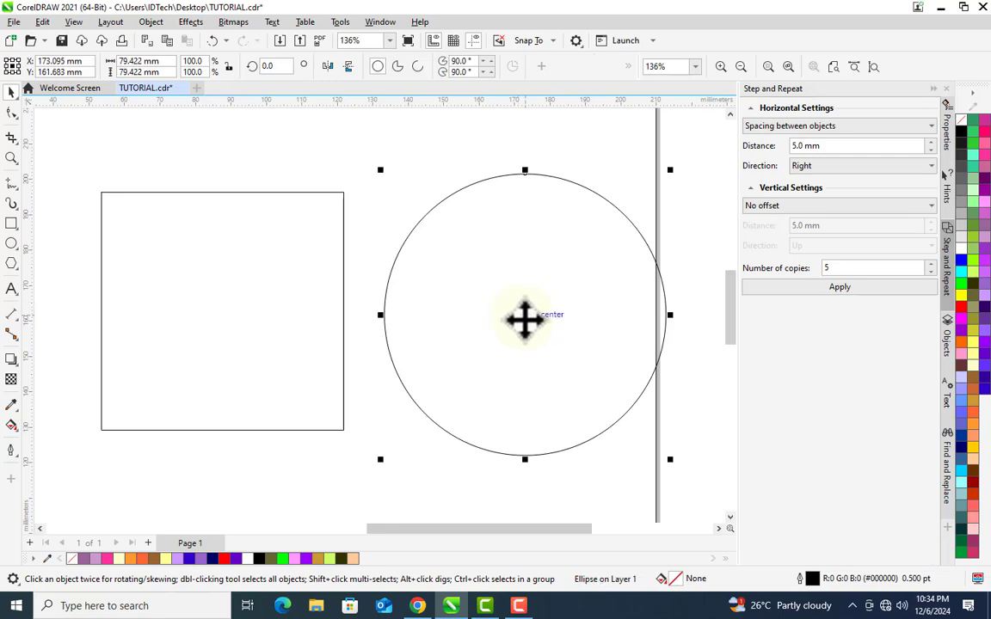
pyautogui.moveTo(524, 320)
pyautogui.mouseDown()
pyautogui.moveTo(226, 283)
pyautogui.moveTo(210, 303)
pyautogui.moveTo(204, 290)
pyautogui.moveTo(217, 298)
pyautogui.moveTo(199, 297)
pyautogui.moveTo(214, 298)
pyautogui.moveTo(199, 307)
pyautogui.moveTo(241, 302)
pyautogui.moveTo(195, 290)
pyautogui.moveTo(204, 283)
pyautogui.moveTo(343, 309)
pyautogui.moveTo(347, 191)
pyautogui.moveTo(197, 309)
pyautogui.moveTo(215, 301)
pyautogui.moveTo(214, 287)
pyautogui.moveTo(216, 322)
pyautogui.moveTo(179, 287)
pyautogui.moveTo(235, 301)
pyautogui.moveTo(373, 283)
pyautogui.moveTo(568, 321)
pyautogui.moveTo(524, 315)
pyautogui.mouseUp()
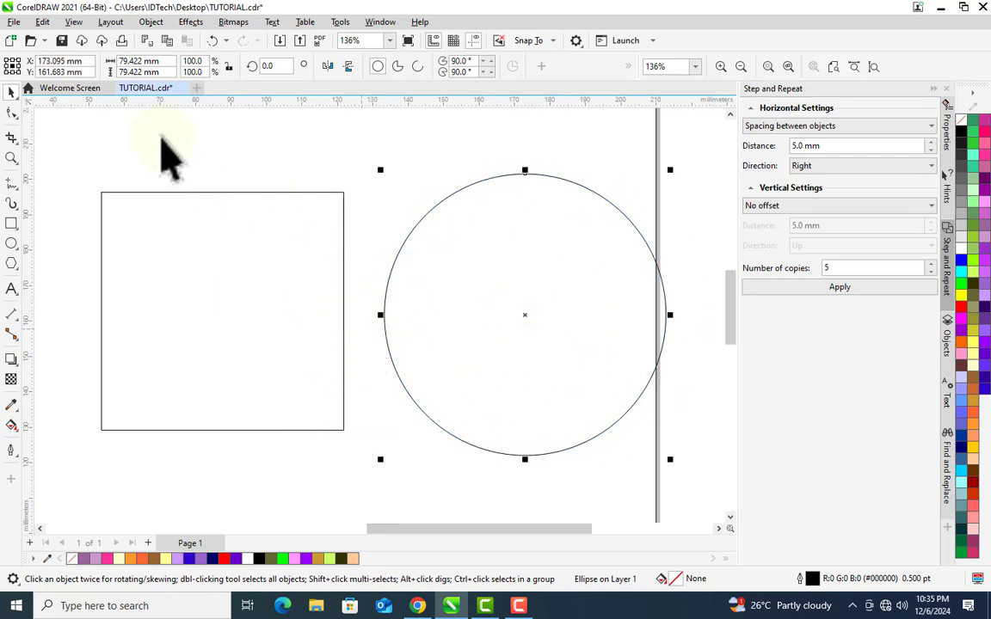
# Step: Turn on snapping to objects and move the circle by its centre onto the centre of the square
pyautogui.click(73, 21)
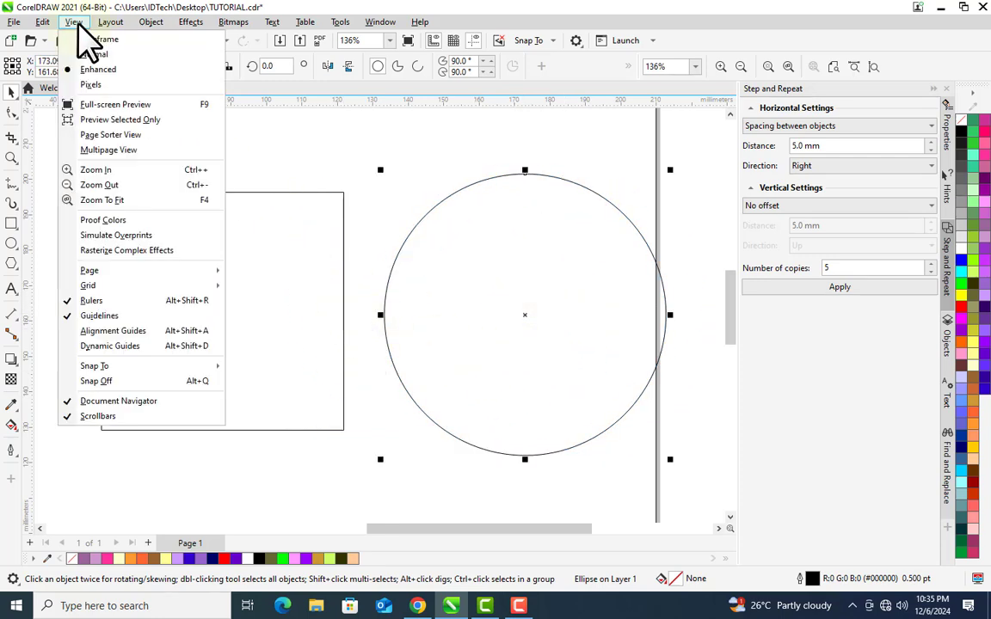
pyautogui.moveTo(172, 376)
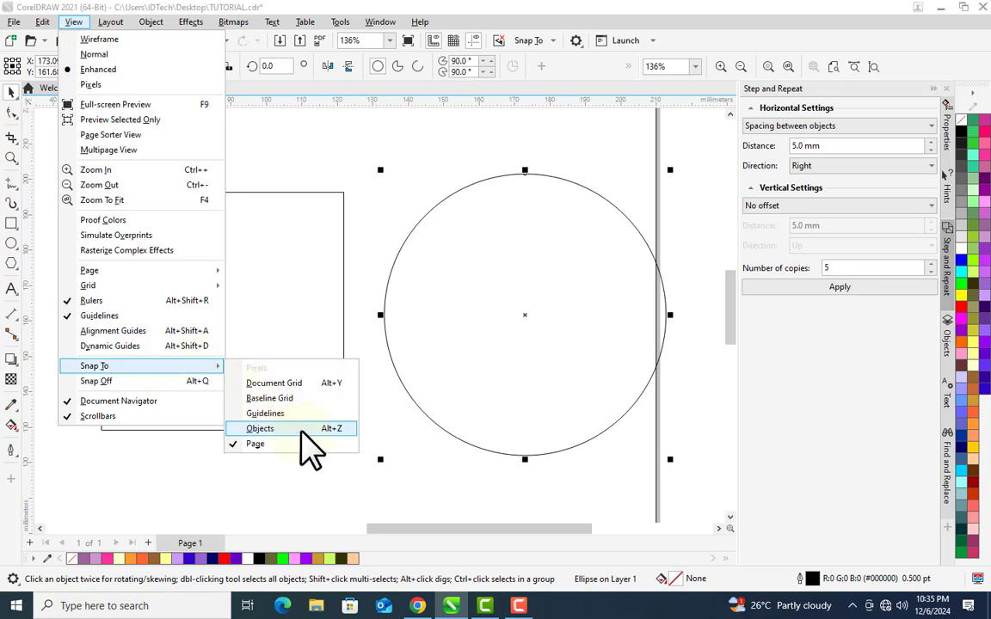
pyautogui.click(301, 429)
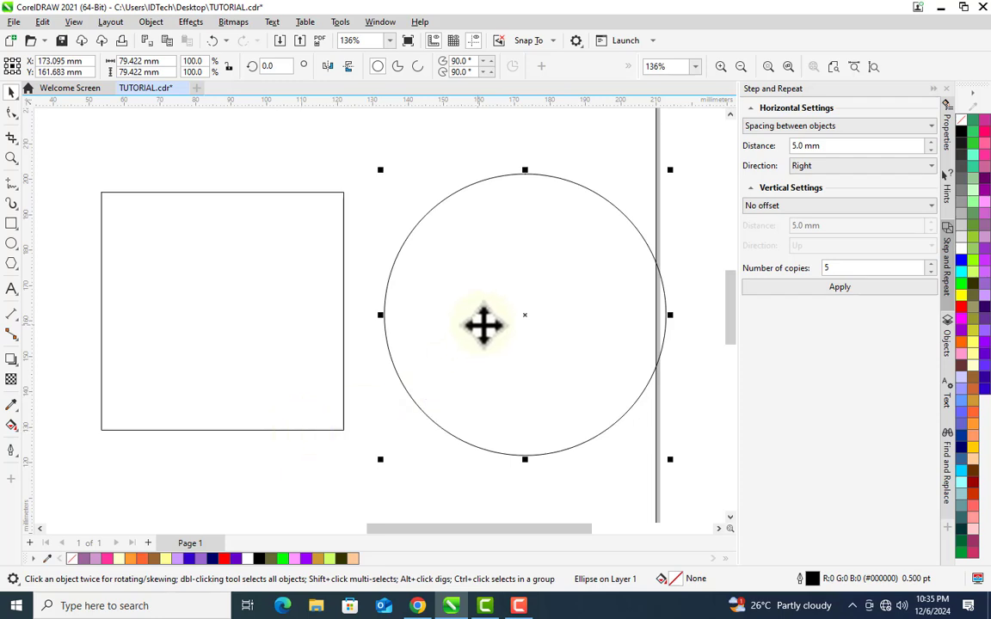
pyautogui.moveTo(519, 316); pyautogui.dragTo(221, 311)
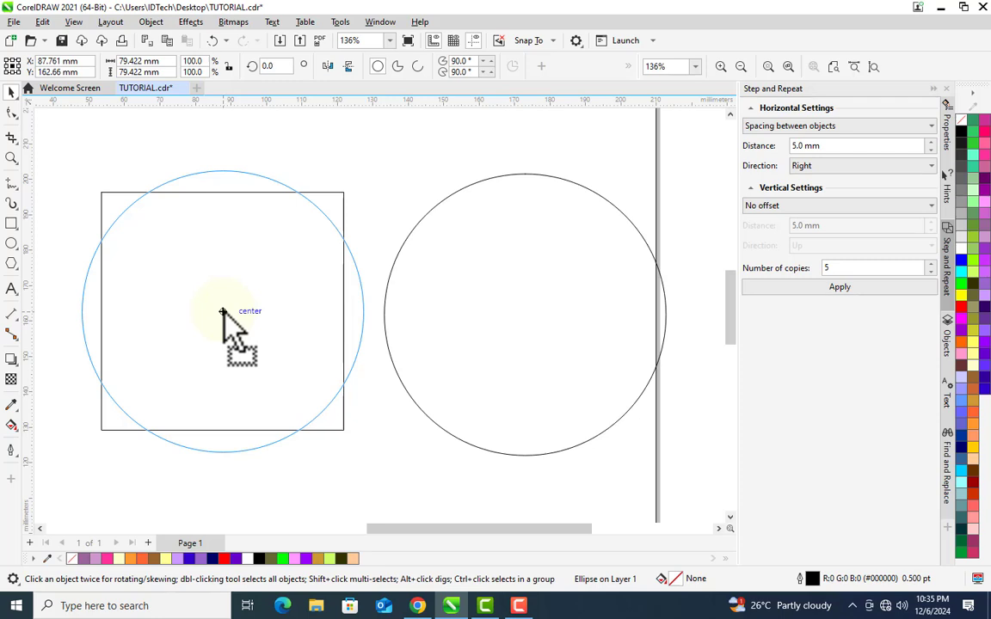
pyautogui.moveTo(222, 311); pyautogui.dragTo(222, 312)
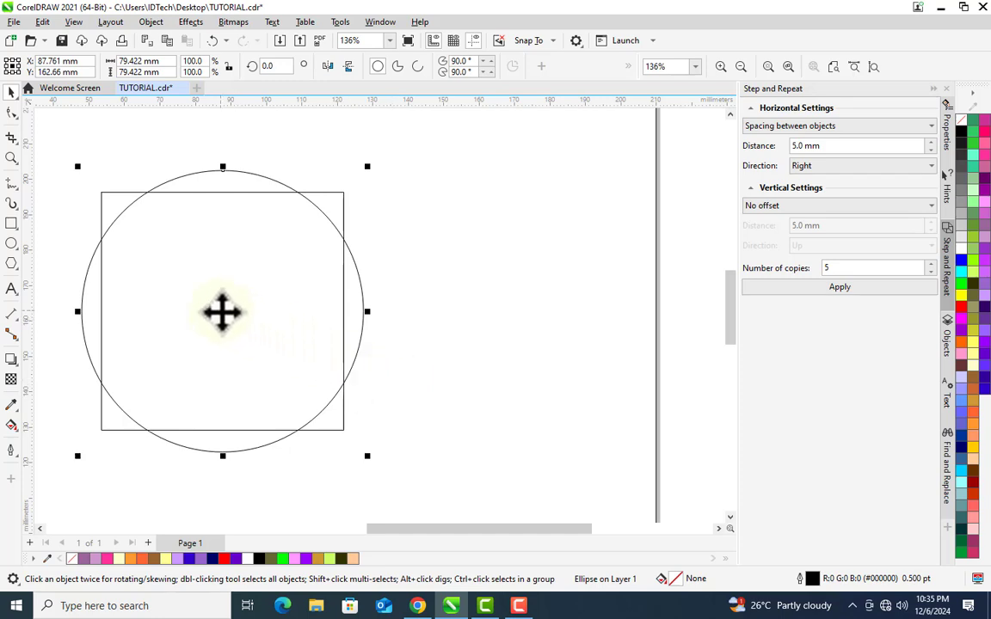
# Step: Place a copy of the circle to the right and snap the copy's centre to the square's upper-right corner
pyautogui.moveTo(221, 312); pyautogui.dragTo(562, 304)
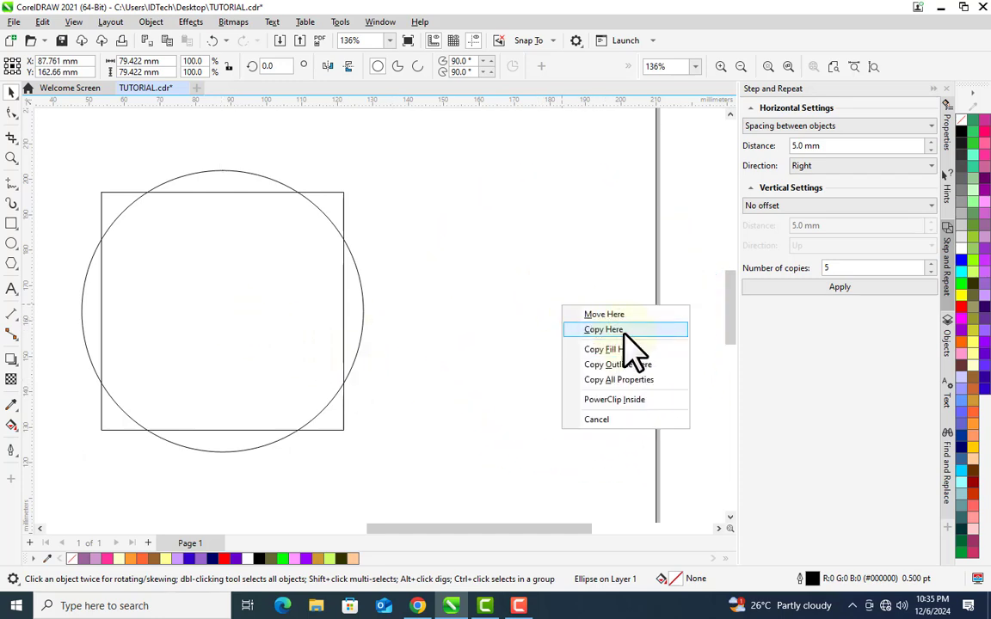
pyautogui.click(625, 333)
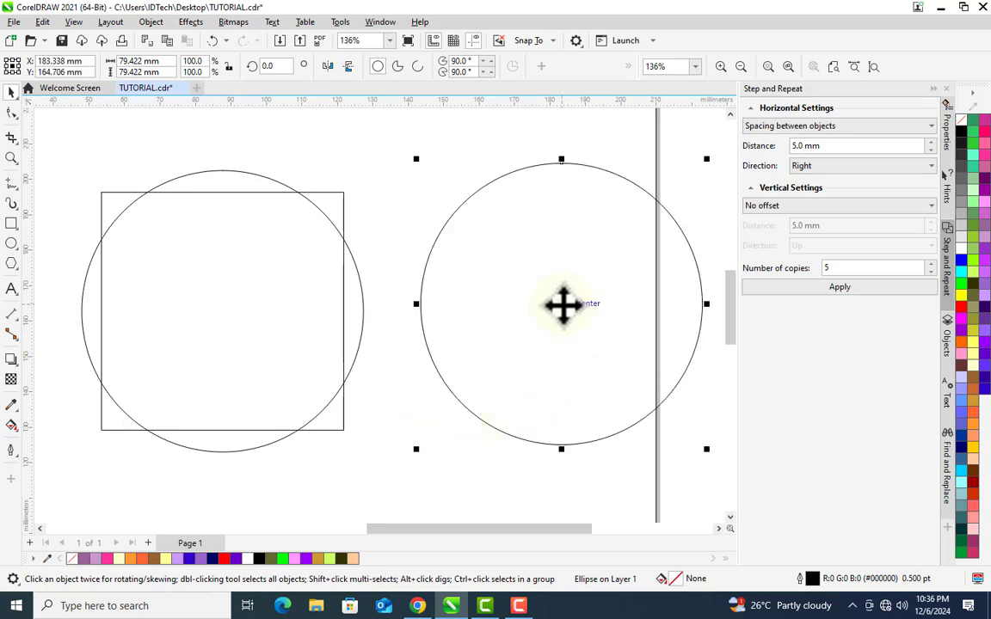
pyautogui.moveTo(563, 304); pyautogui.dragTo(344, 194)
# Step: Copy the circle centred on the square's corner to the right, at about X 195 mm, Y 158 mm
pyautogui.press('F4')
pyautogui.click(531, 328)
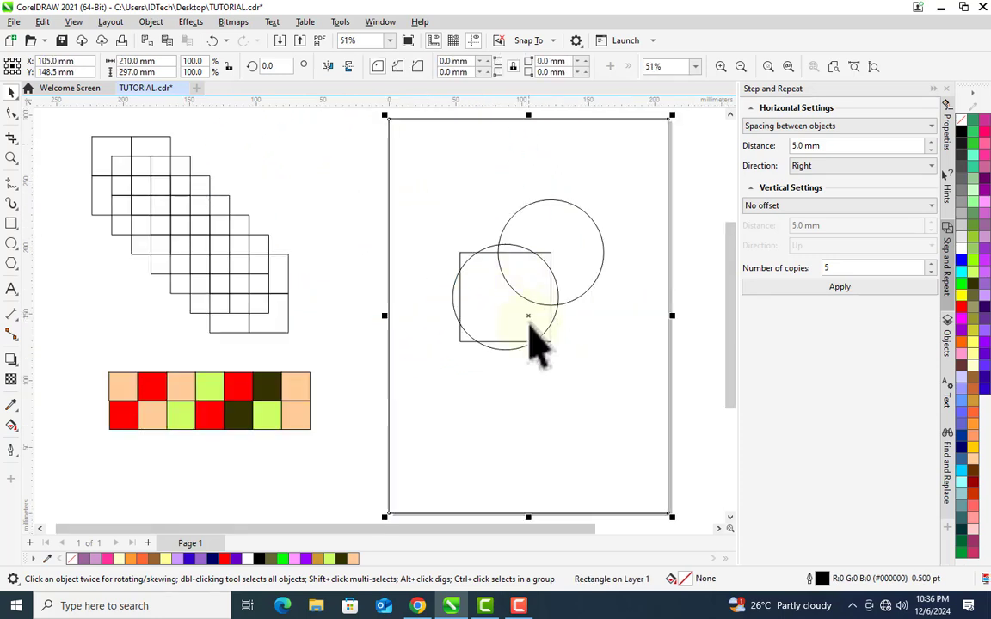
pyautogui.press('z')
pyautogui.moveTo(417, 168); pyautogui.dragTo(643, 392)
pyautogui.press('space')
pyautogui.click(469, 295)
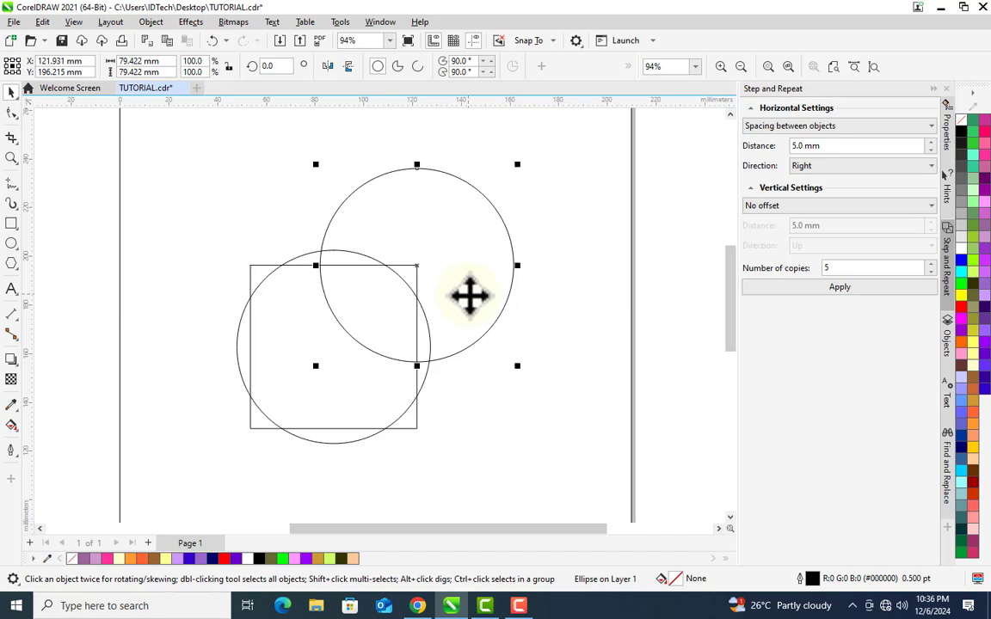
pyautogui.moveTo(418, 266); pyautogui.dragTo(599, 339)
pyautogui.click(673, 437)
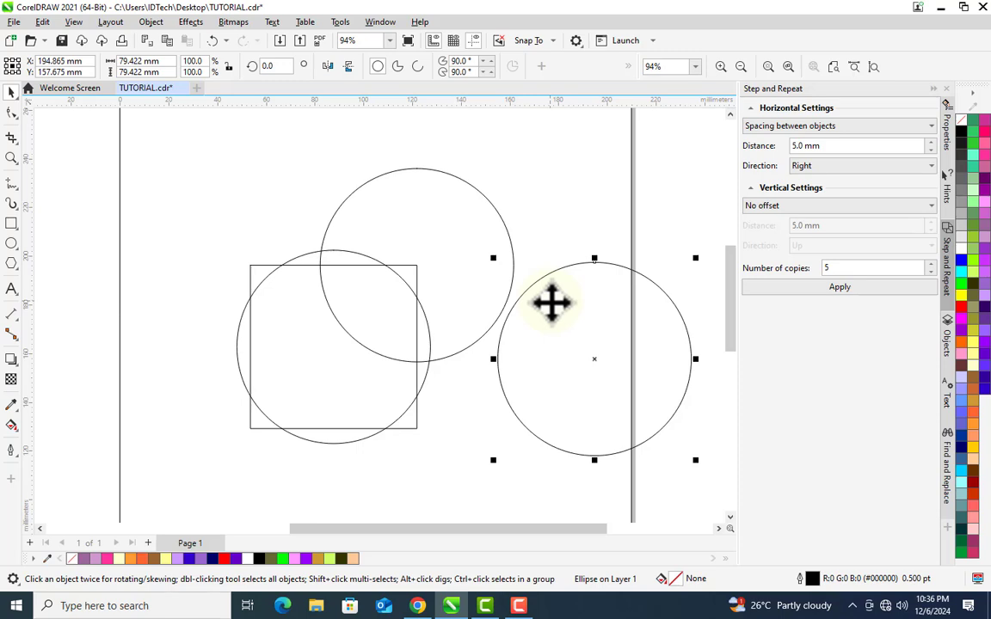
# Step: Move the two overlapping circles clear of the square, one to the upper left and one to the upper right, and select the square
pyautogui.moveTo(332, 378); pyautogui.dragTo(160, 227)
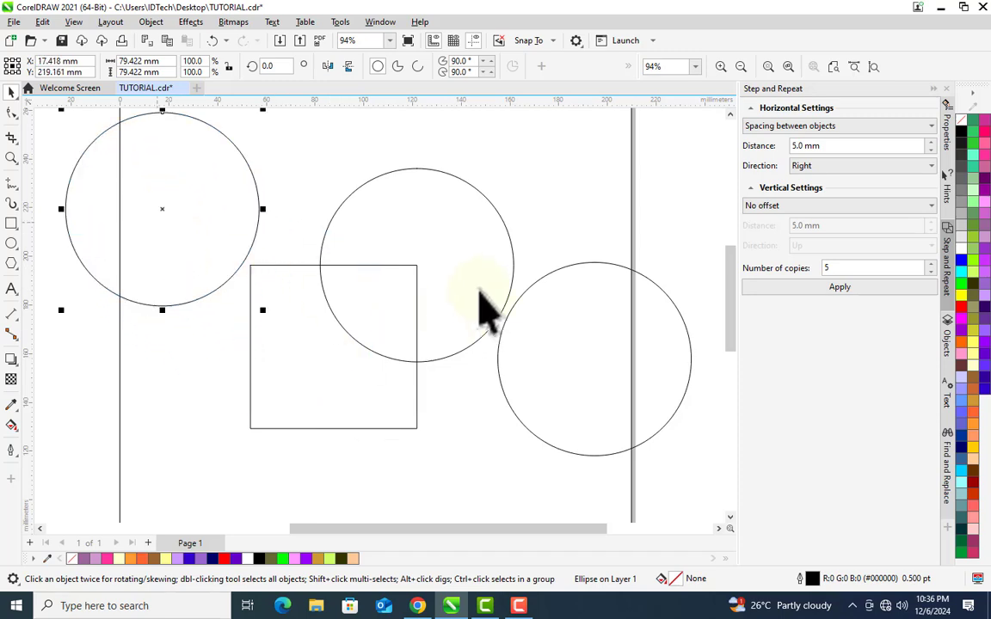
pyautogui.moveTo(480, 293); pyautogui.dragTo(543, 187)
pyautogui.click(340, 361)
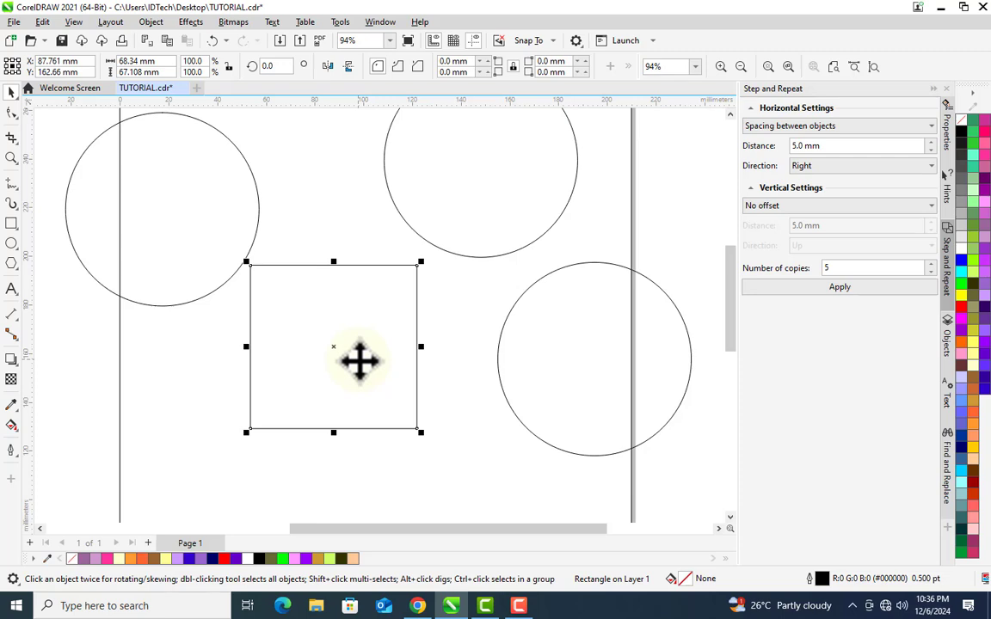
# Step: Draw a rectangle about 79 × 62 mm right of the square and snap its upper-left corner to the square's lower-right corner
pyautogui.click(11, 223)
pyautogui.moveTo(466, 282); pyautogui.dragTo(659, 433)
pyautogui.press('space')
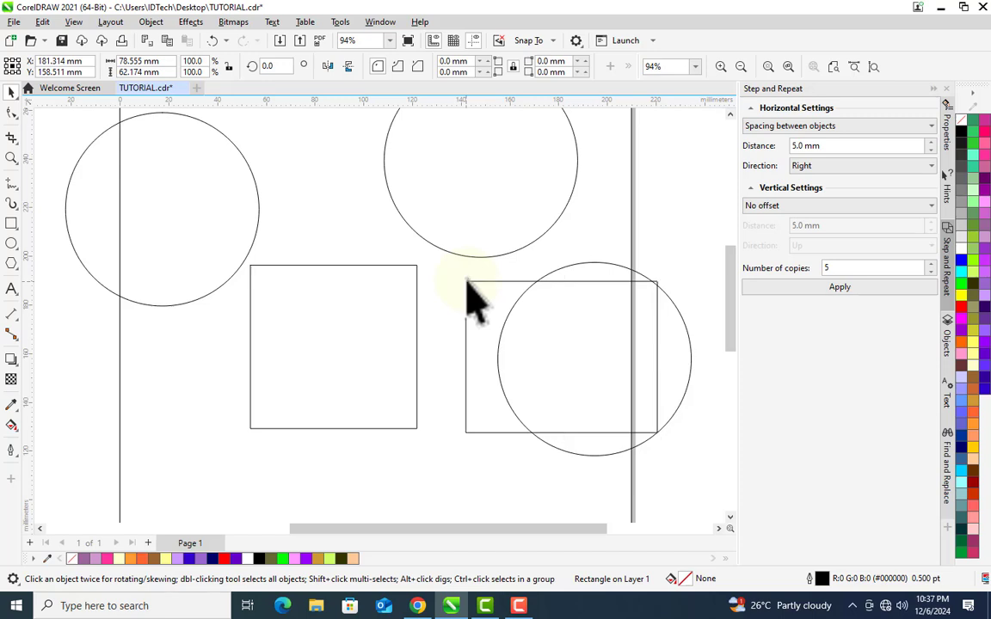
pyautogui.moveTo(464, 280); pyautogui.dragTo(417, 430)
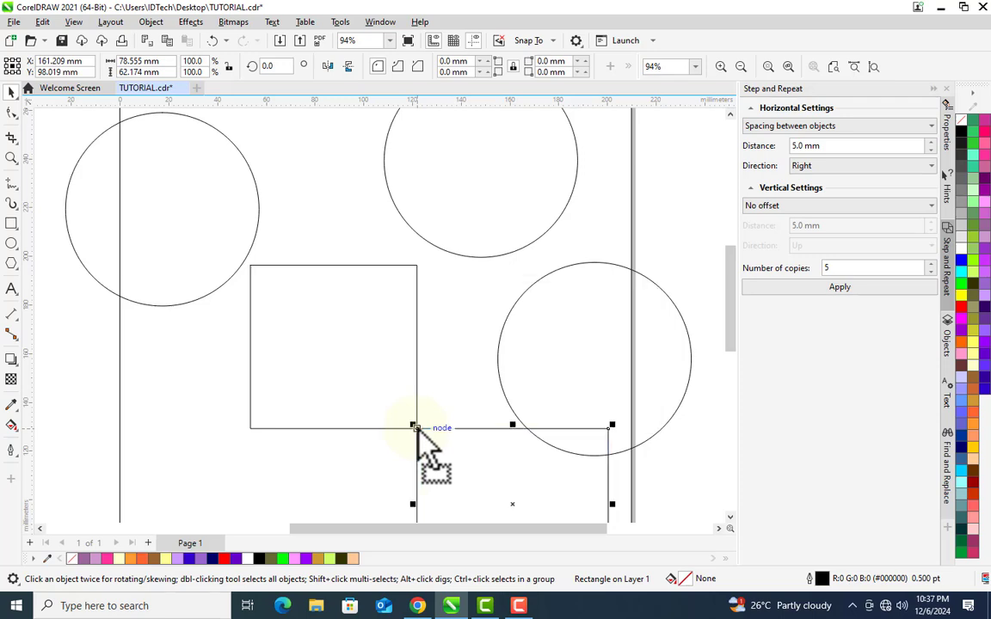
pyautogui.scroll(-3, 719, 357)
pyautogui.click(367, 351)
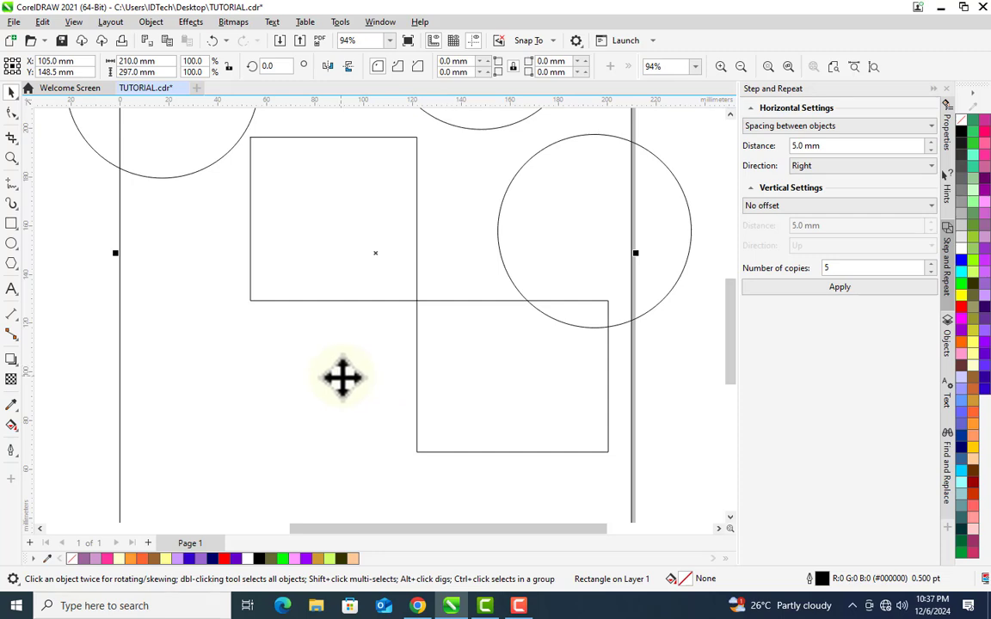
# Step: Draw a square about 20.5 mm wide below the lower-left square of the coloured grid
pyautogui.click(390, 41)
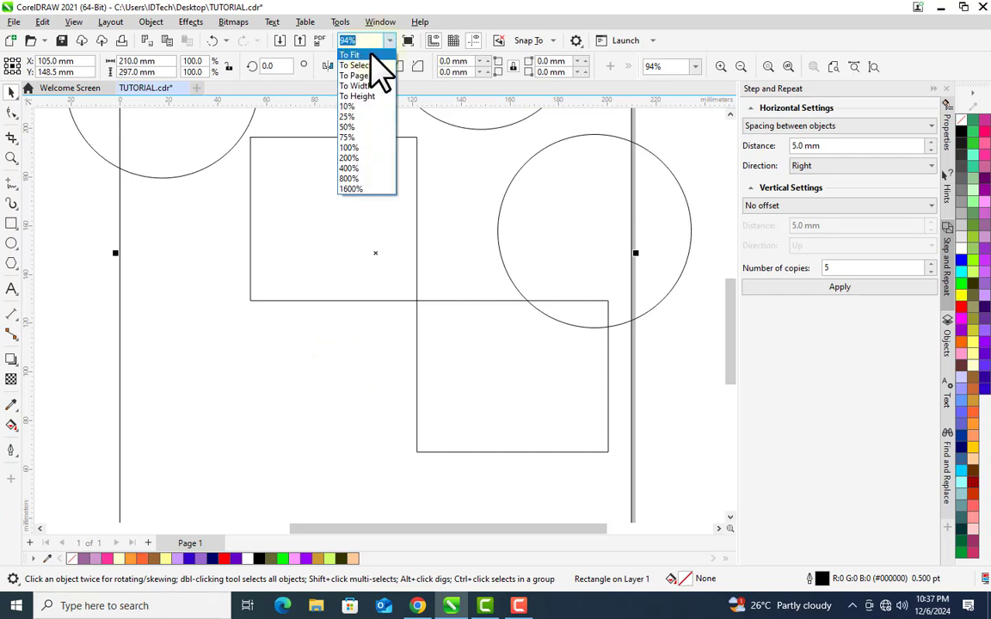
pyautogui.click(379, 52)
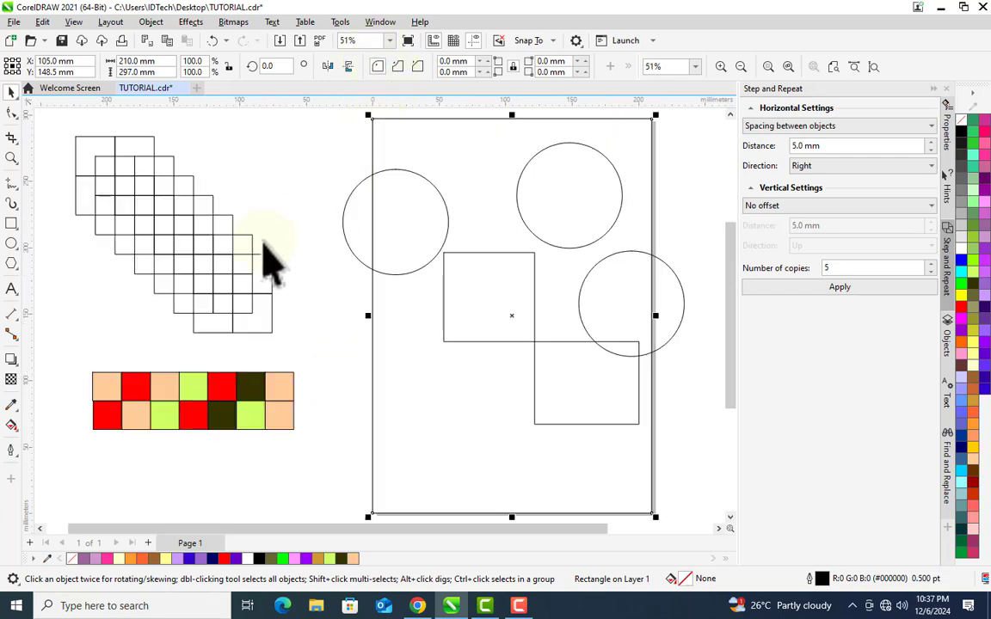
pyautogui.press('z')
pyautogui.moveTo(63, 347); pyautogui.dragTo(328, 458)
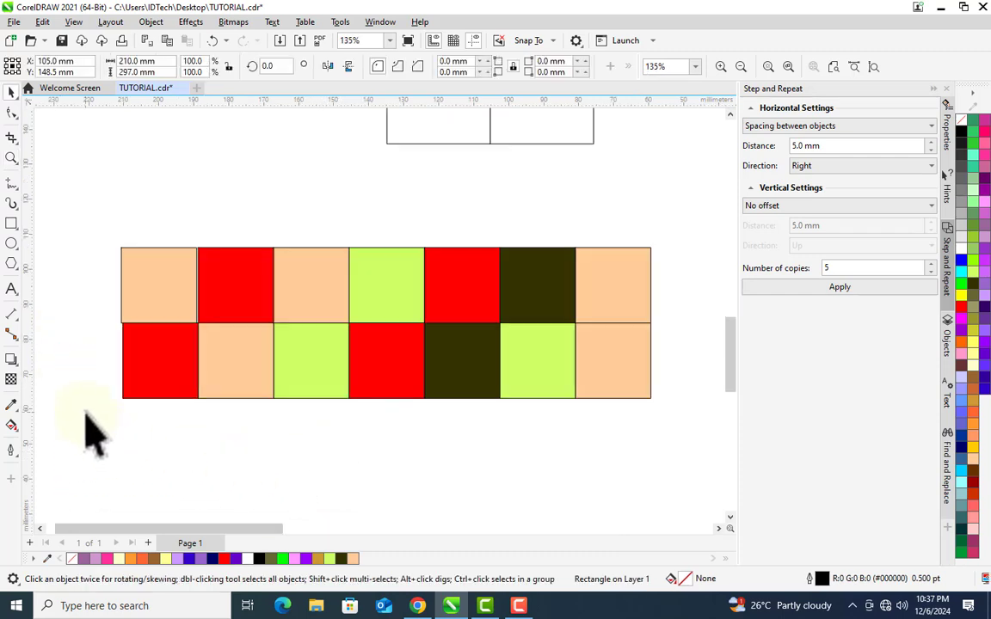
pyautogui.click(11, 223)
pyautogui.moveTo(125, 424); pyautogui.dragTo(197, 496)
pyautogui.moveTo(732, 342)
pyautogui.mouseDown()
pyautogui.moveTo(733, 366)
pyautogui.moveTo(732, 355)
pyautogui.mouseUp()
pyautogui.press('space')
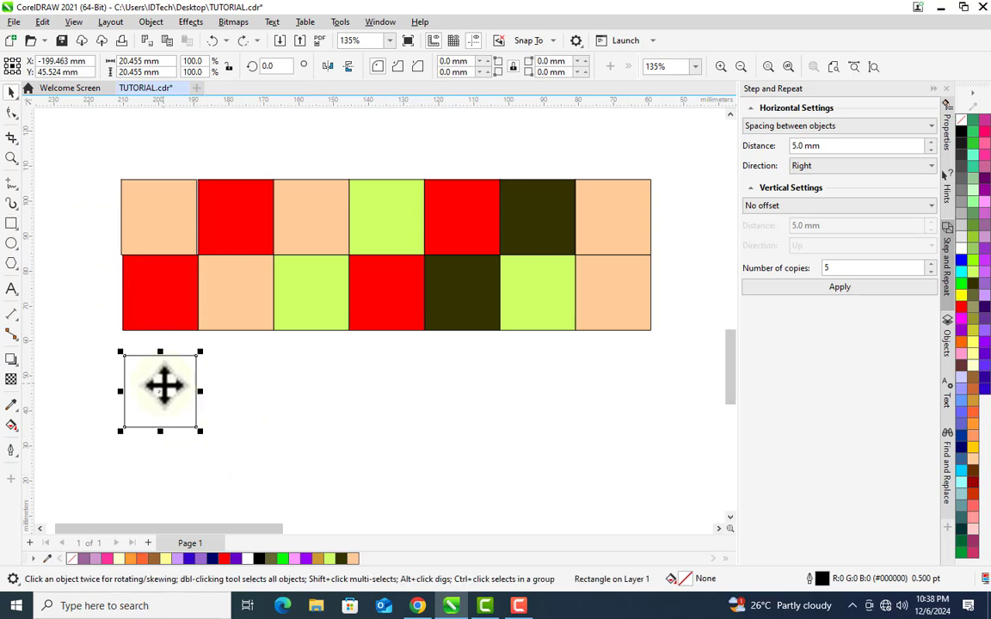
# Step: Copy the small square and snap the copies corner to corner to form a row of three
pyautogui.moveTo(163, 384); pyautogui.dragTo(392, 451)
pyautogui.click(282, 423)
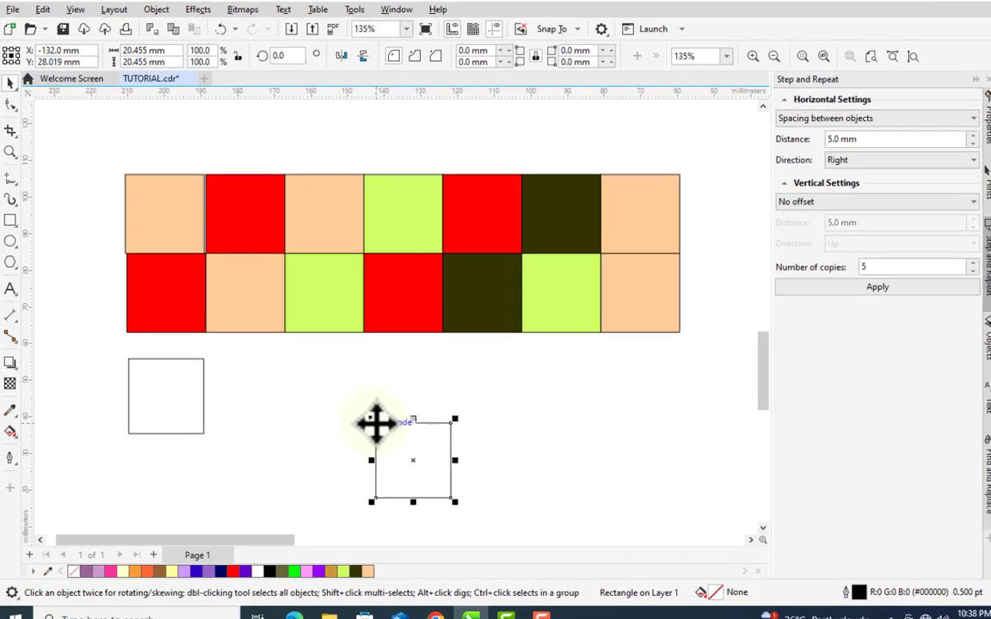
pyautogui.moveTo(360, 417); pyautogui.dragTo(223, 360)
pyautogui.moveTo(332, 402); pyautogui.dragTo(403, 398)
pyautogui.click(652, 564)
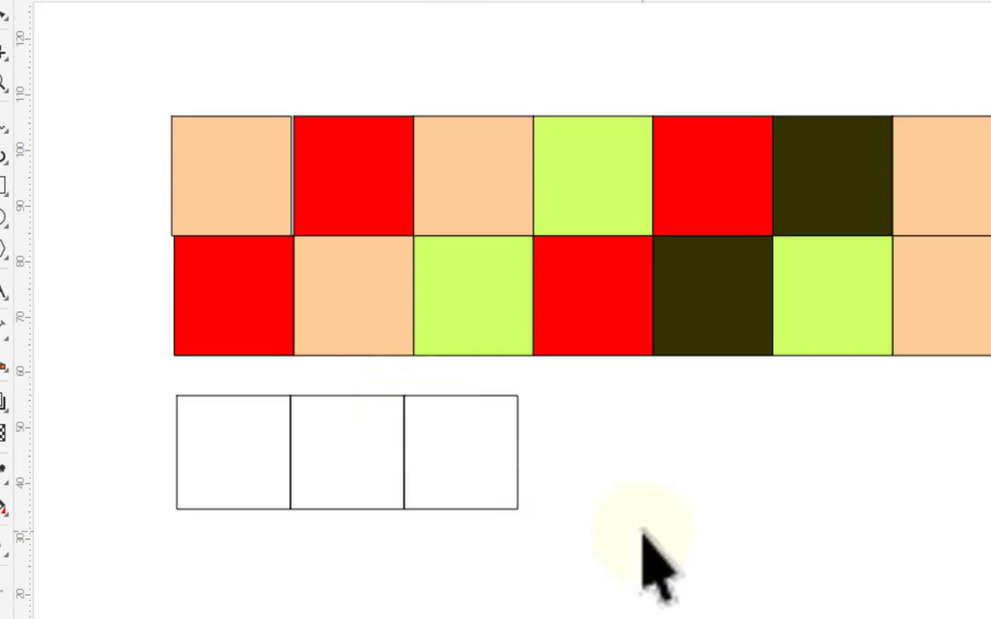
# Step: Repeat the duplication of the third square three times to extend the row to six squares
pyautogui.click(479, 464)
pyautogui.hotkey('ctrl', 'r')
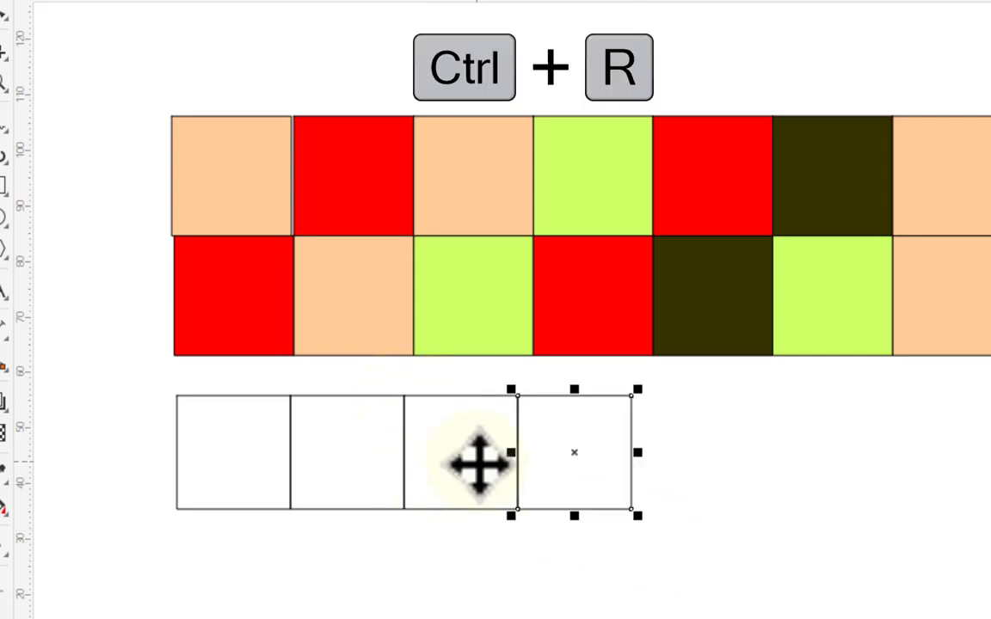
pyautogui.hotkey('ctrl', 'r')
pyautogui.hotkey('ctrl', 'r')
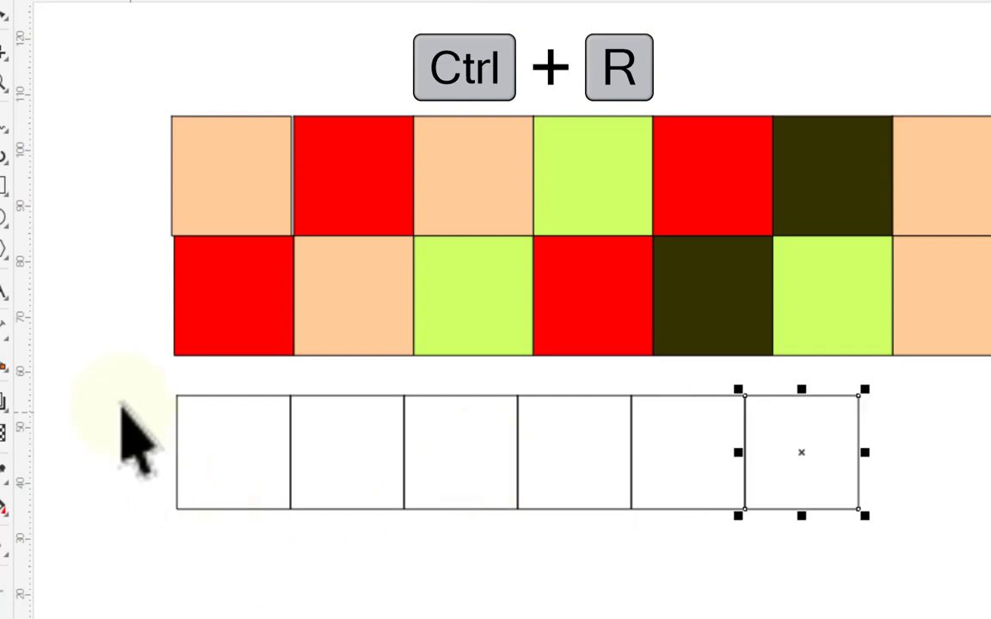
# Step: Copy the whole row of six squares directly below, snapping the copy's upper-left corner to the row's lower-left corner
pyautogui.moveTo(119, 383); pyautogui.dragTo(973, 541)
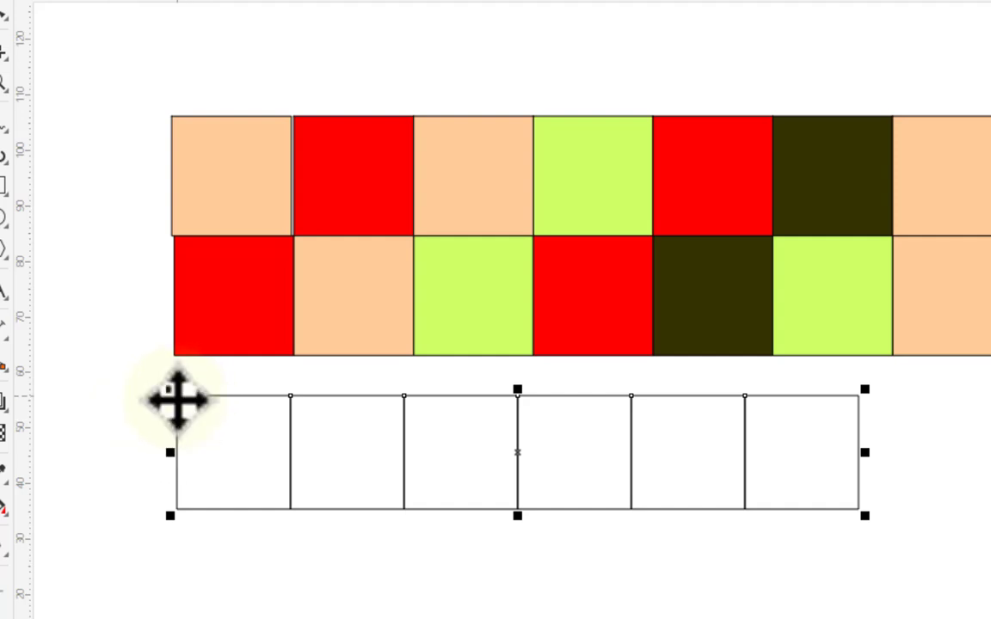
pyautogui.moveTo(176, 396); pyautogui.dragTo(148, 404)
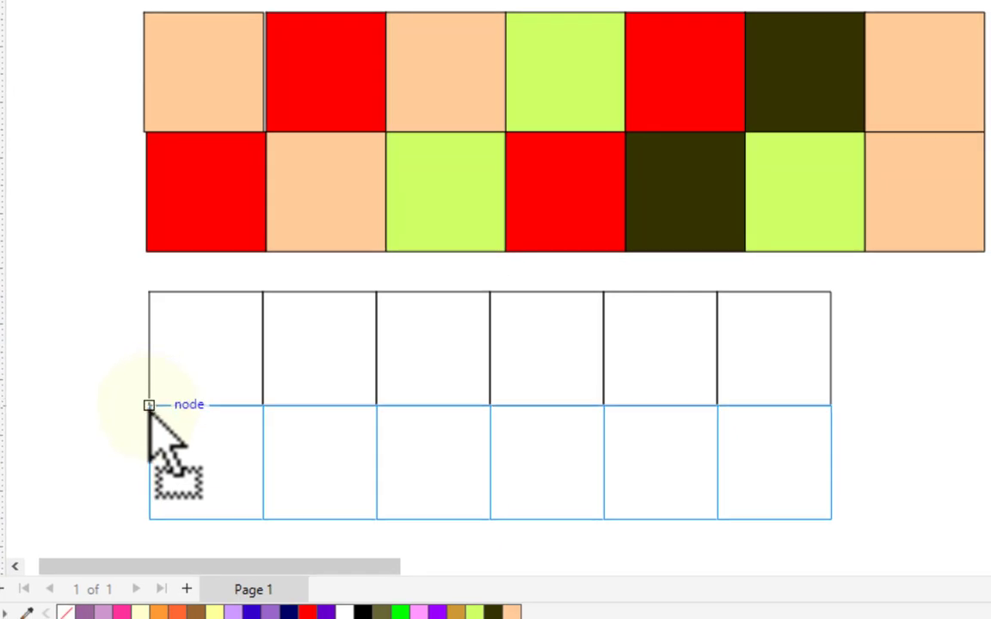
pyautogui.moveTo(148, 405); pyautogui.dragTo(148, 404)
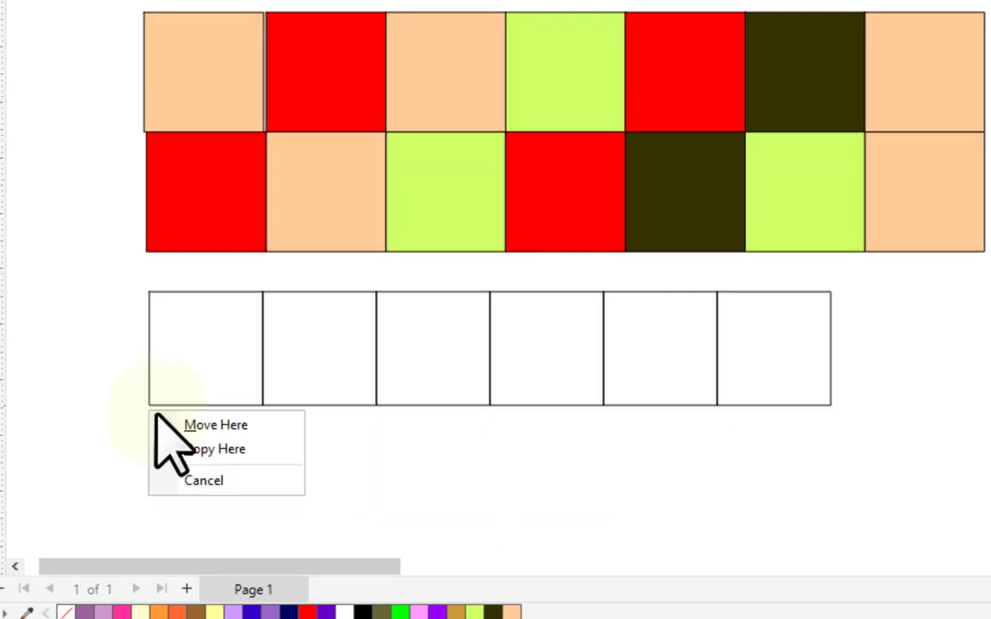
pyautogui.click(217, 449)
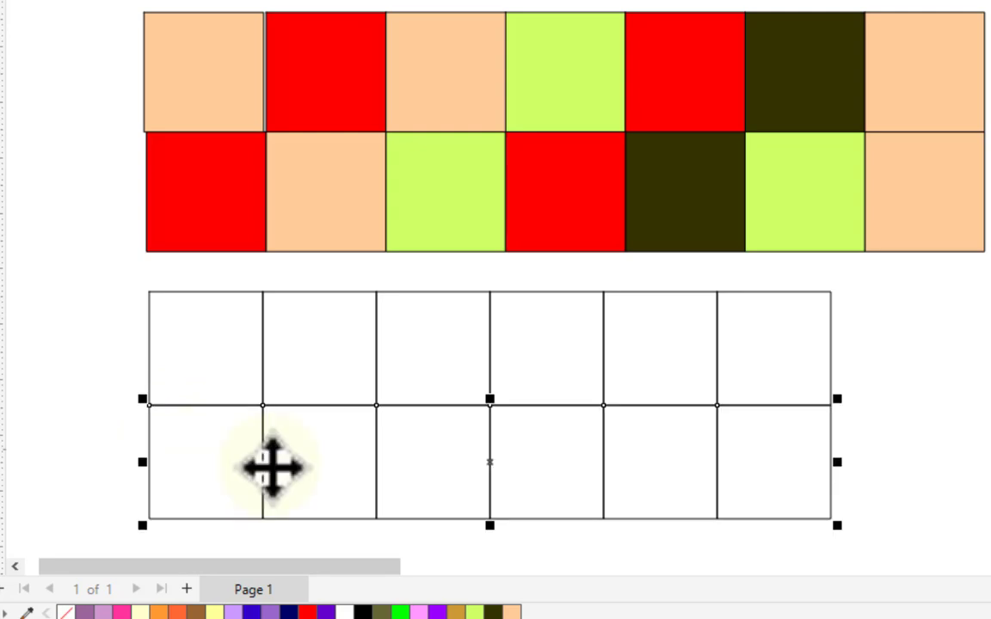
# Step: Fill the upper row's third square olive and fourth square dark violet, and the lower row's fourth square purple #9900FF
pyautogui.click(410, 337)
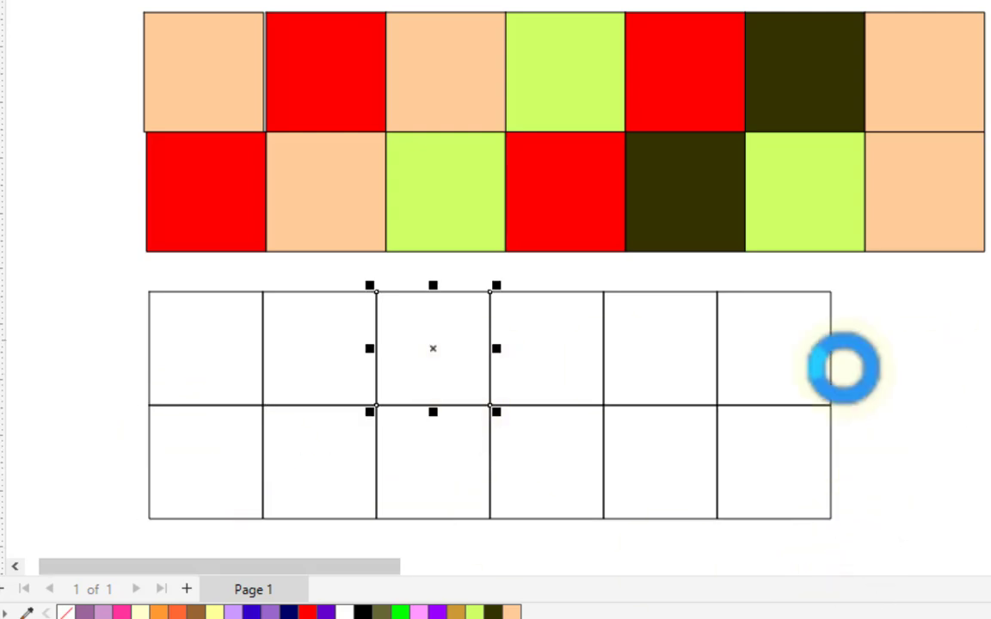
pyautogui.click(551, 357)
pyautogui.click(985, 353)
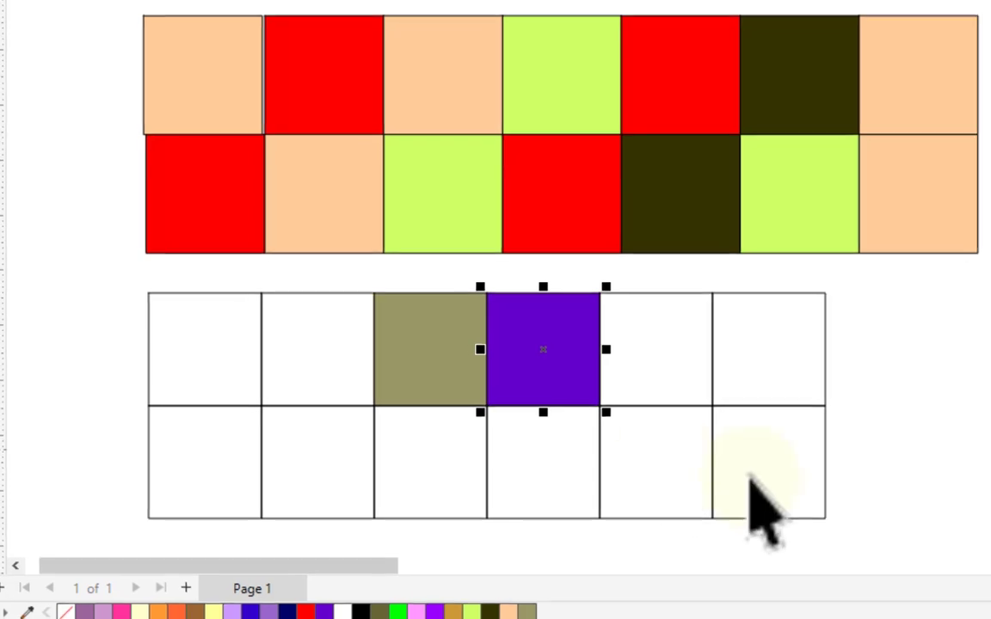
pyautogui.click(543, 456)
pyautogui.click(985, 341)
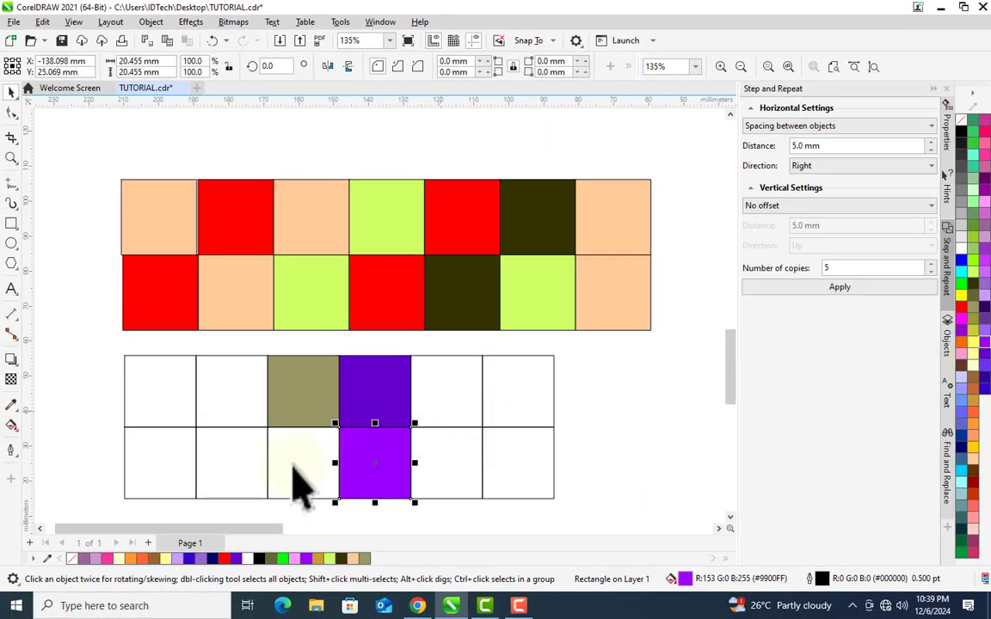
# Step: Fill the lower row's third square light purple, the upper row's second square green and the lower row's first square mauve #996699
pyautogui.click(294, 463)
pyautogui.click(972, 274)
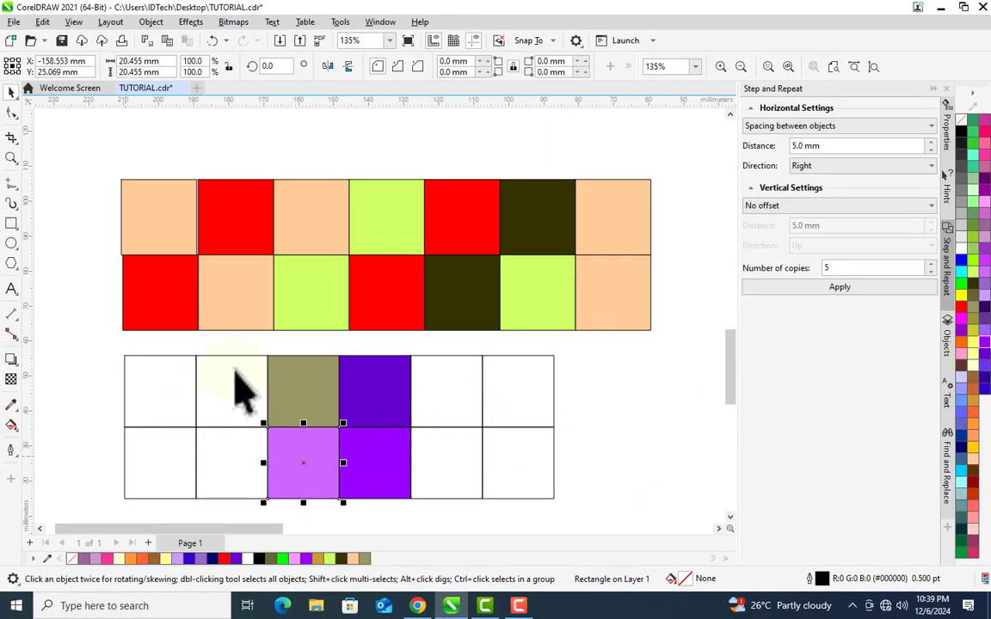
pyautogui.click(239, 381)
pyautogui.click(972, 240)
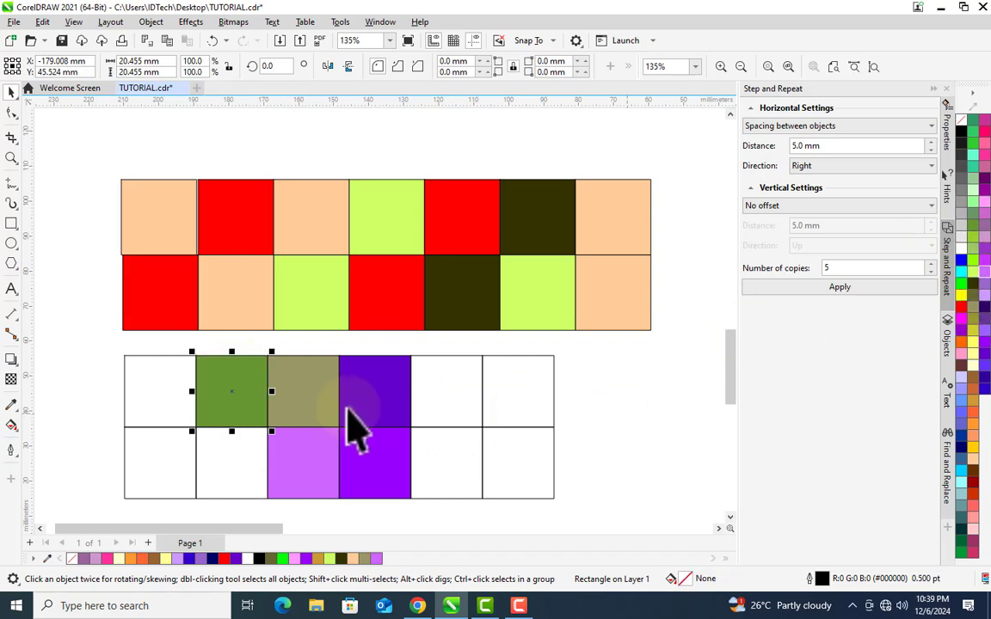
pyautogui.click(185, 469)
pyautogui.click(985, 225)
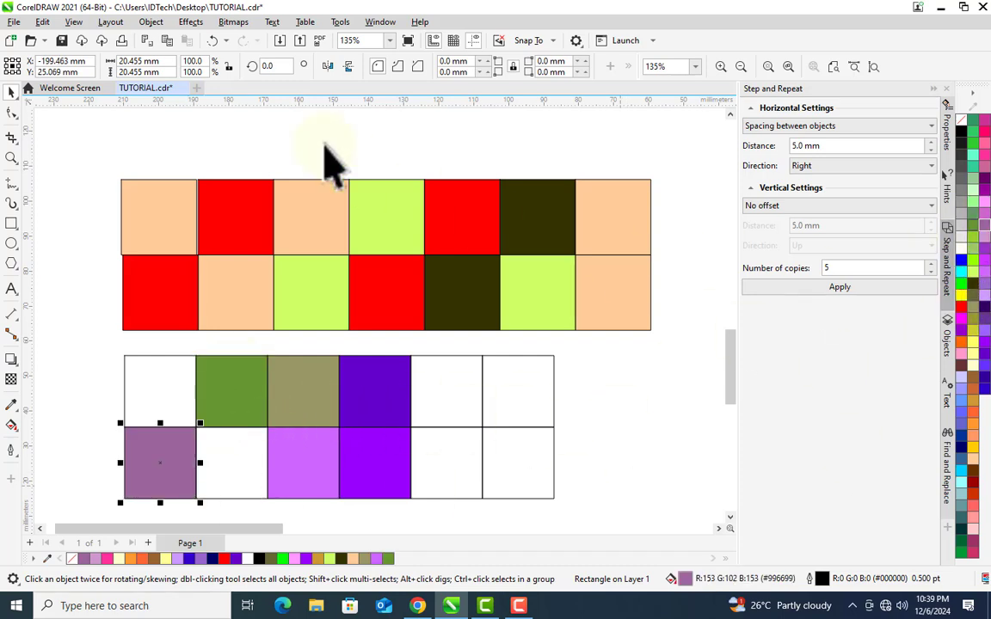
# Step: Delete the three circles and the two corner-joined rectangles from the page area
pyautogui.click(389, 41)
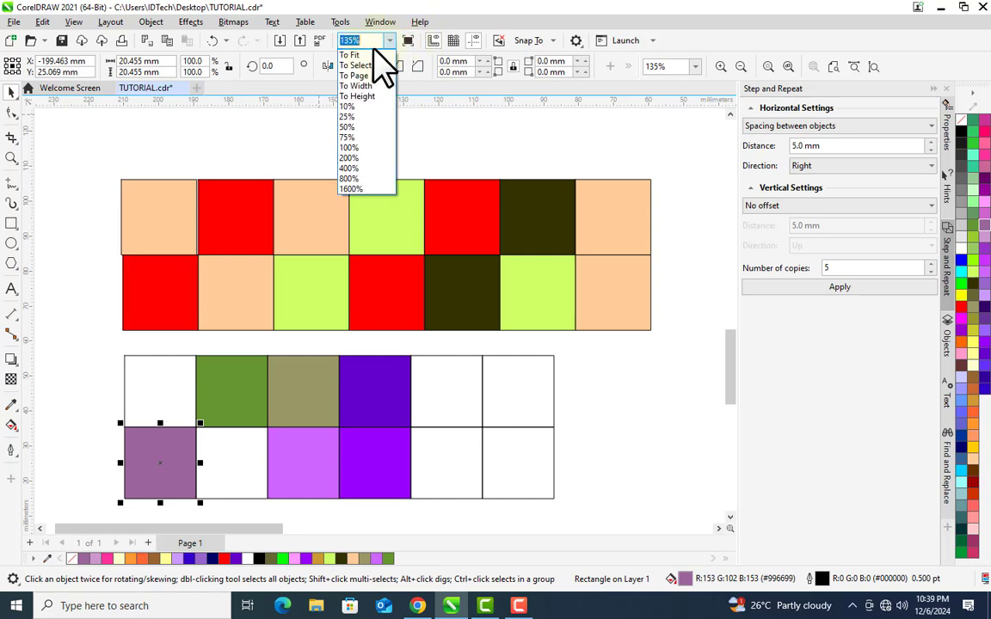
pyautogui.click(368, 52)
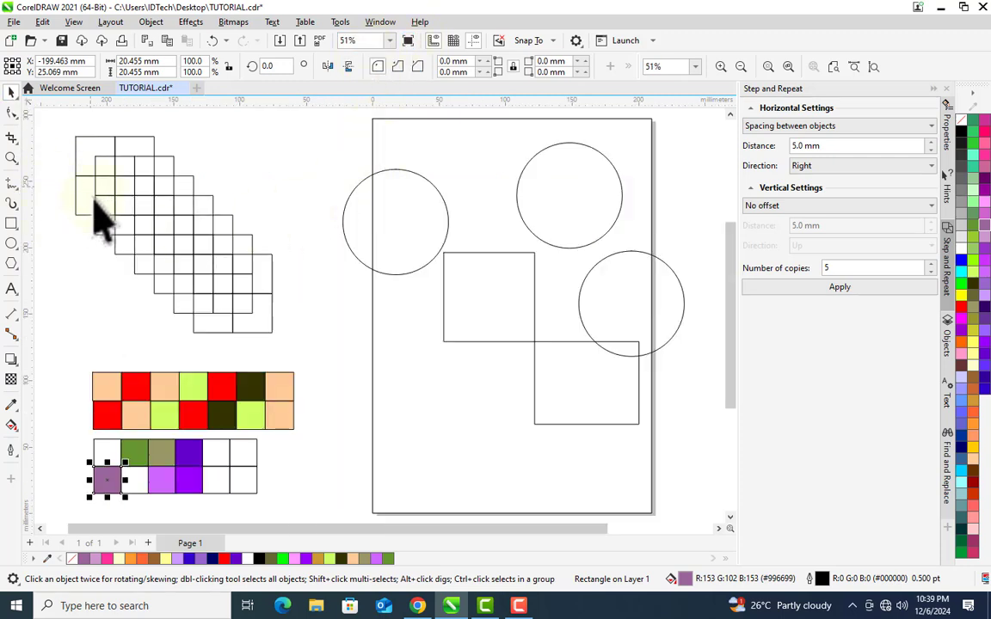
pyautogui.moveTo(299, 123); pyautogui.dragTo(709, 449)
pyautogui.press('Delete')
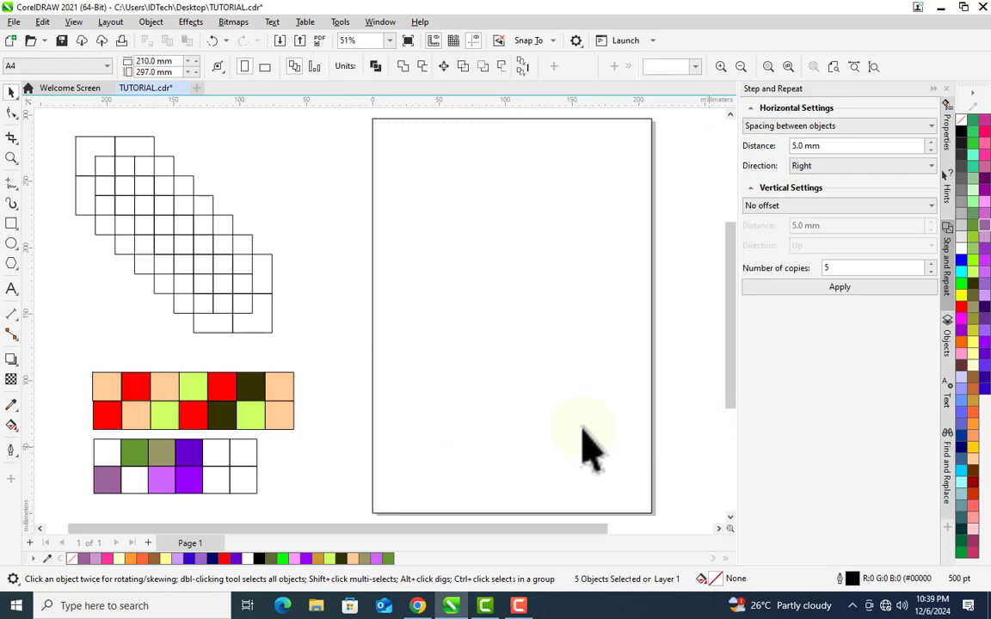
# Step: Draw a square about 44 mm wide near the page's lower-right corner
pyautogui.press('F6')
pyautogui.moveTo(560, 415); pyautogui.dragTo(619, 473)
pyautogui.press('space')
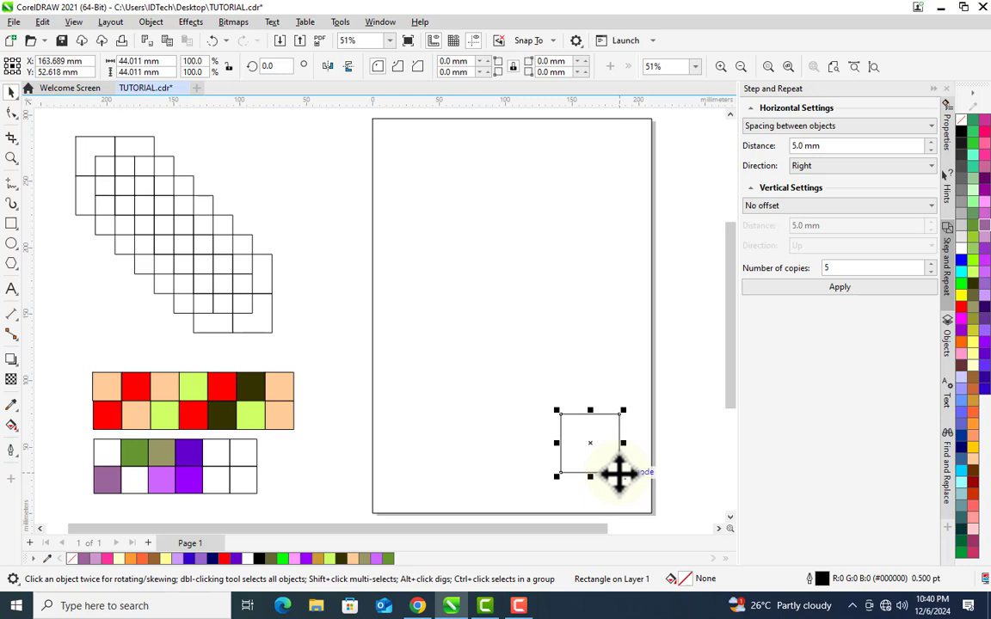
# Step: Copy the 44 mm square onto its own upper-left corner and repeat the copy three times to form a diagonal of five squares
pyautogui.moveTo(620, 472); pyautogui.dragTo(561, 414)
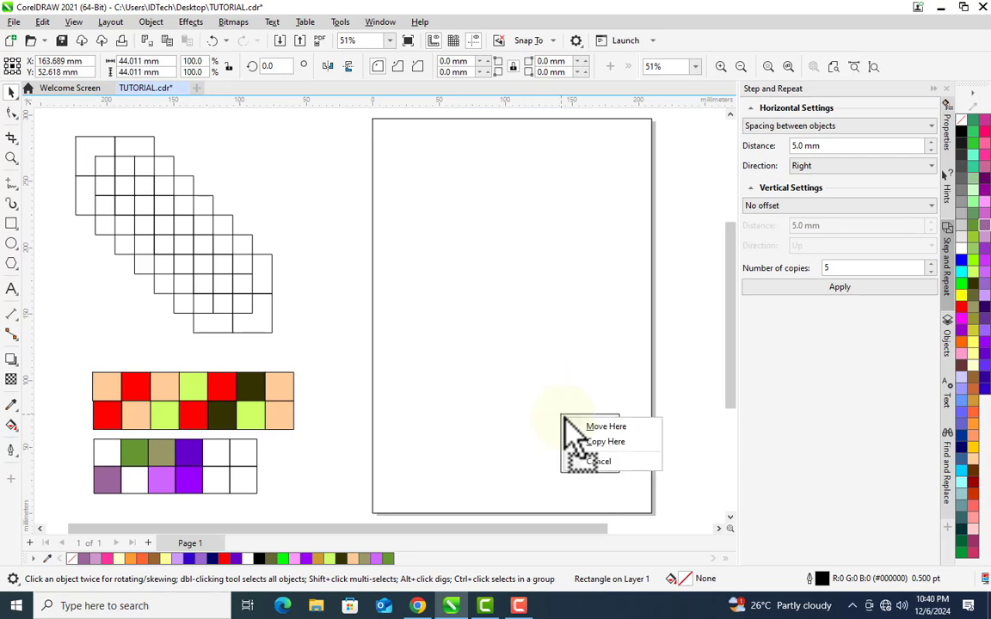
pyautogui.click(597, 441)
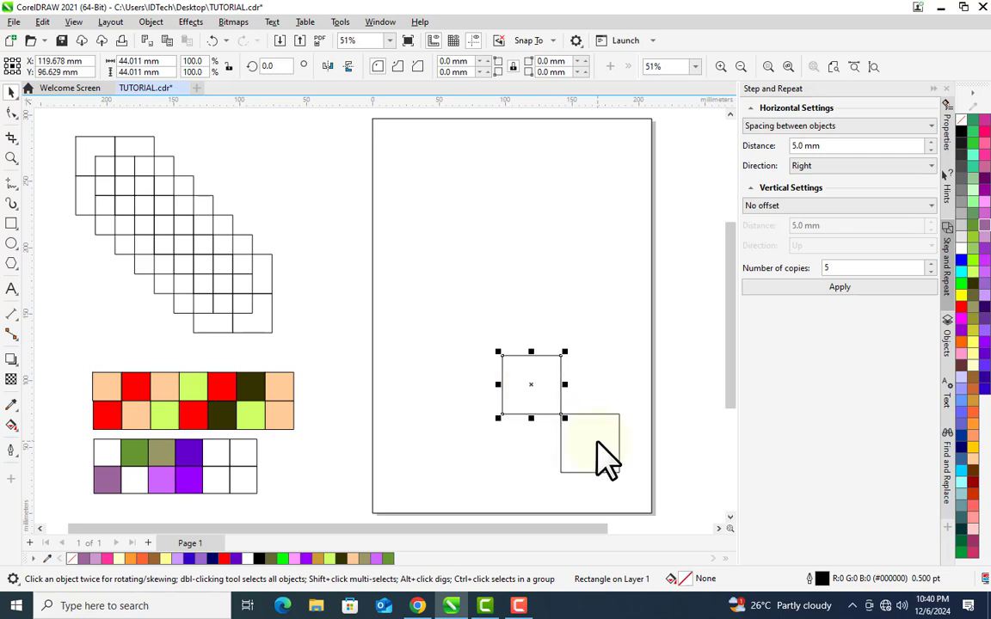
pyautogui.hotkey('ctrl', 'r')
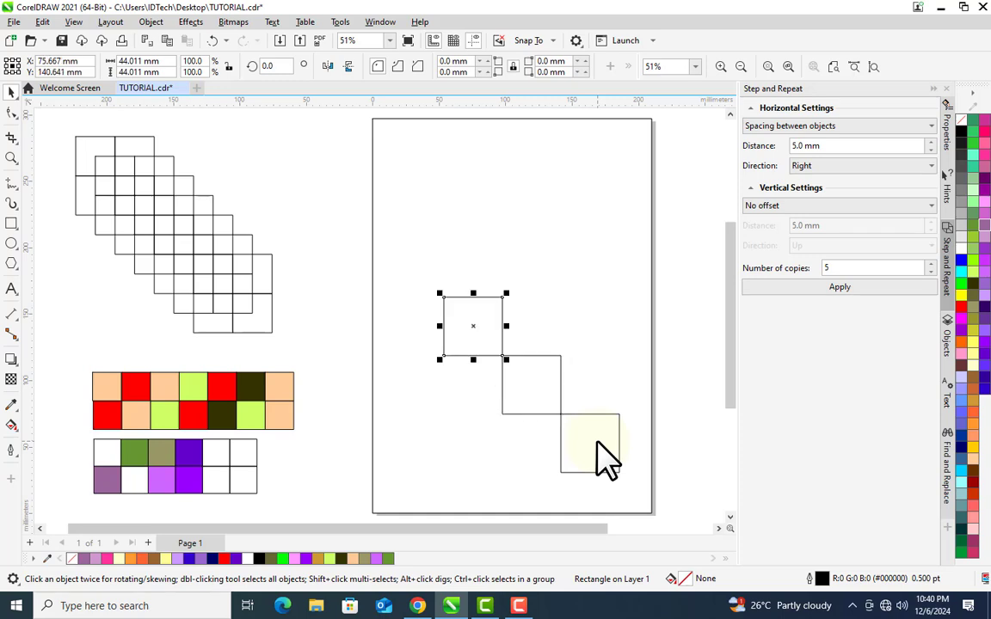
pyautogui.hotkey('ctrl', 'r')
pyautogui.hotkey('ctrl', 'r')
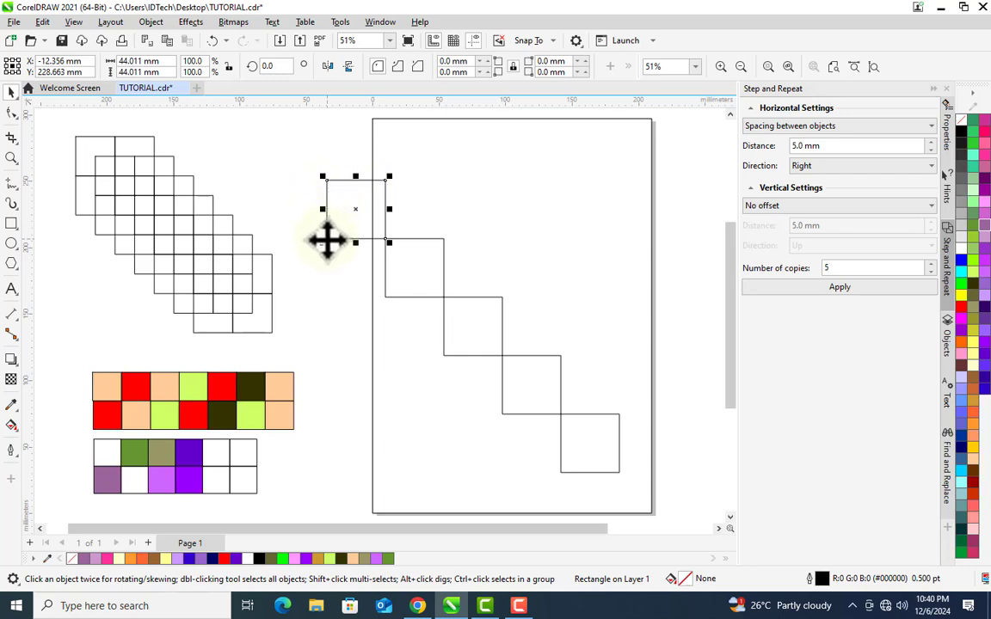
# Step: Copy the uppermost square one width to the right and repeat it diagonally down-right to form a second diagonal of four squares
pyautogui.moveTo(328, 239); pyautogui.dragTo(385, 239)
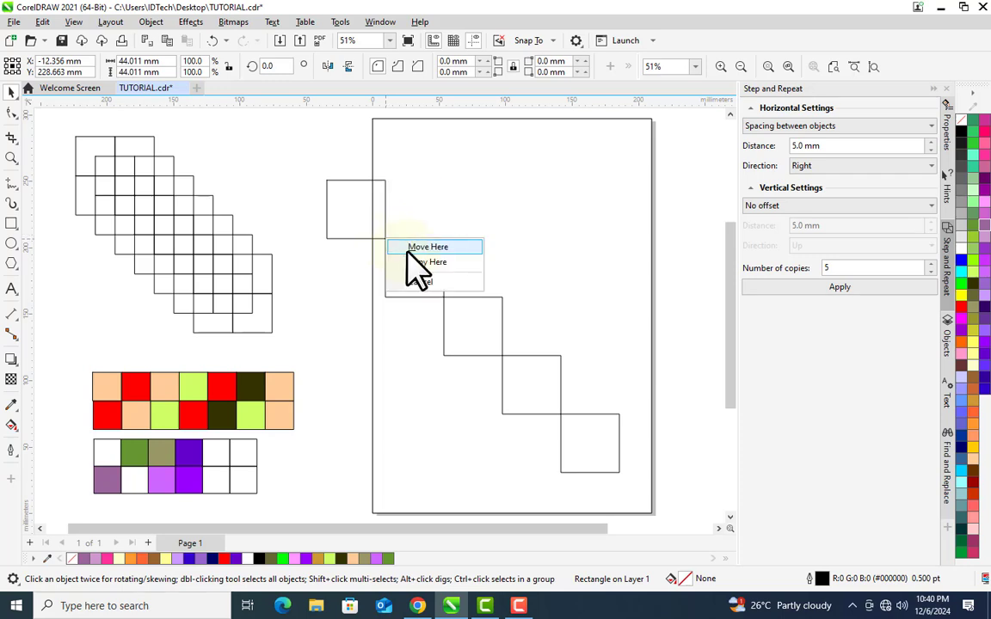
pyautogui.click(427, 262)
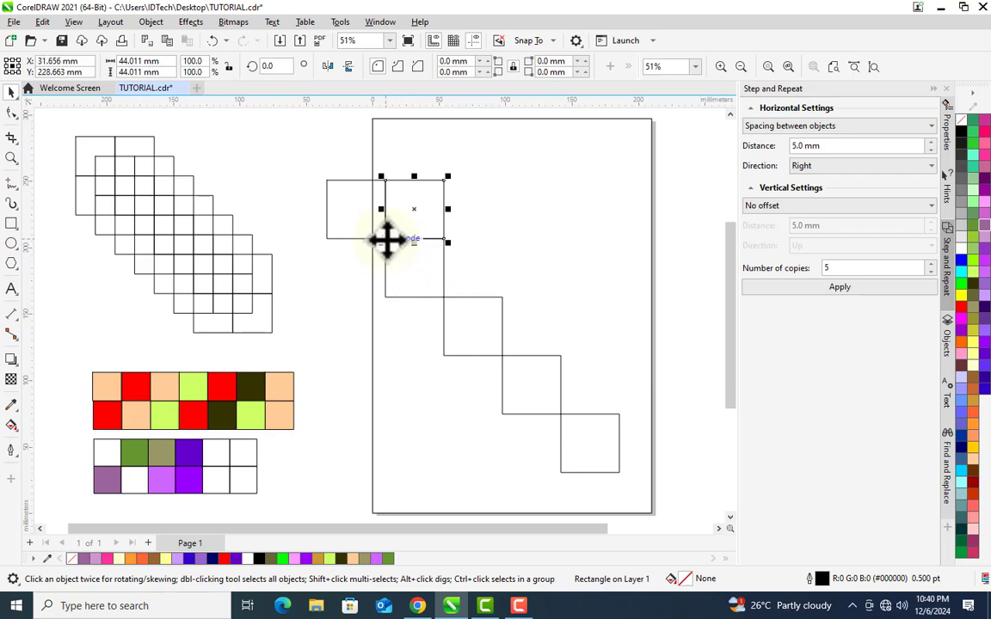
pyautogui.moveTo(386, 240); pyautogui.dragTo(444, 297)
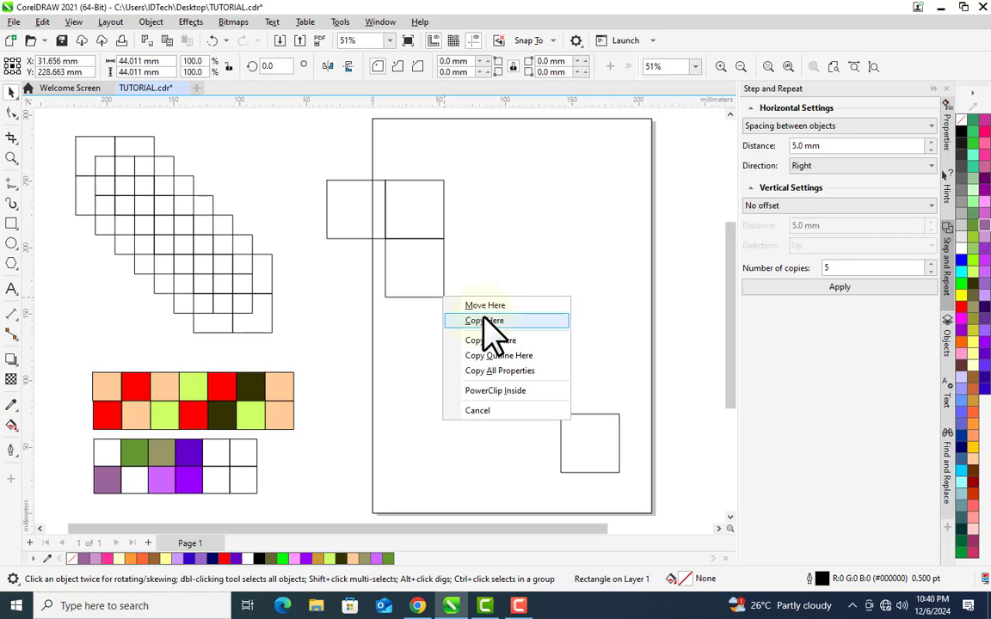
pyautogui.click(483, 320)
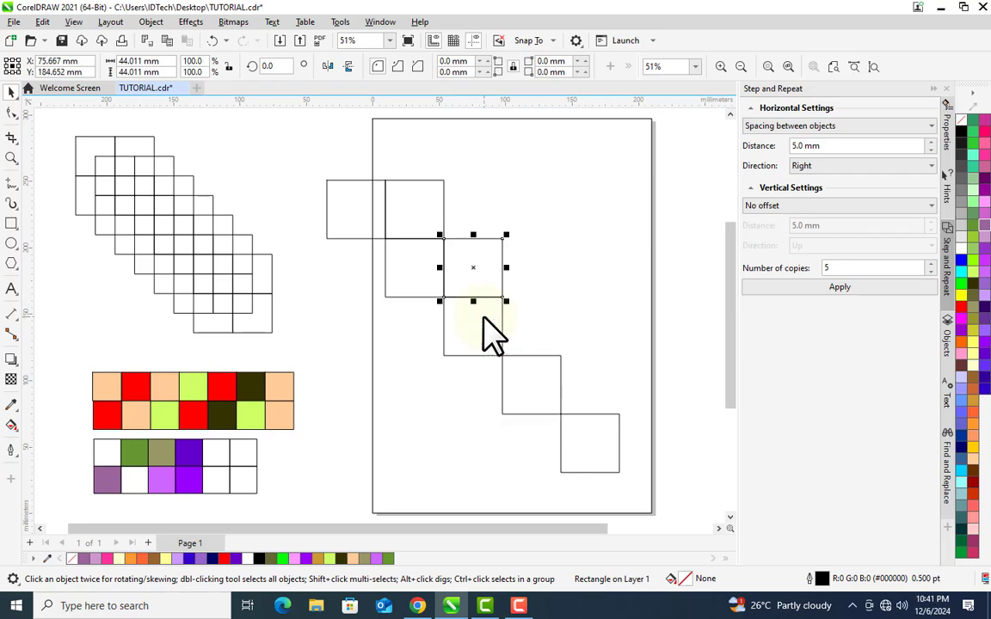
pyautogui.hotkey('ctrl', 'r')
pyautogui.hotkey('ctrl', 'r')
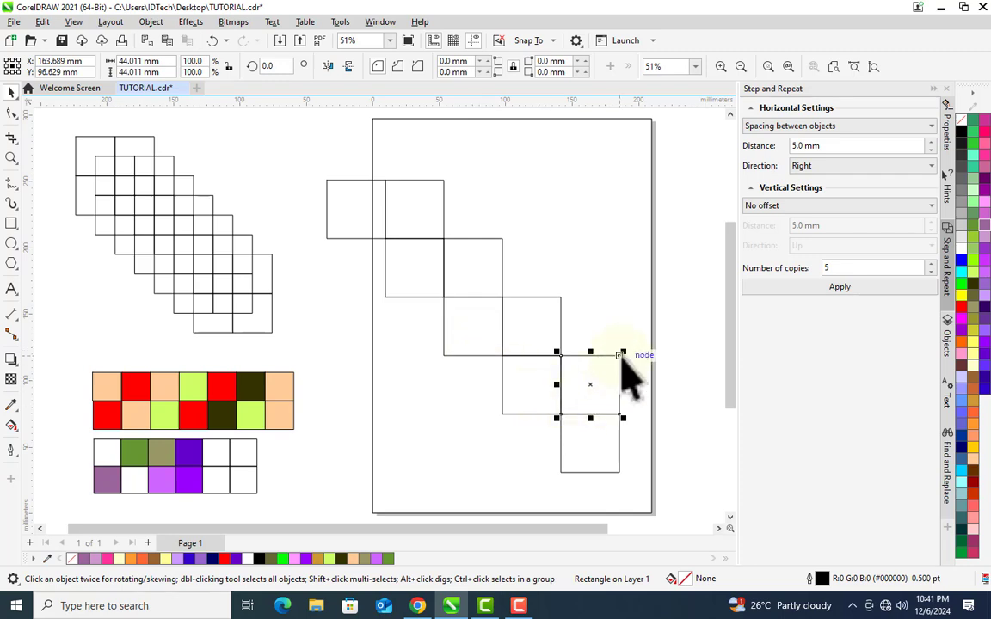
# Step: Copy the second diagonal's last square one width down-left, and repeat that copy diagonally up-left to form a third diagonal of four squares
pyautogui.moveTo(619, 354); pyautogui.dragTo(559, 415)
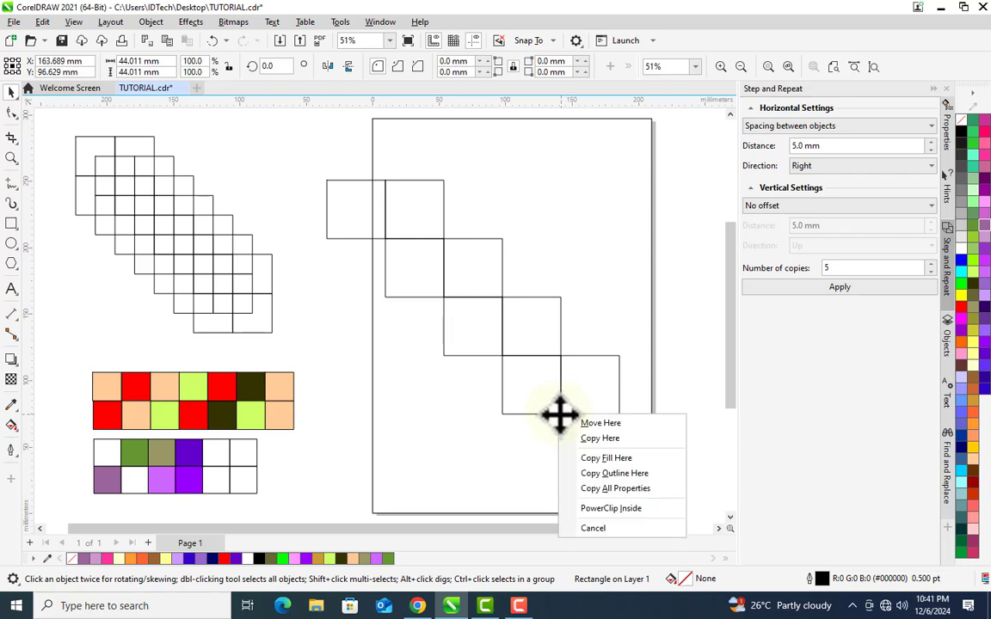
pyautogui.click(585, 439)
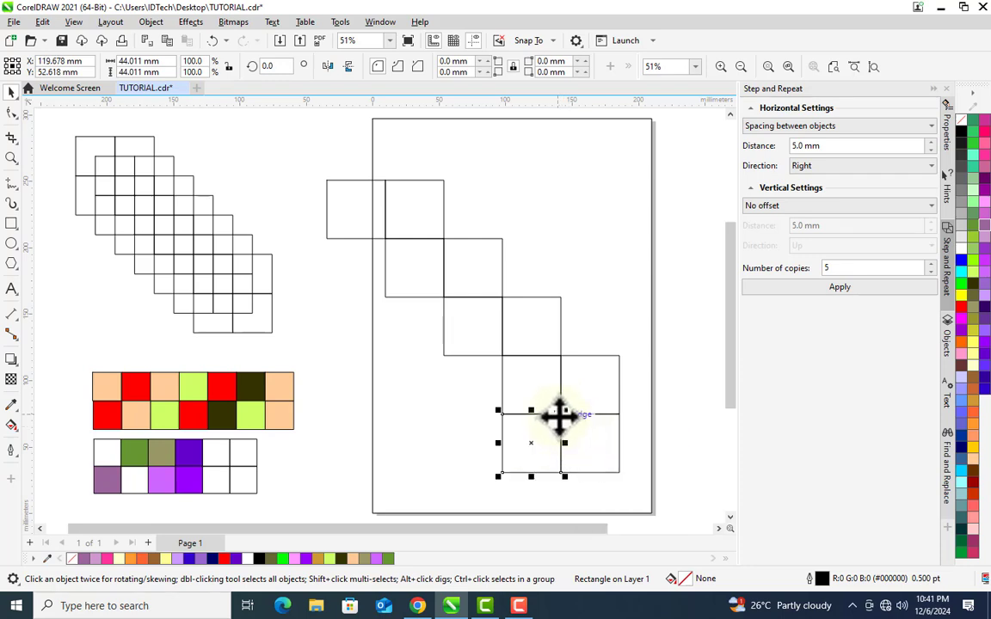
pyautogui.moveTo(561, 415); pyautogui.dragTo(501, 359)
pyautogui.click(540, 391)
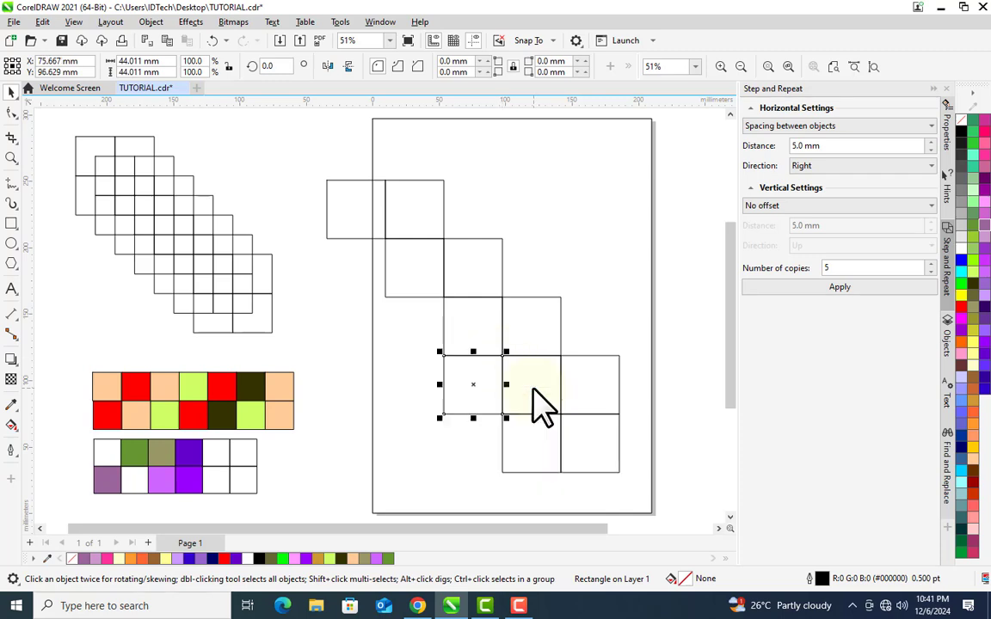
pyautogui.hotkey('ctrl', 'r')
pyautogui.hotkey('ctrl', 'r')
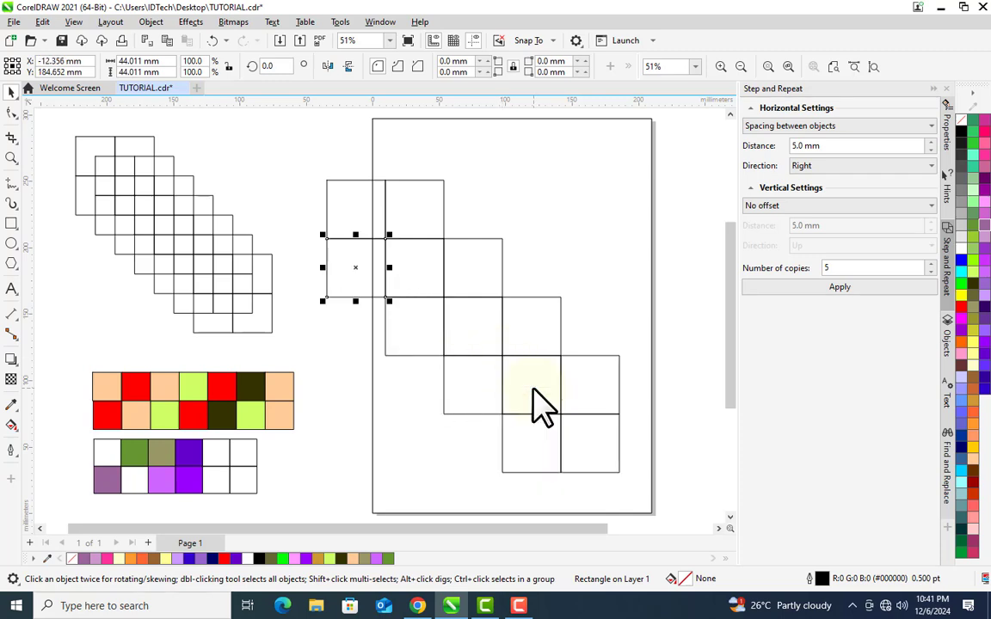
# Step: Move the lower-left square half a width up-right, copy it one width diagonally down-right, and repeat to form a central diagonal of four squares
pyautogui.rightClick(355, 267)
pyautogui.click(307, 287)
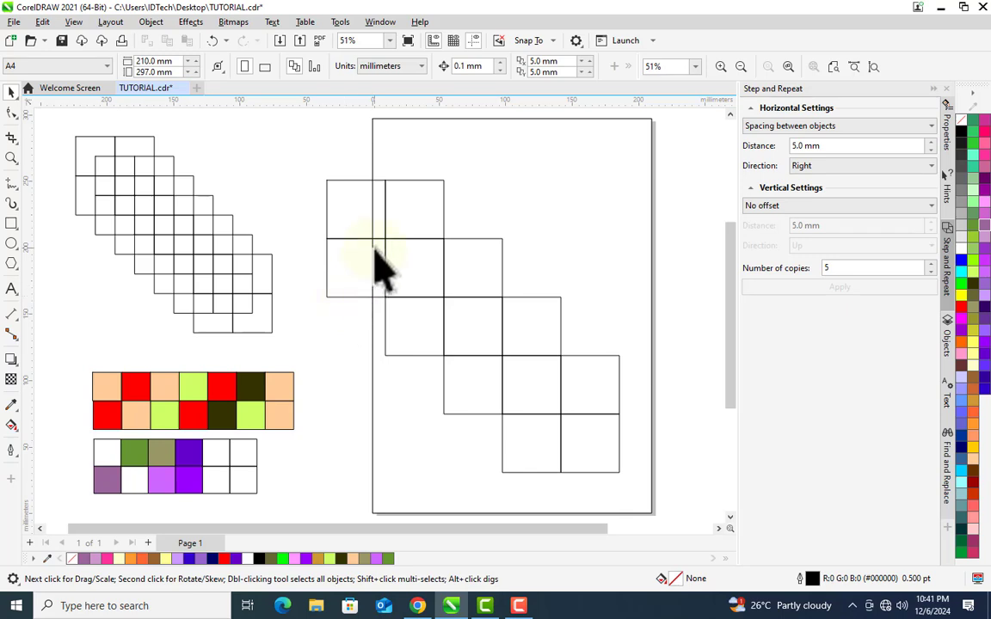
pyautogui.click(355, 268)
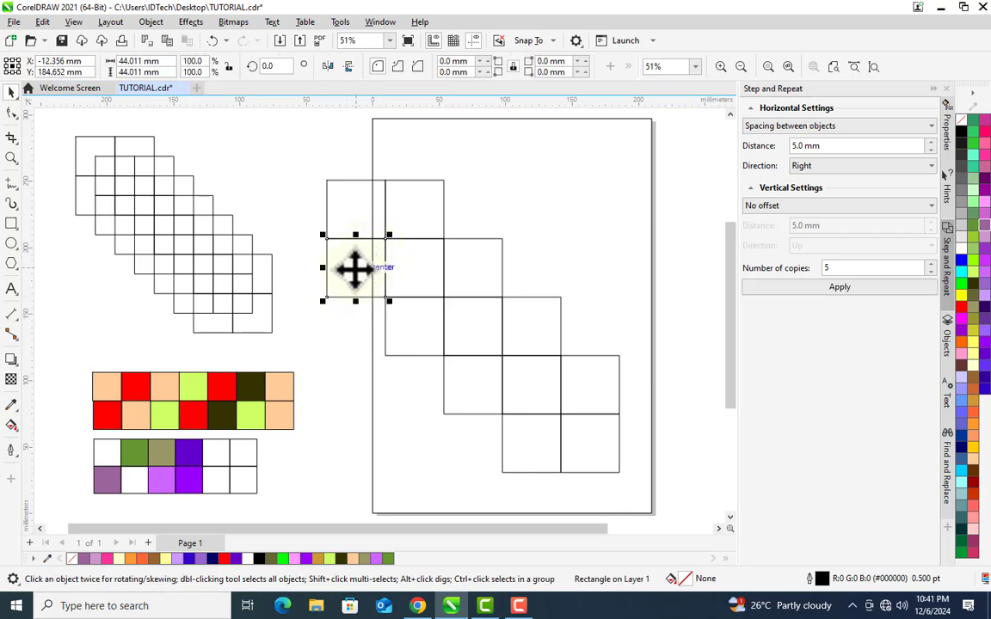
pyautogui.moveTo(355, 267); pyautogui.dragTo(445, 299)
pyautogui.click(436, 266)
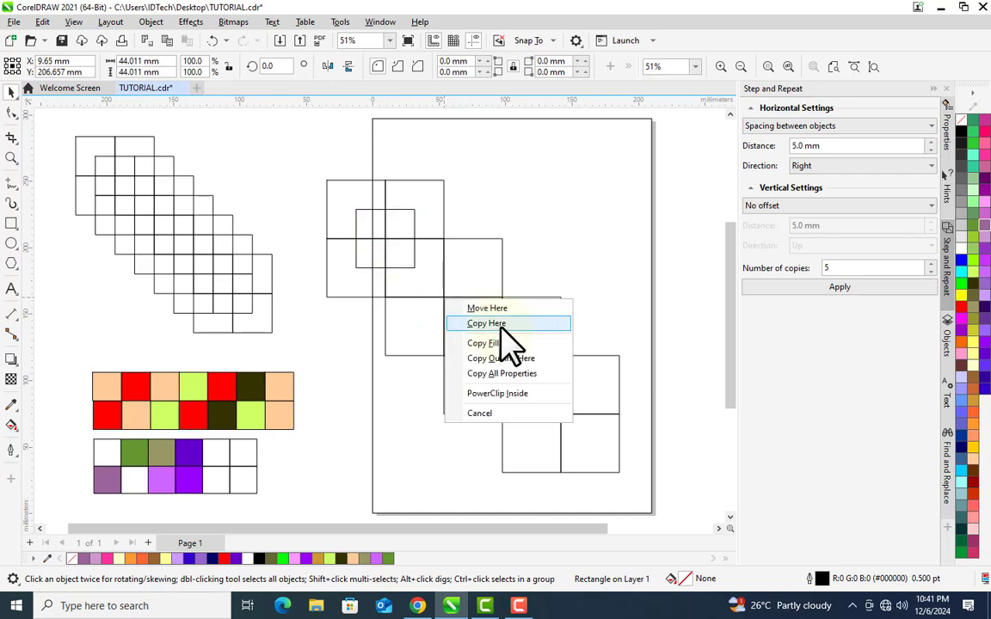
pyautogui.click(502, 324)
pyautogui.hotkey('ctrl', 'd')
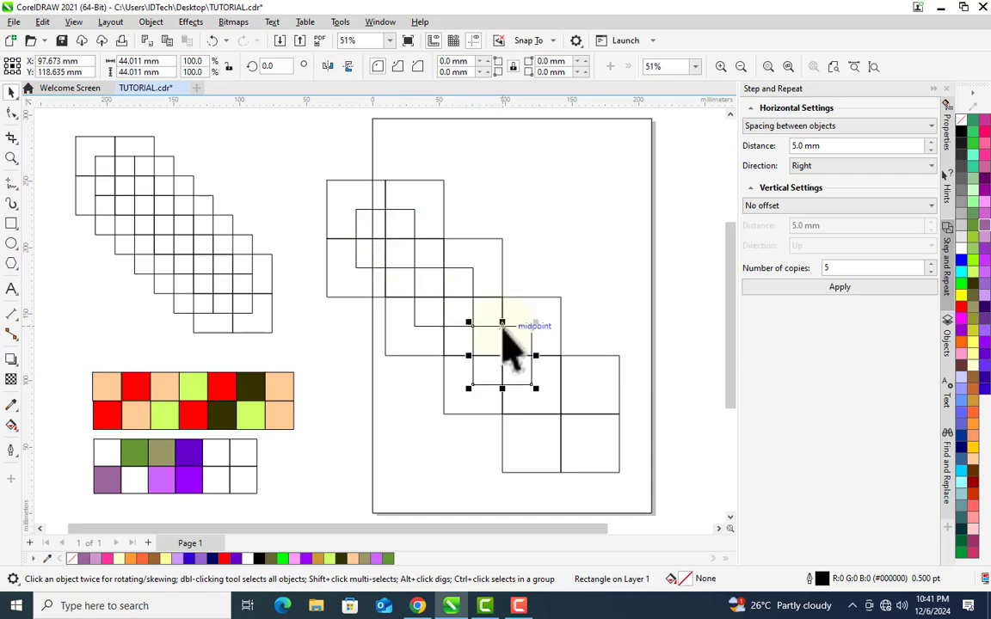
pyautogui.hotkey('ctrl', 'd')
pyautogui.click(661, 315)
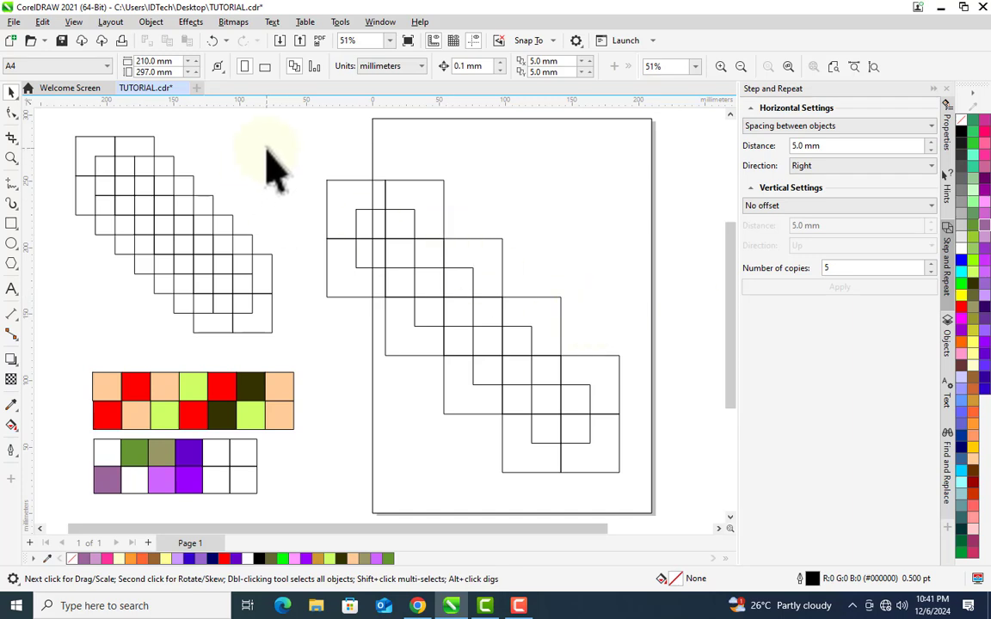
# Step: Delete the whole pattern of 44 mm squares from the page, keeping the page-sized rectangle
pyautogui.moveTo(267, 149); pyautogui.dragTo(650, 495)
pyautogui.press('Delete')
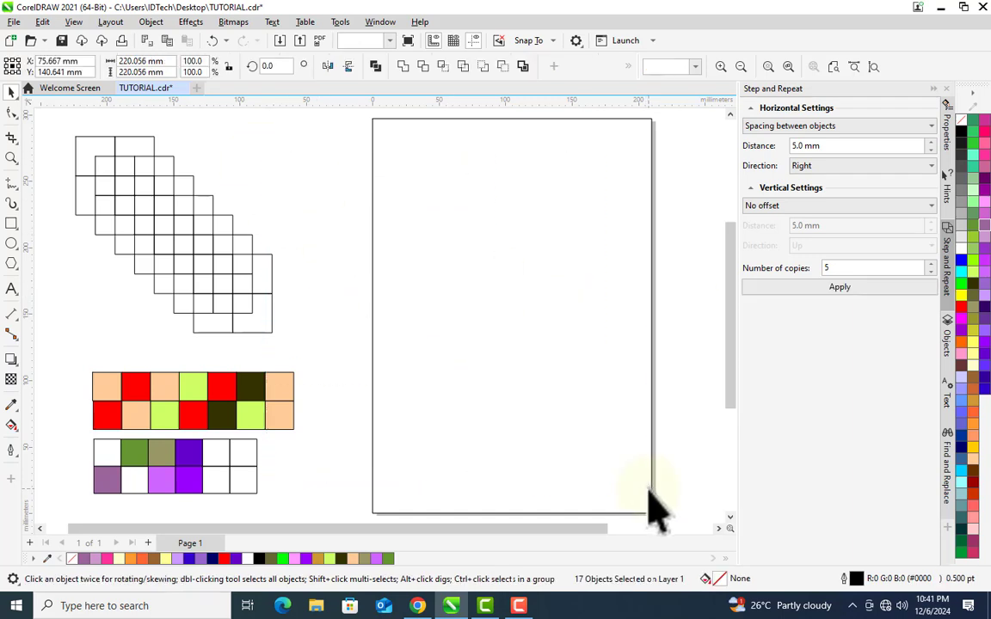
pyautogui.click(75, 22)
pyautogui.moveTo(149, 366)
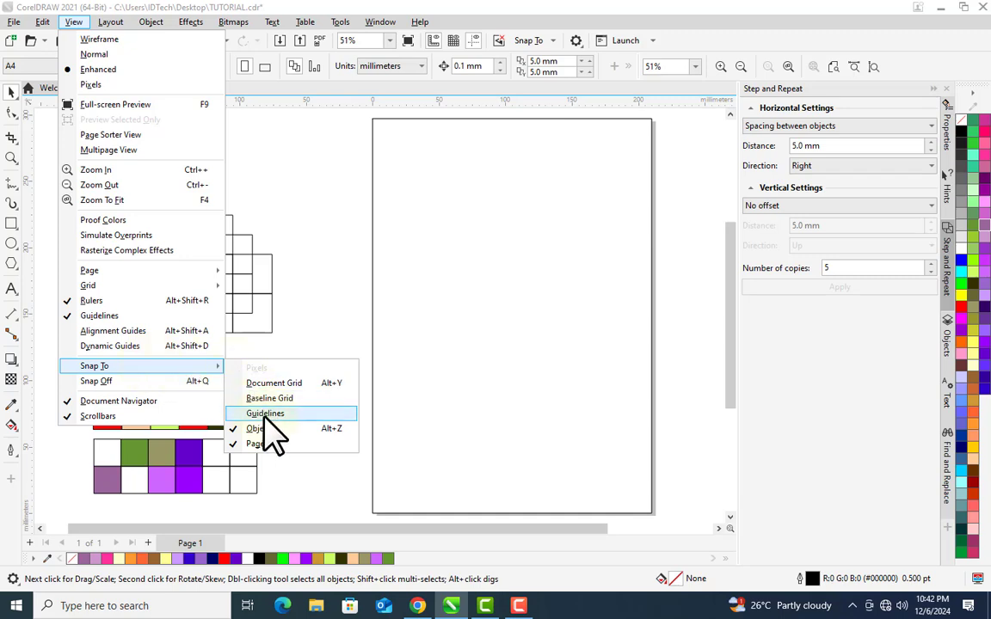
pyautogui.click(458, 251)
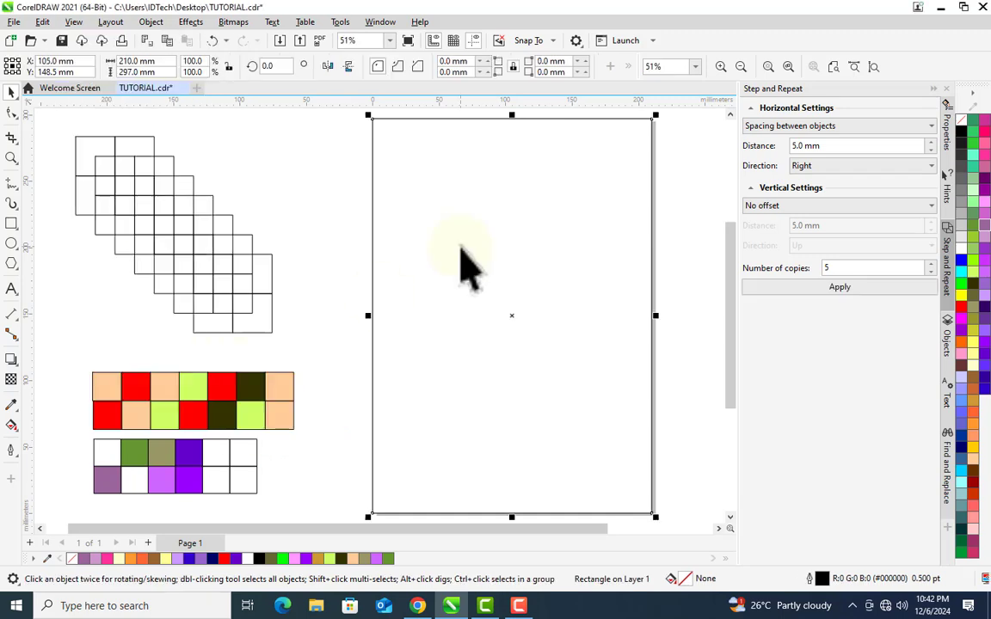
pyautogui.click(336, 237)
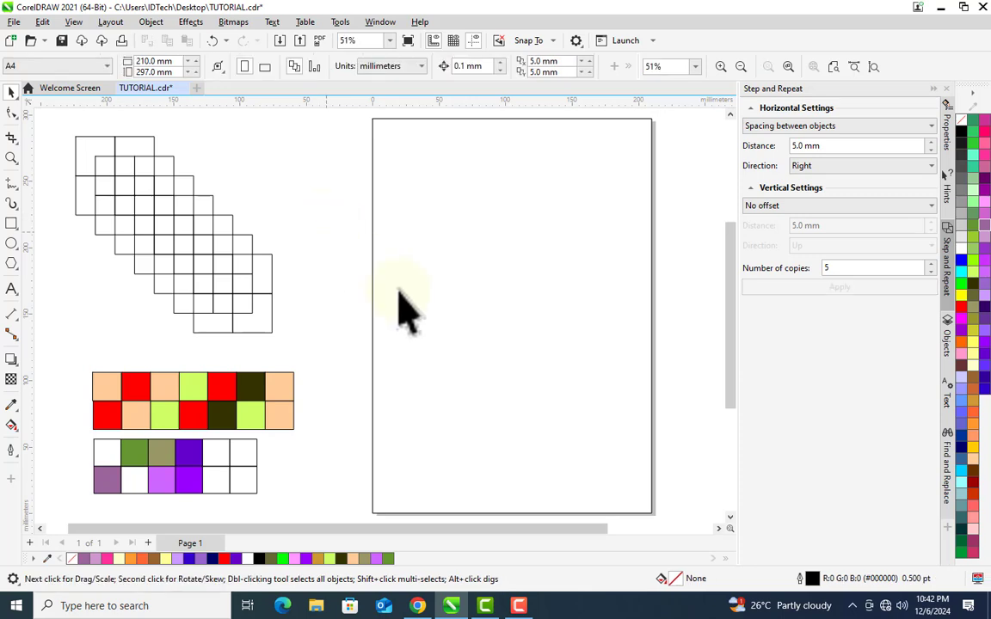
pyautogui.click(491, 309)
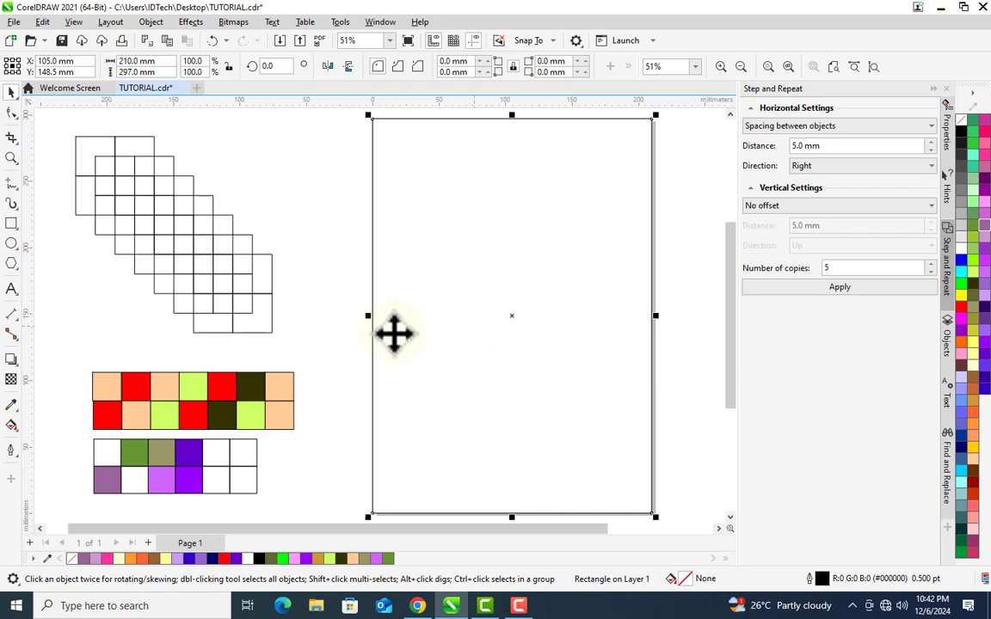
pyautogui.click(332, 310)
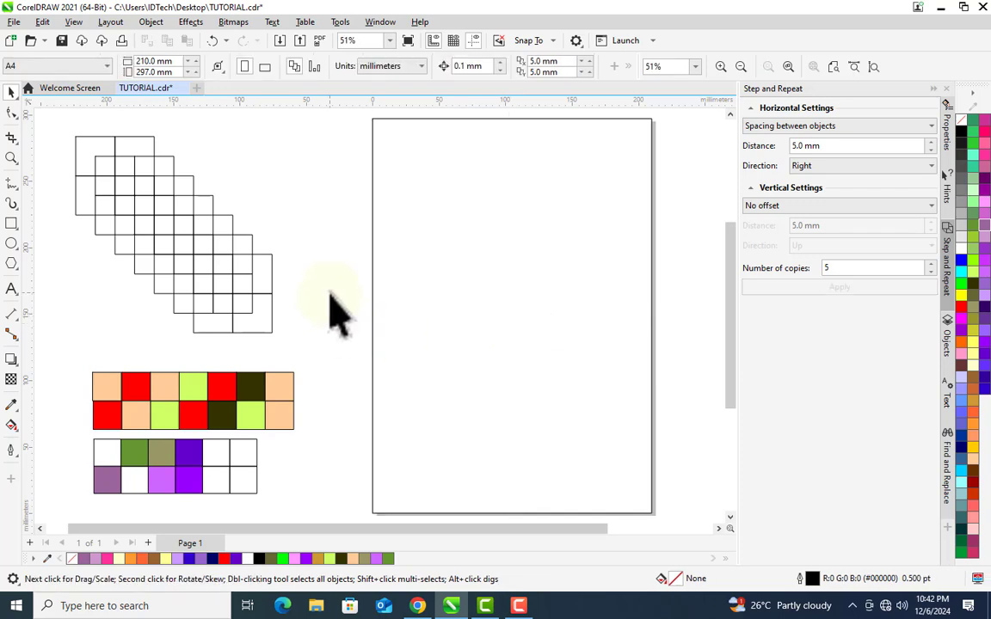
# Step: Place a horizontal guideline across the page at about 147.6 mm and a vertical guideline snapped to the page centre at 105 mm
pyautogui.click(465, 331)
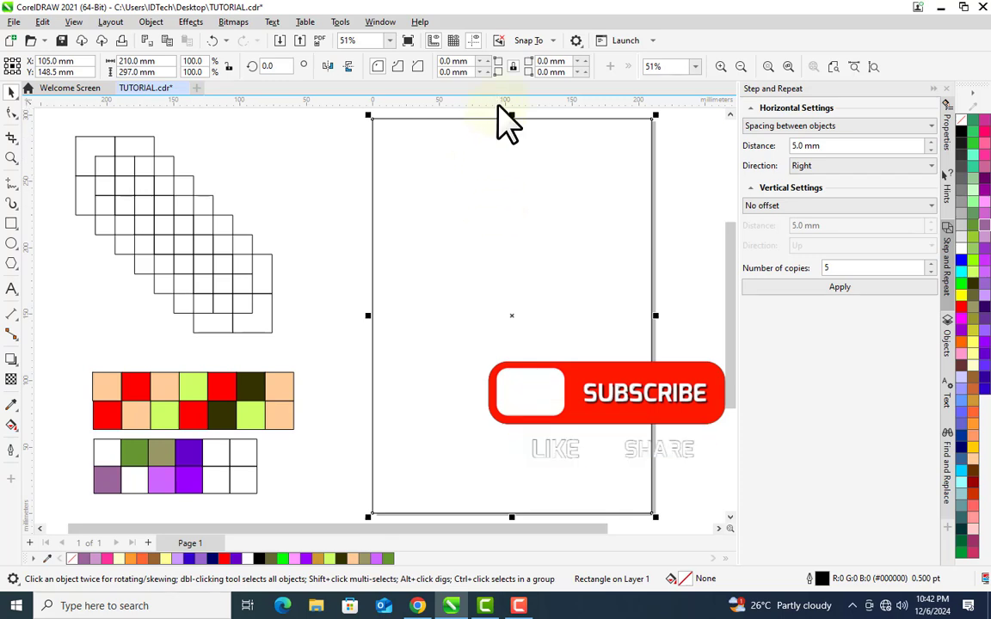
pyautogui.moveTo(498, 107); pyautogui.dragTo(524, 316)
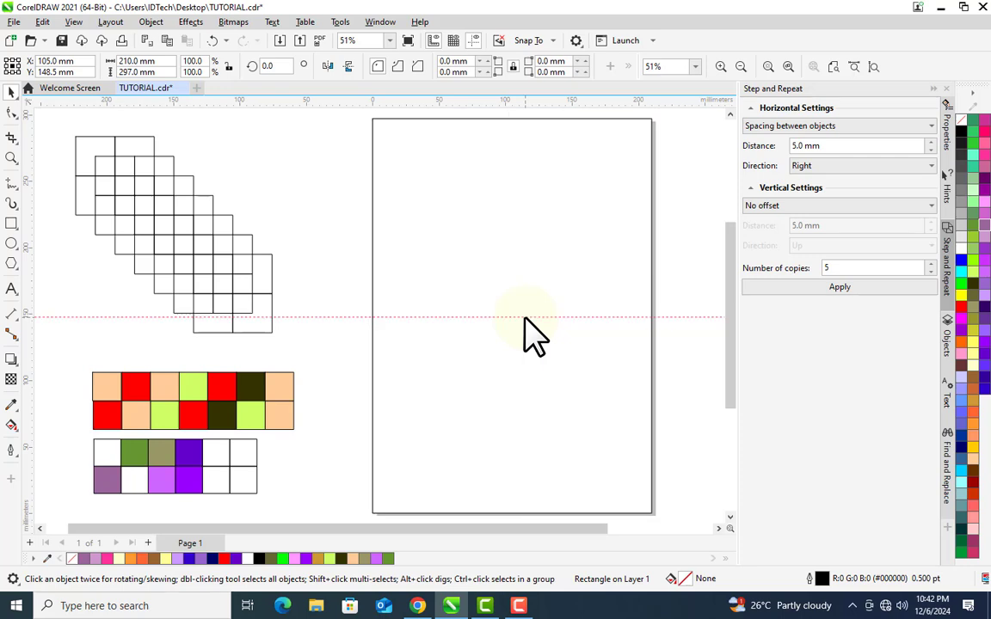
pyautogui.click(526, 317)
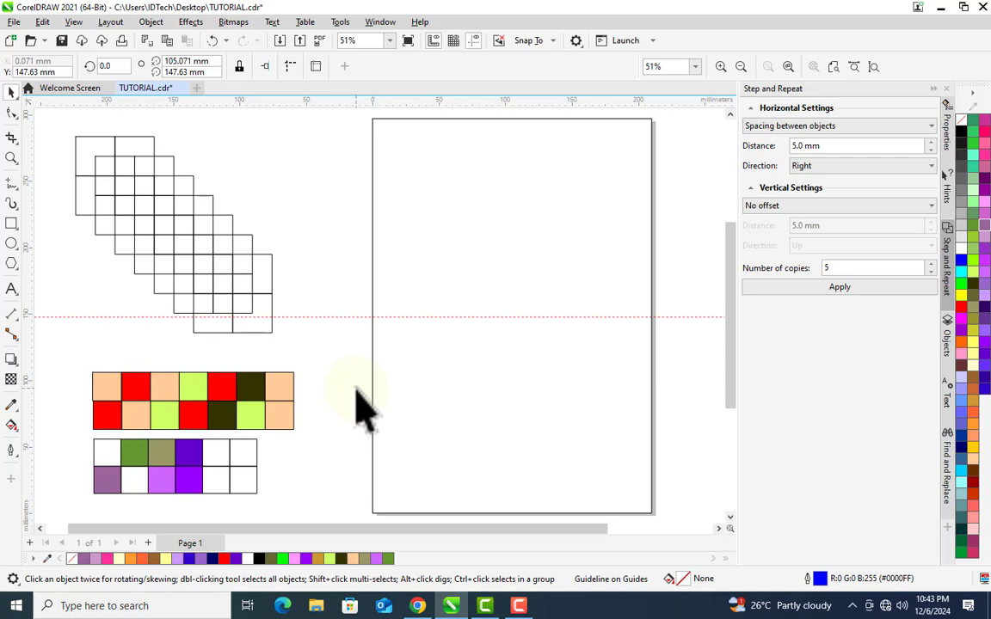
pyautogui.click(386, 401)
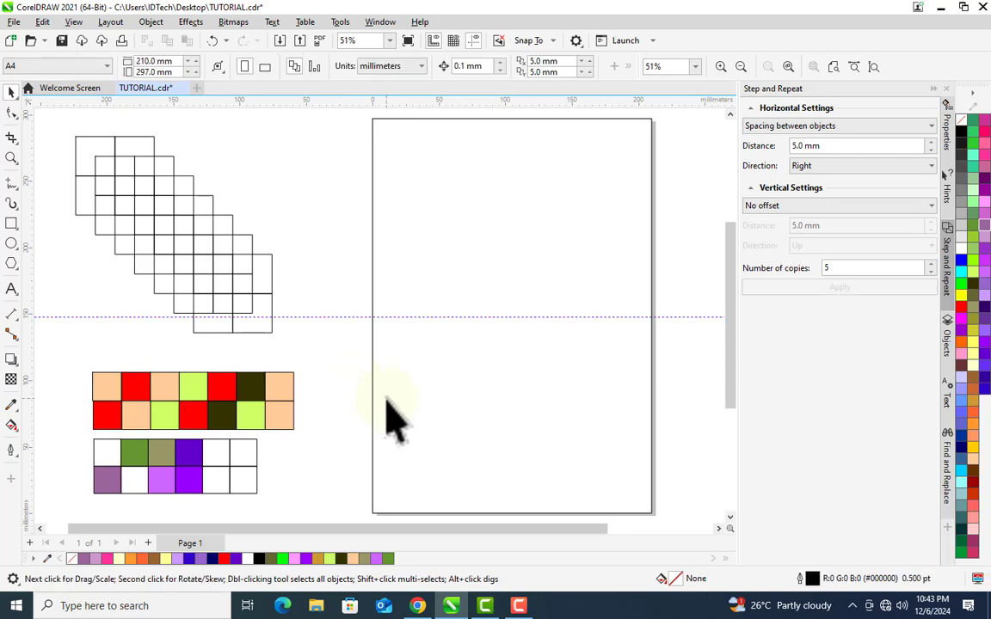
pyautogui.click(412, 340)
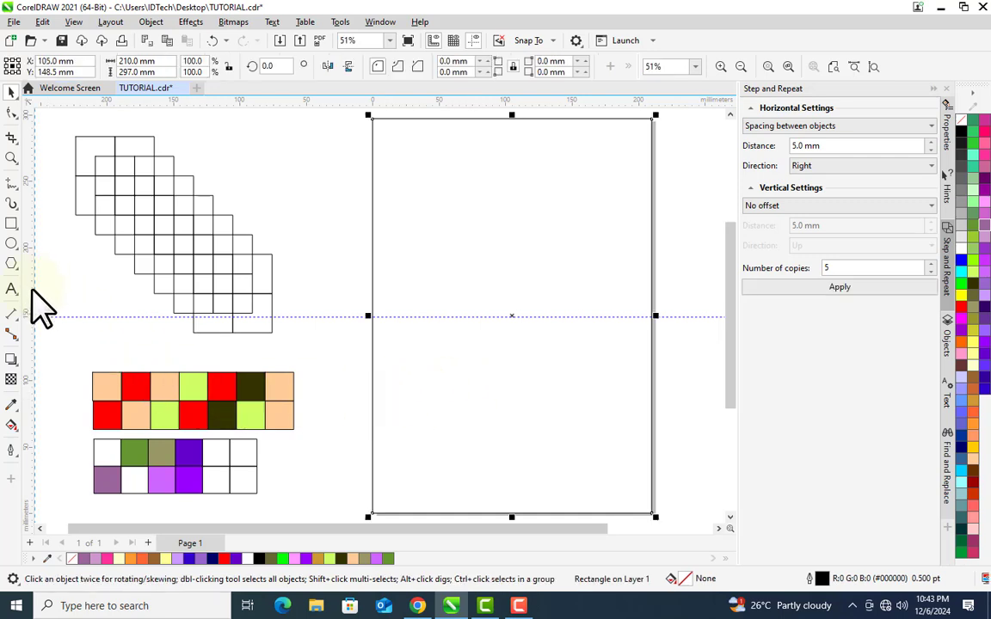
pyautogui.moveTo(33, 290); pyautogui.dragTo(512, 317)
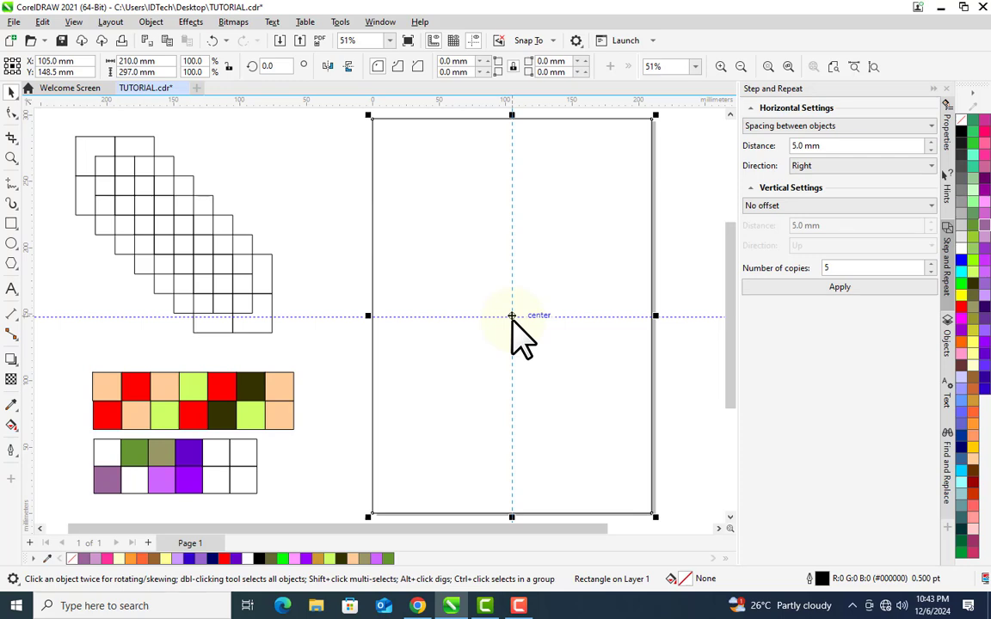
pyautogui.moveTo(511, 316); pyautogui.dragTo(513, 318)
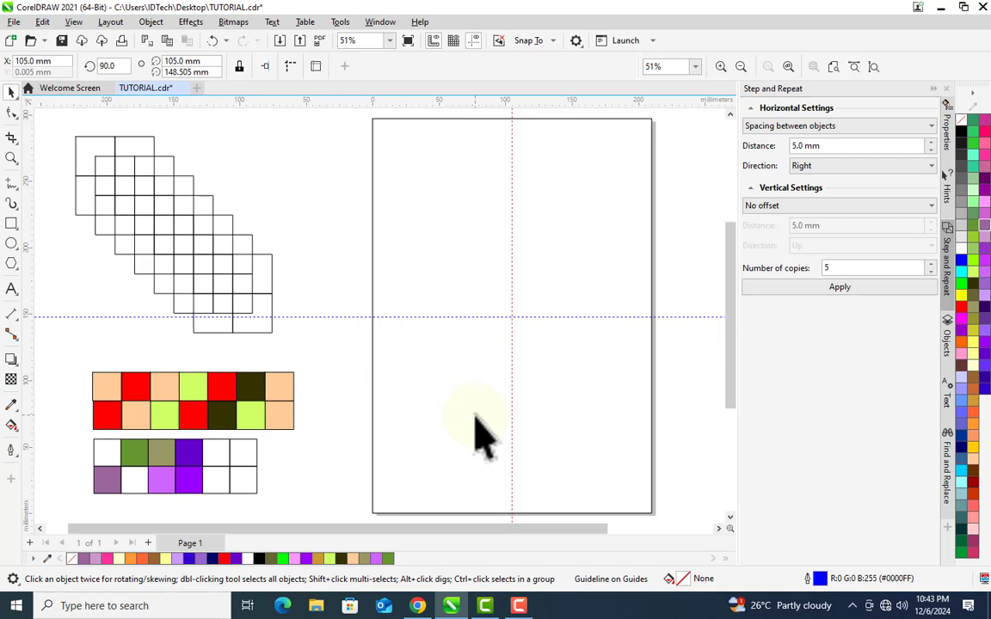
# Step: Draw a rectangle about 147 by 100 mm in the page's upper half and undo the accidental corner rounding
pyautogui.press('F6')
pyautogui.moveTo(373, 118); pyautogui.dragTo(568, 251)
pyautogui.moveTo(464, 195); pyautogui.dragTo(524, 245)
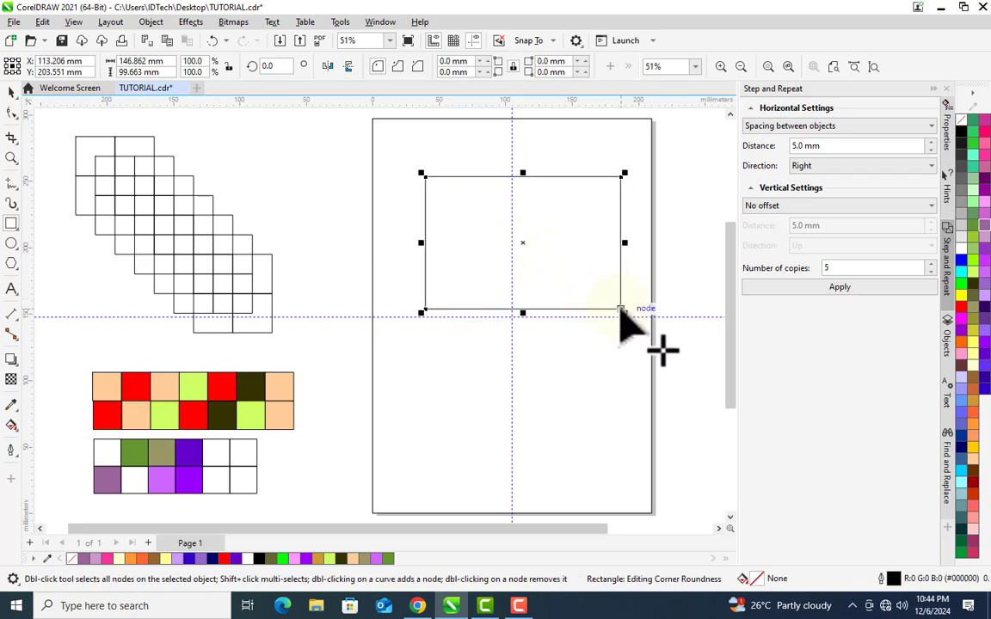
pyautogui.moveTo(621, 320); pyautogui.dragTo(619, 312)
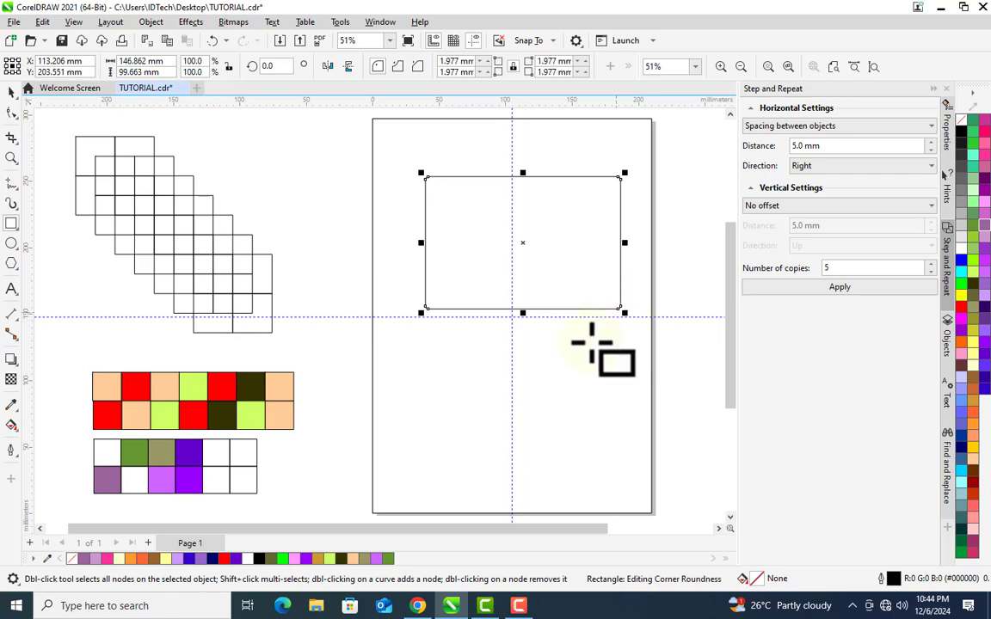
pyautogui.hotkey('ctrl', 'z')
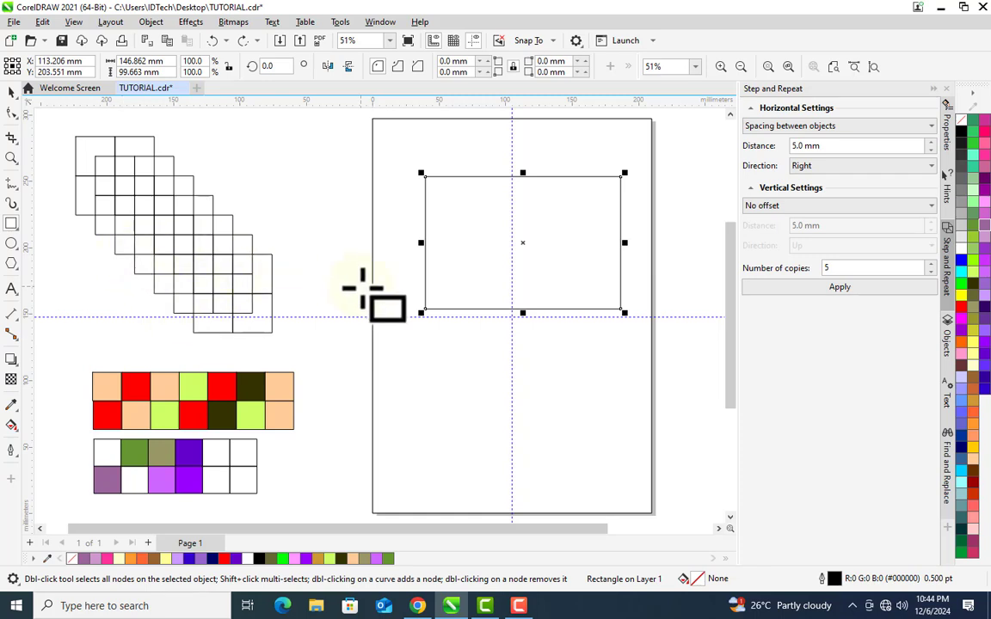
pyautogui.press('space')
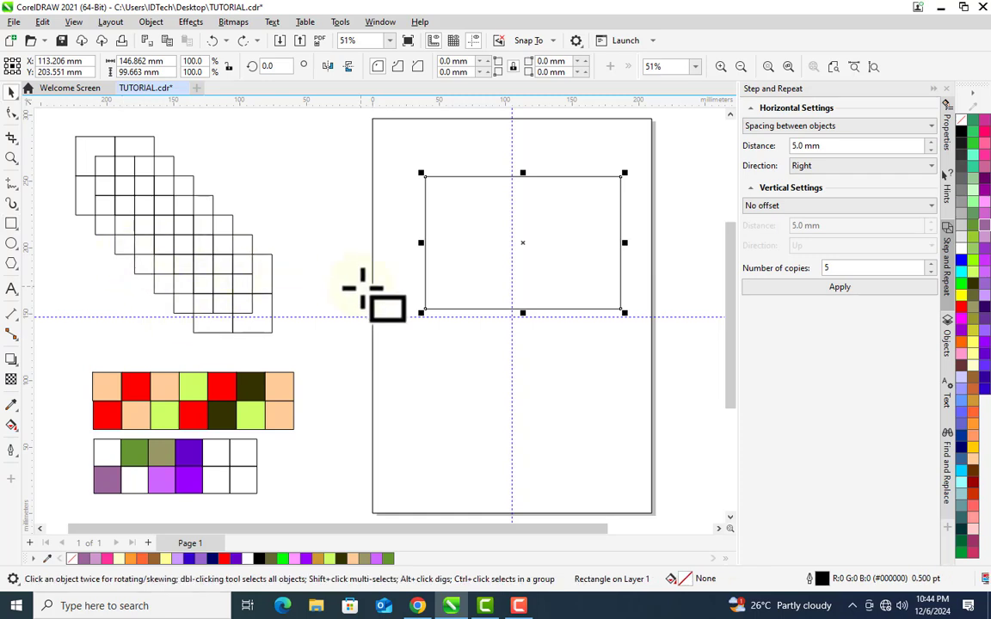
# Step: Turn on snapping to guidelines
pyautogui.click(74, 22)
pyautogui.moveTo(135, 368)
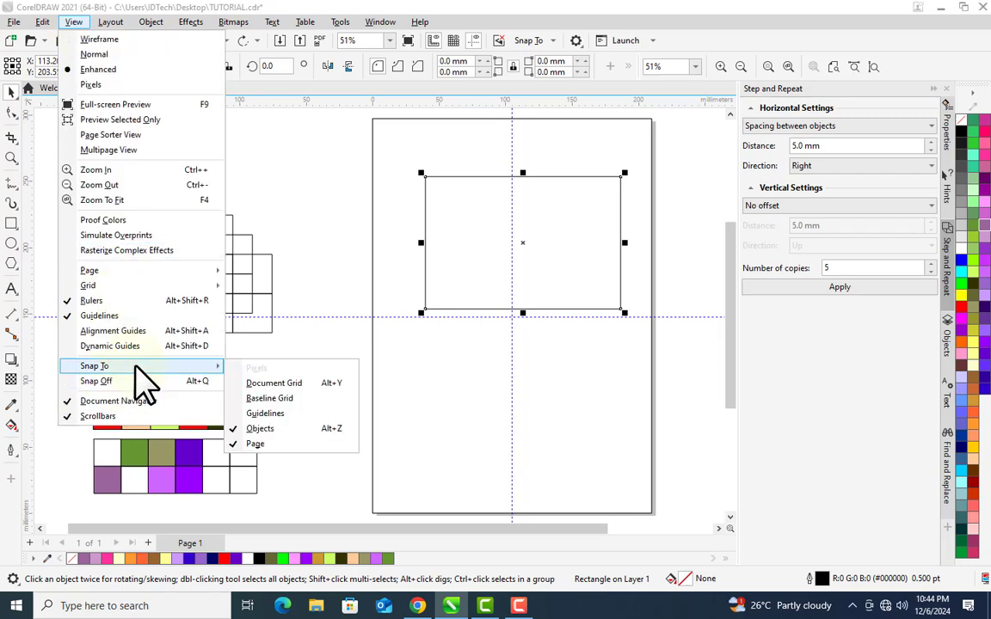
pyautogui.click(283, 414)
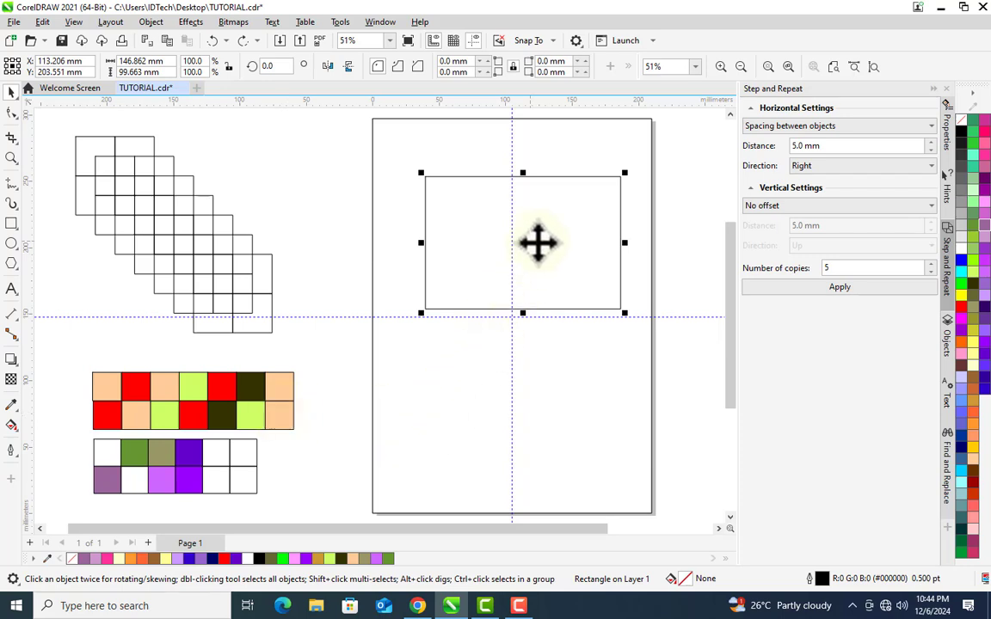
# Step: Move the rectangle so its lower edge snaps to the horizontal guideline, and inspect the alignment up close
pyautogui.moveTo(522, 245)
pyautogui.mouseDown()
pyautogui.moveTo(518, 255)
pyautogui.moveTo(524, 228)
pyautogui.mouseUp()
pyautogui.press('z')
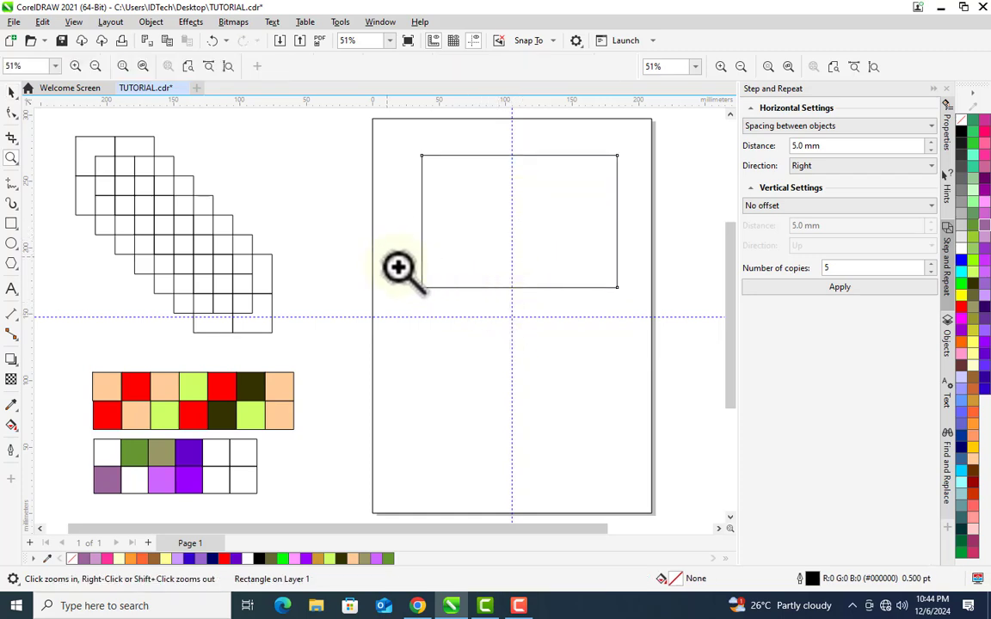
pyautogui.moveTo(398, 268); pyautogui.dragTo(652, 348)
pyautogui.press('space')
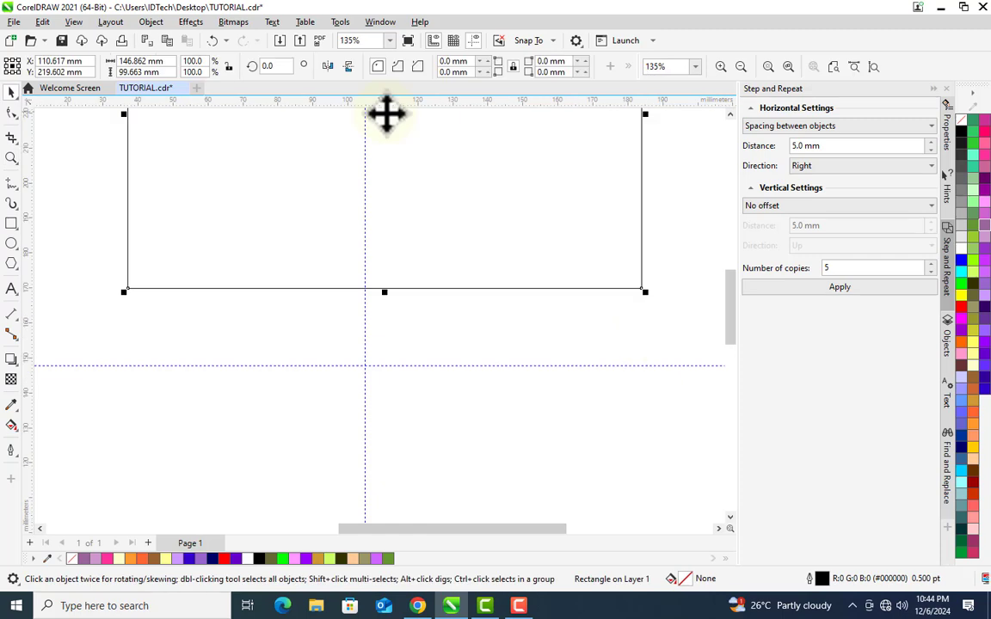
pyautogui.moveTo(386, 112); pyautogui.dragTo(394, 191)
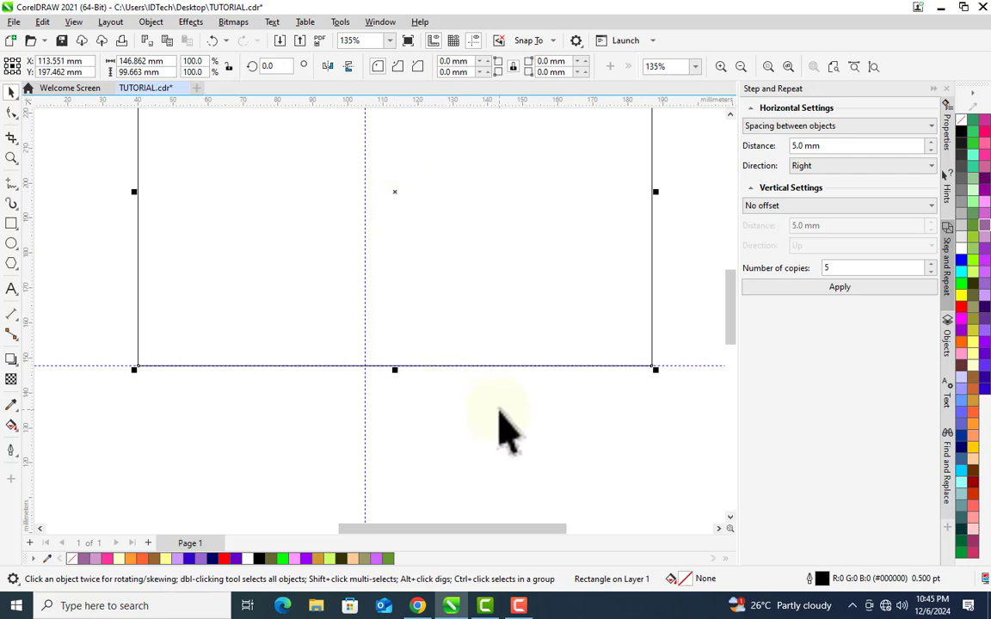
pyautogui.press('z')
pyautogui.moveTo(332, 344); pyautogui.dragTo(422, 382)
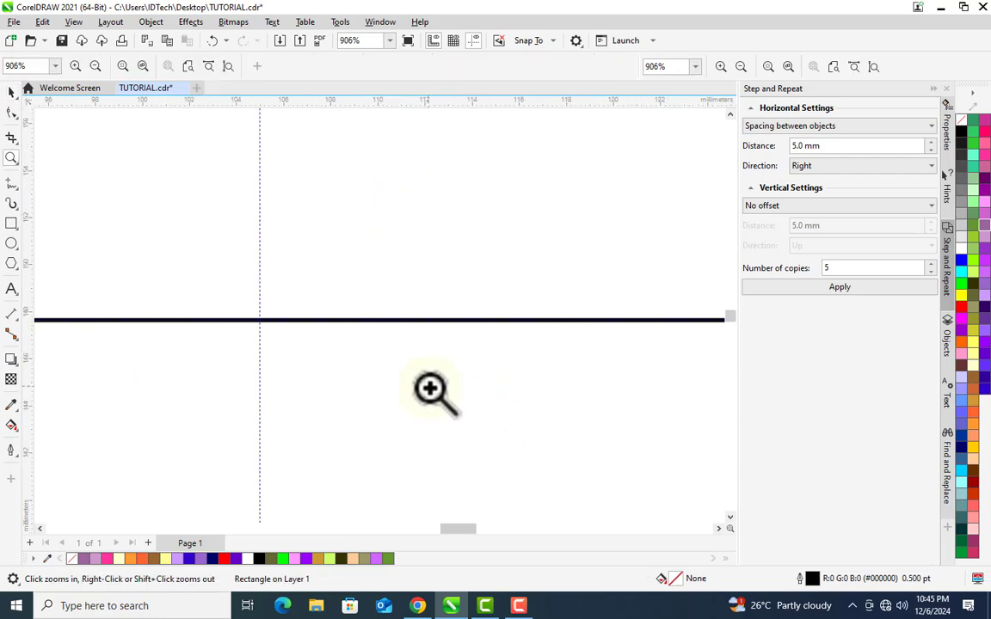
pyautogui.click(390, 40)
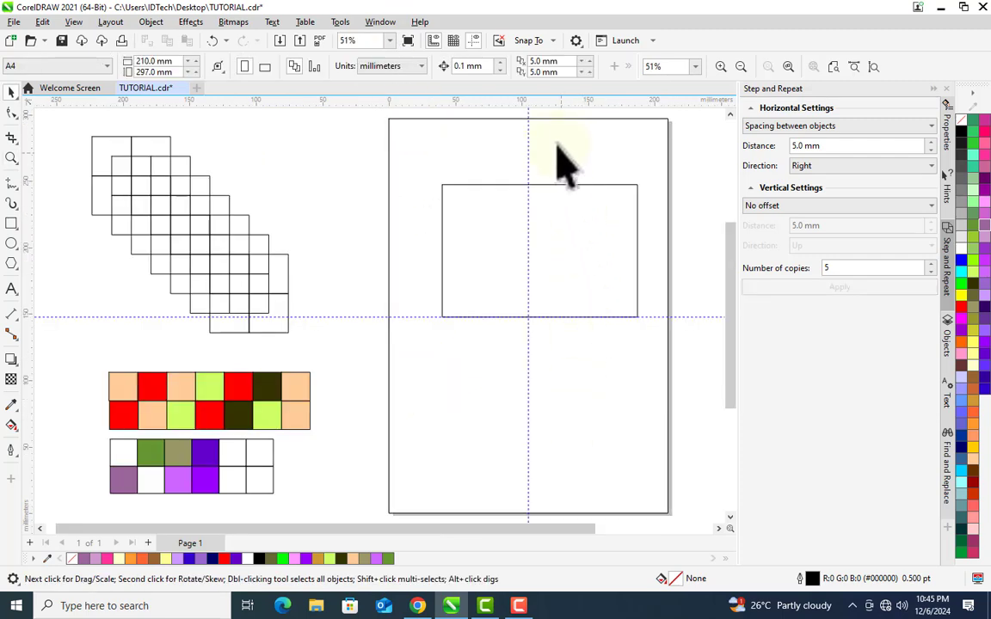
# Step: Add a second horizontal guideline at about 79.8 mm and move the rectangle down so its lower edge snaps to it
pyautogui.moveTo(557, 120); pyautogui.dragTo(590, 407)
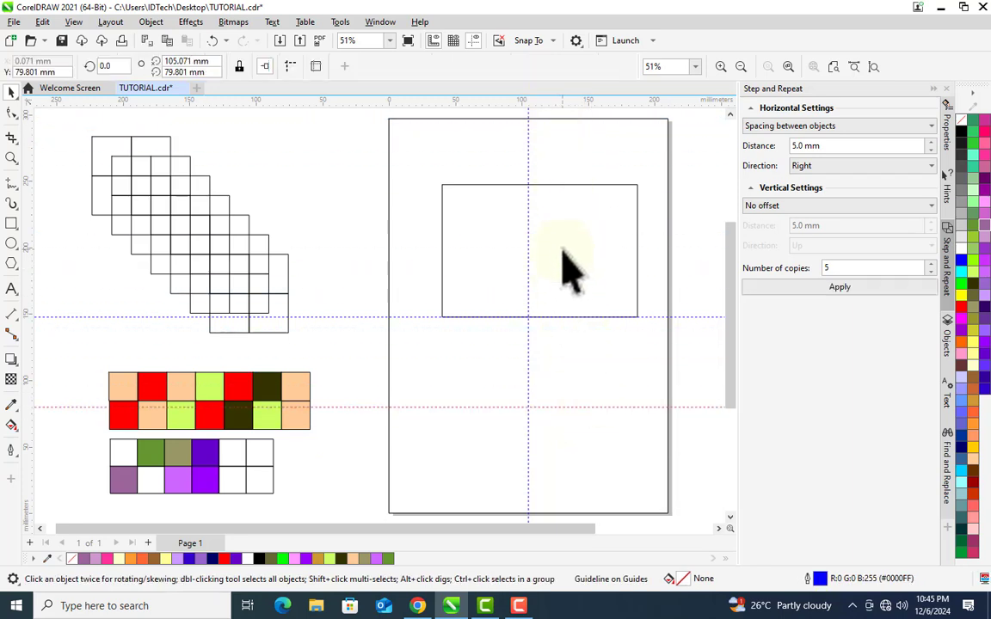
pyautogui.click(565, 244)
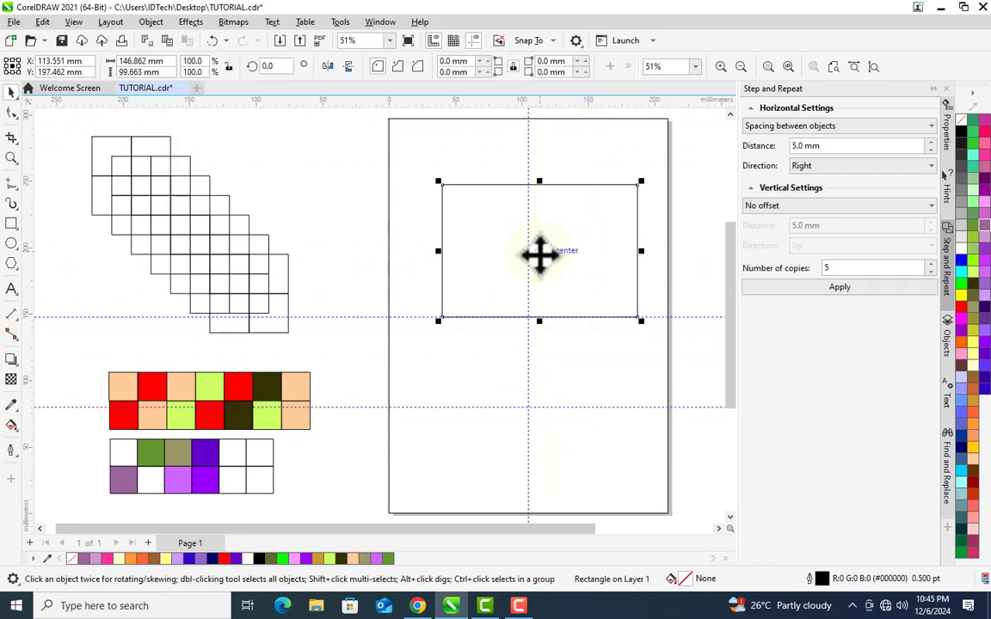
pyautogui.moveTo(538, 253); pyautogui.dragTo(537, 338)
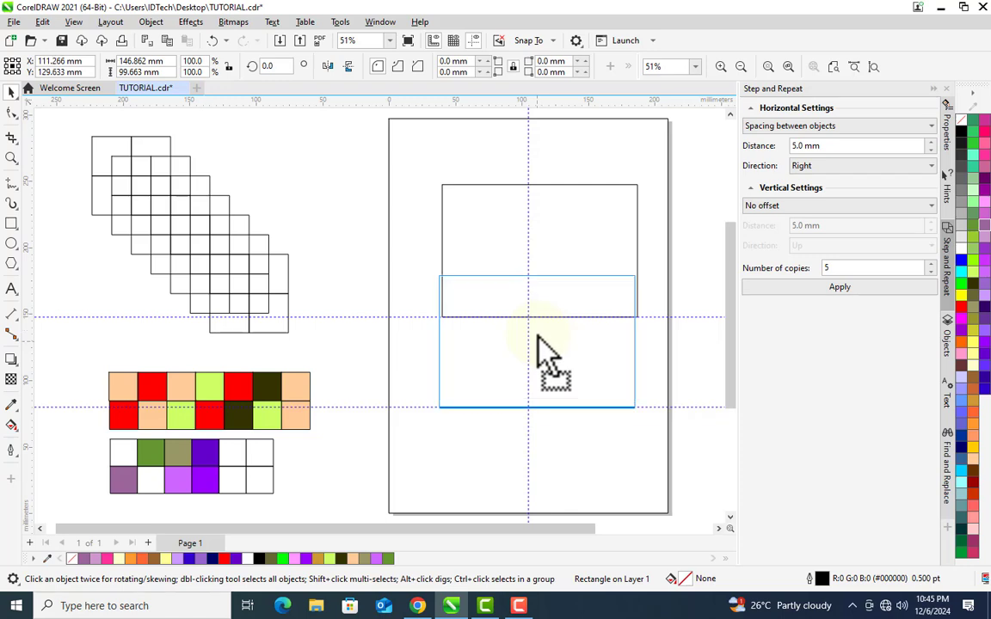
pyautogui.moveTo(537, 337); pyautogui.dragTo(538, 337)
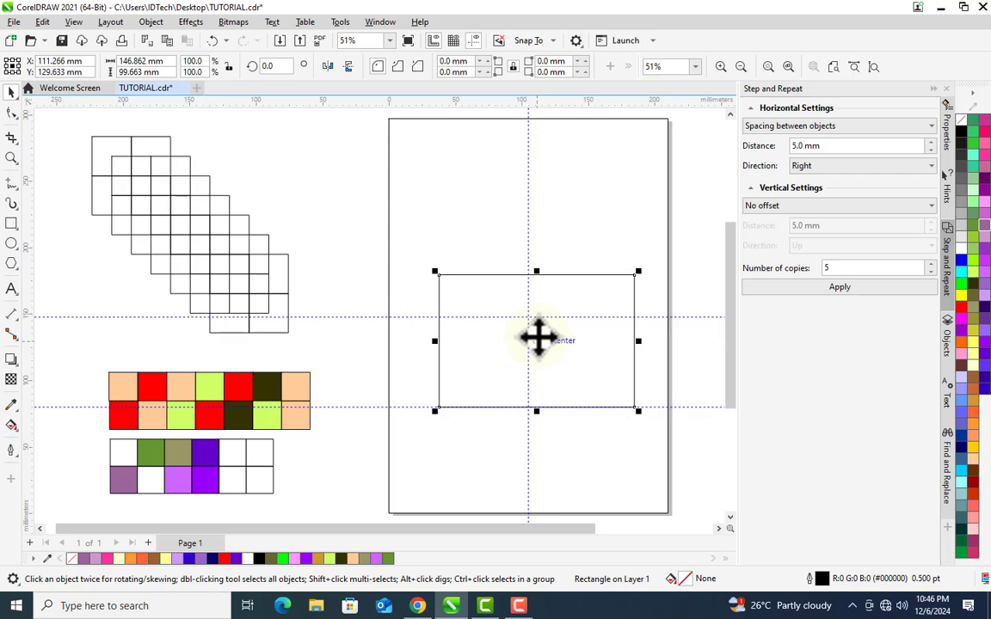
# Step: Display the baseline grid on the page
pyautogui.click(73, 22)
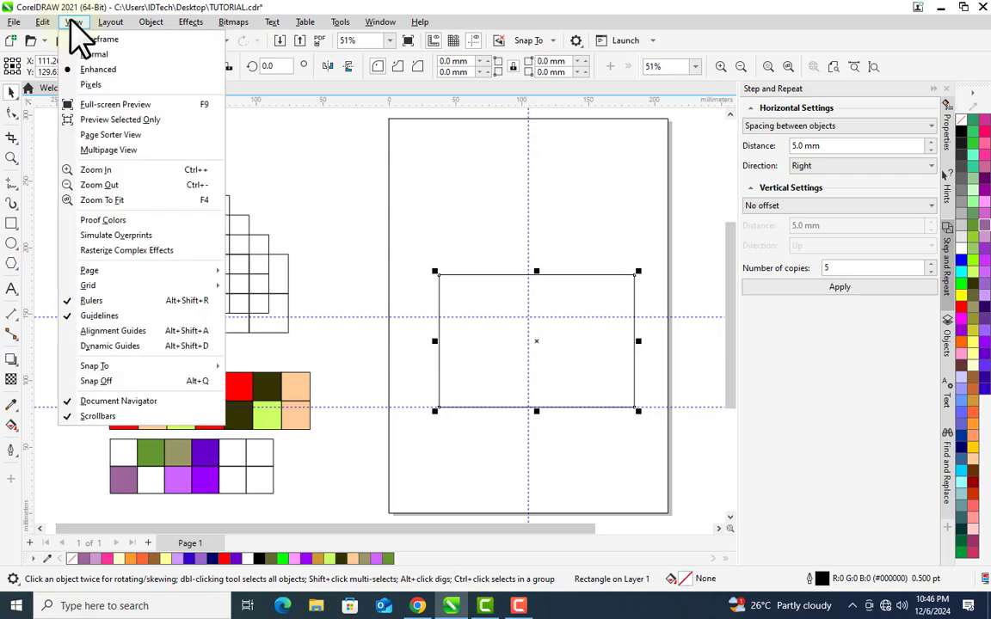
pyautogui.moveTo(172, 368)
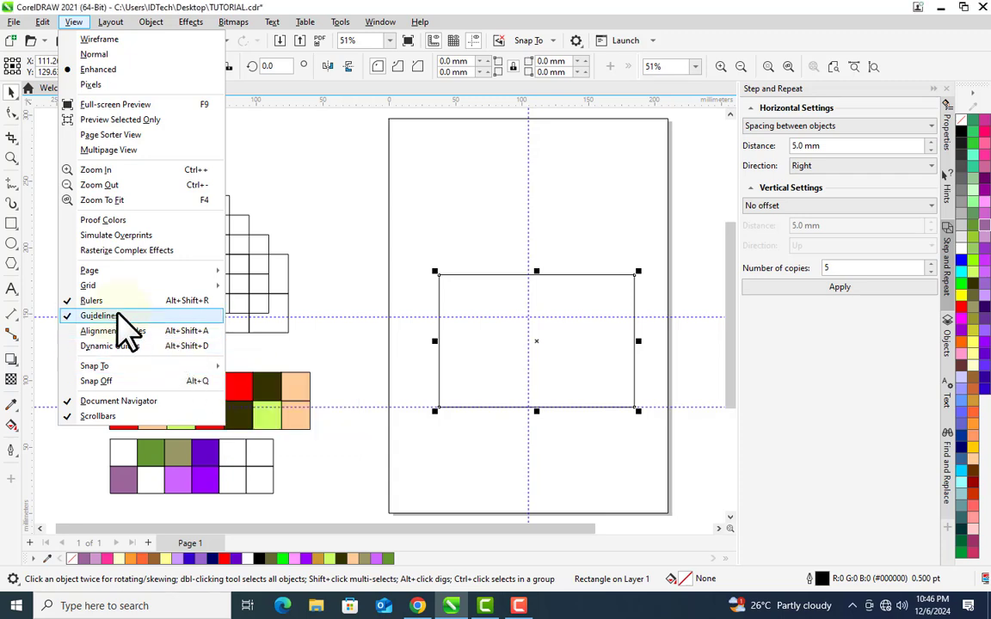
pyautogui.moveTo(141, 289)
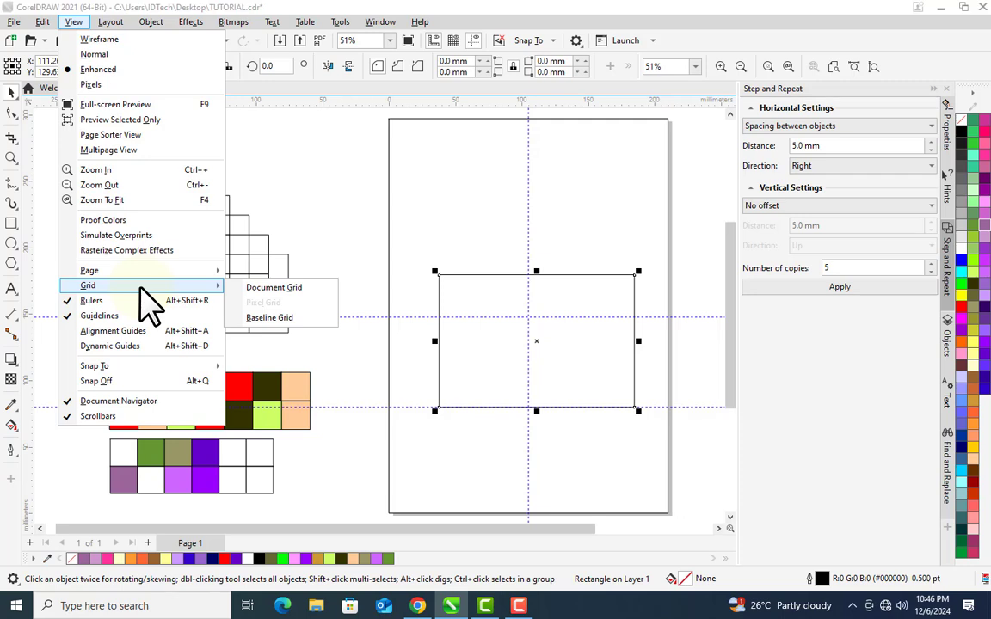
pyautogui.click(268, 318)
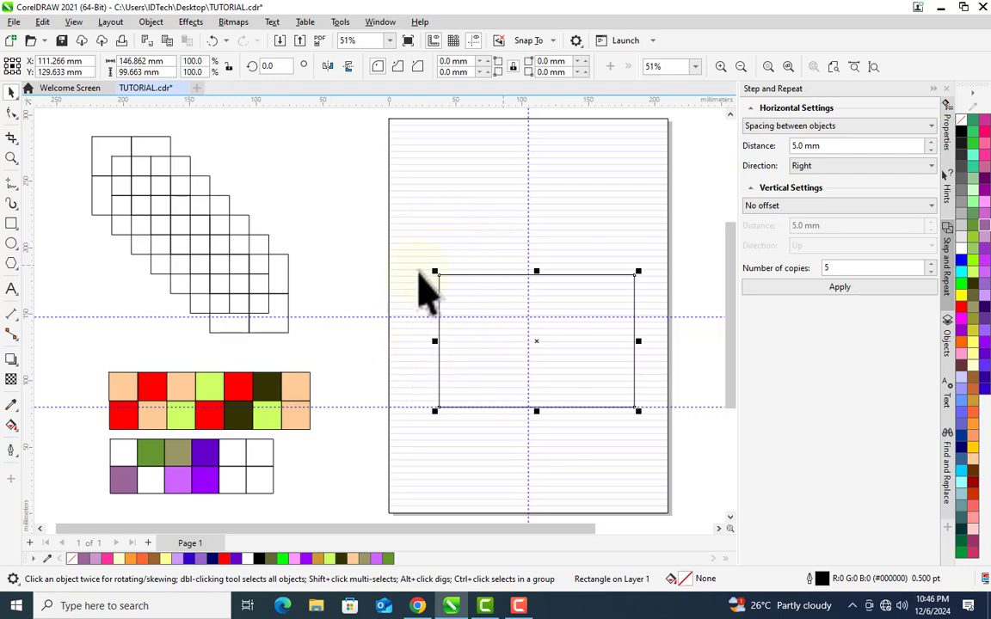
# Step: Scale the rectangle down to about 62 by 42 mm and place it across the vertical guideline, centred at about X 116, Y 227 mm
pyautogui.press('z')
pyautogui.moveTo(476, 243); pyautogui.dragTo(675, 294)
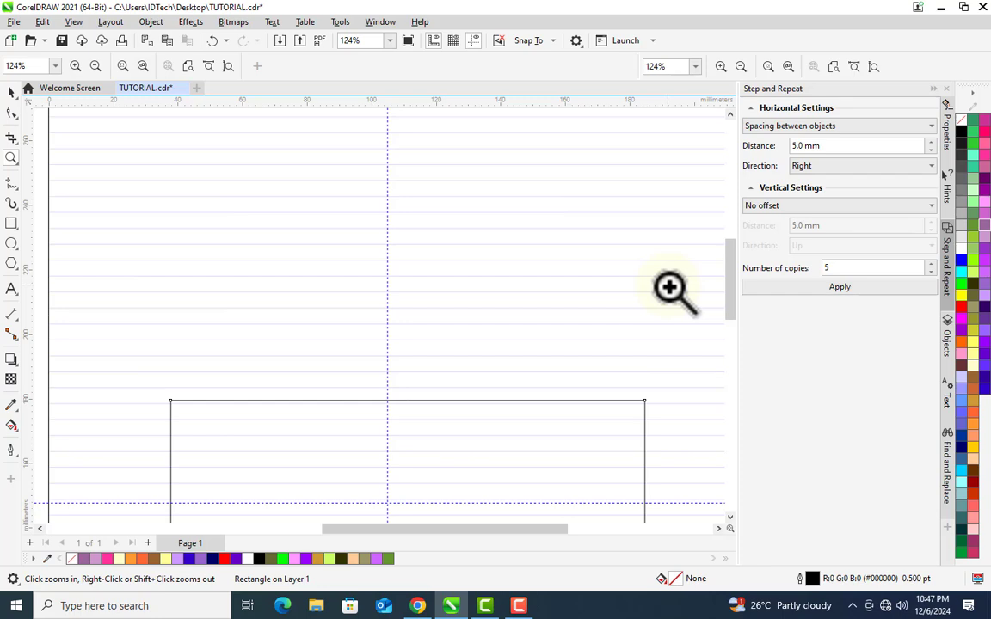
pyautogui.press('space')
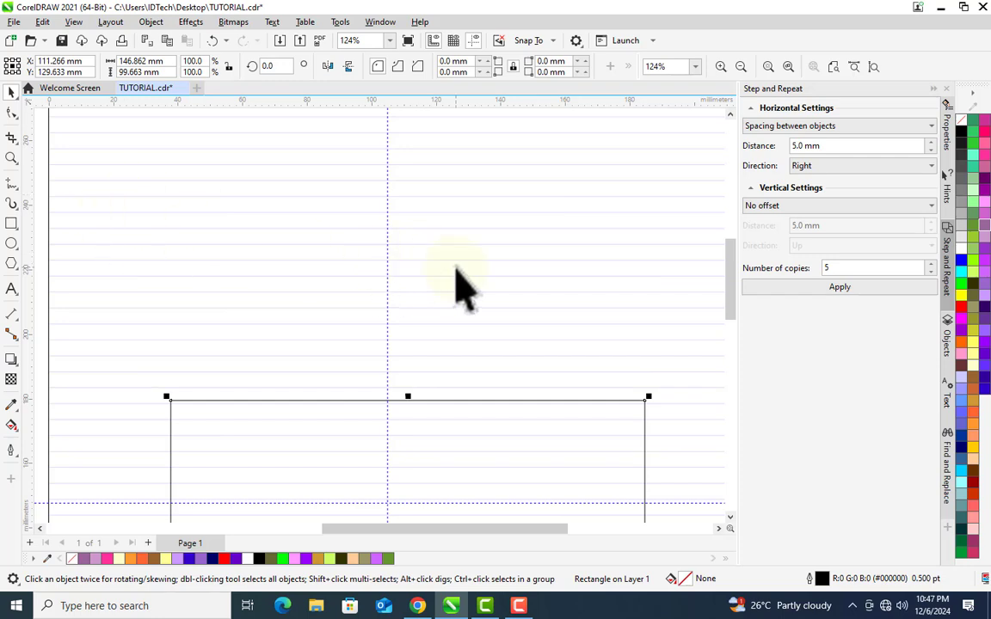
pyautogui.click(466, 434)
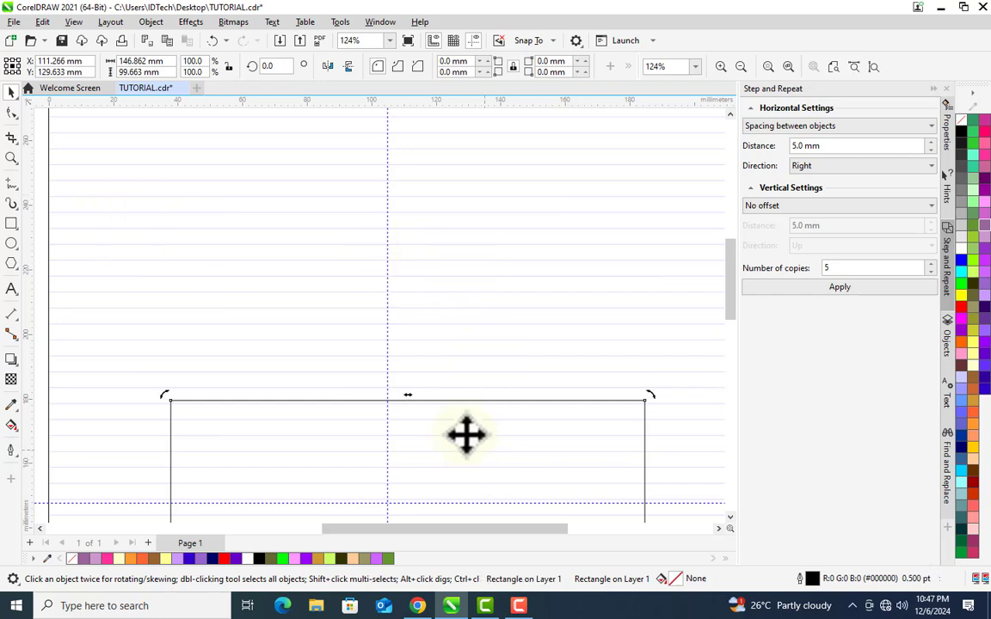
pyautogui.click(462, 414)
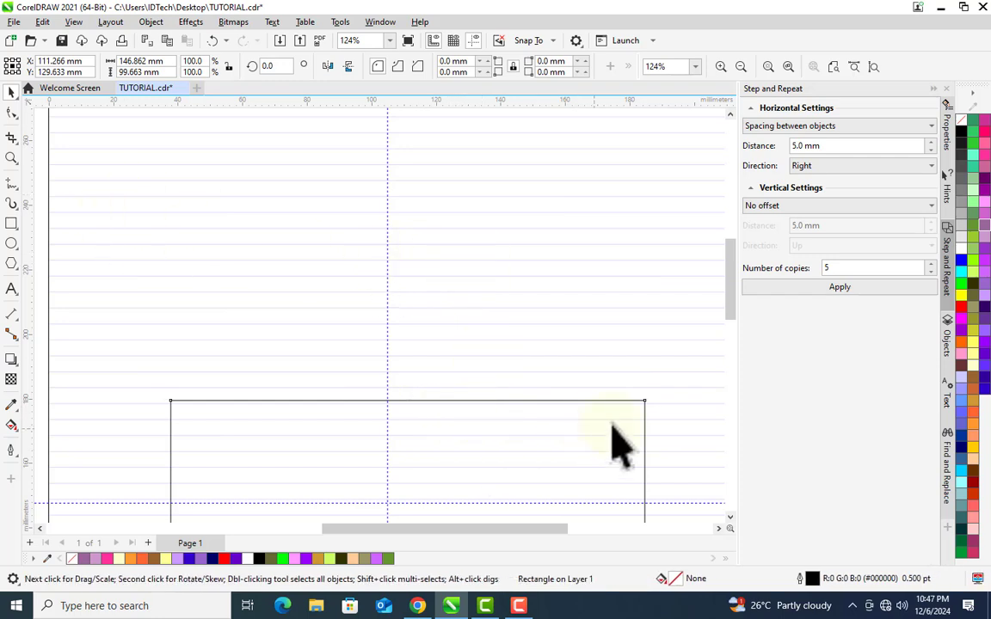
pyautogui.click(491, 417)
pyautogui.moveTo(479, 420); pyautogui.dragTo(394, 153)
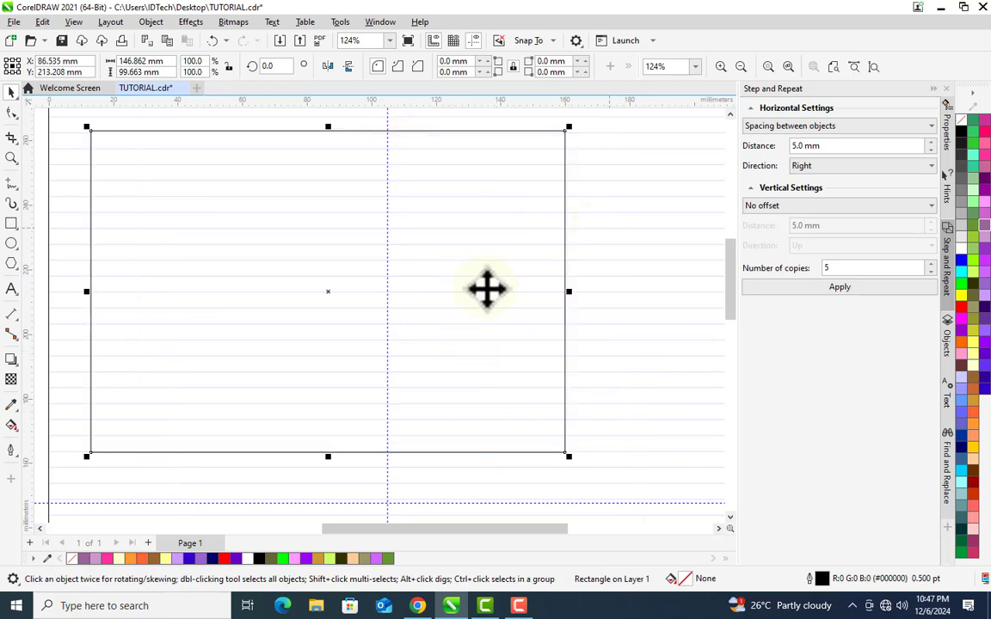
pyautogui.moveTo(569, 455); pyautogui.dragTo(294, 269)
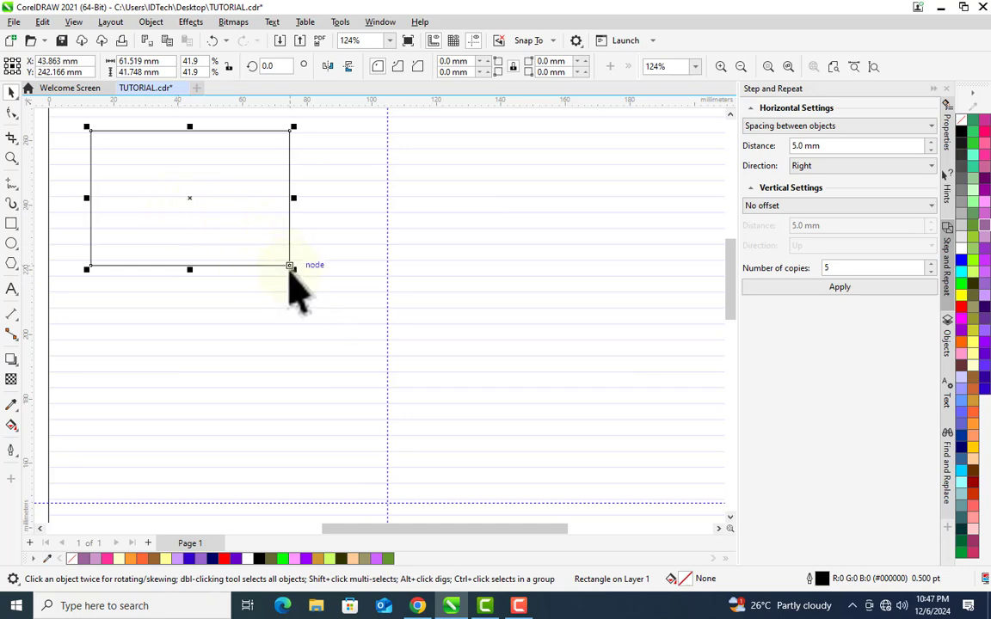
pyautogui.moveTo(290, 267); pyautogui.dragTo(526, 316)
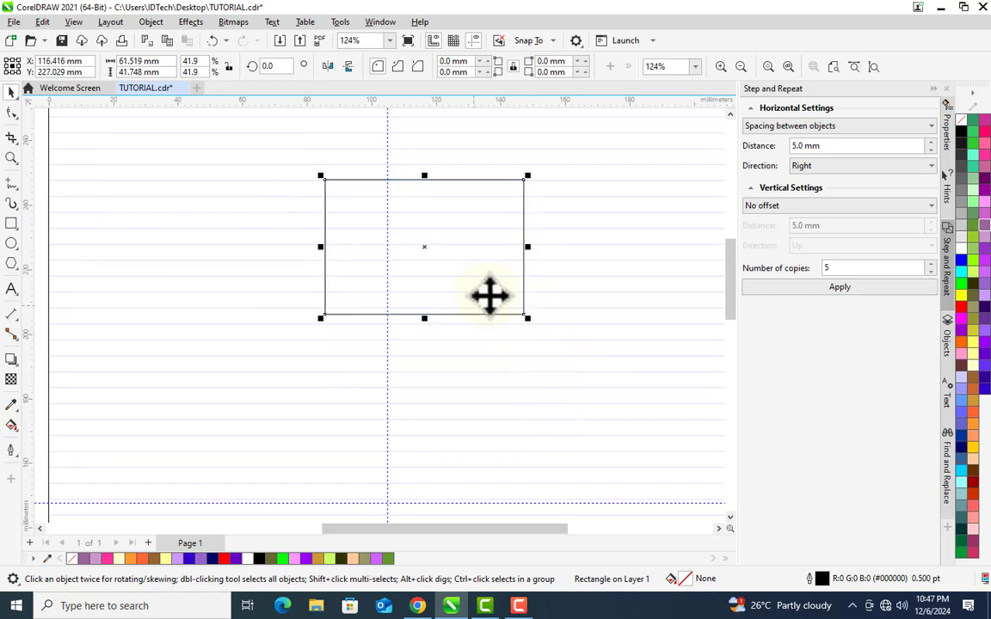
# Step: Turn on snapping to the baseline grid
pyautogui.click(72, 23)
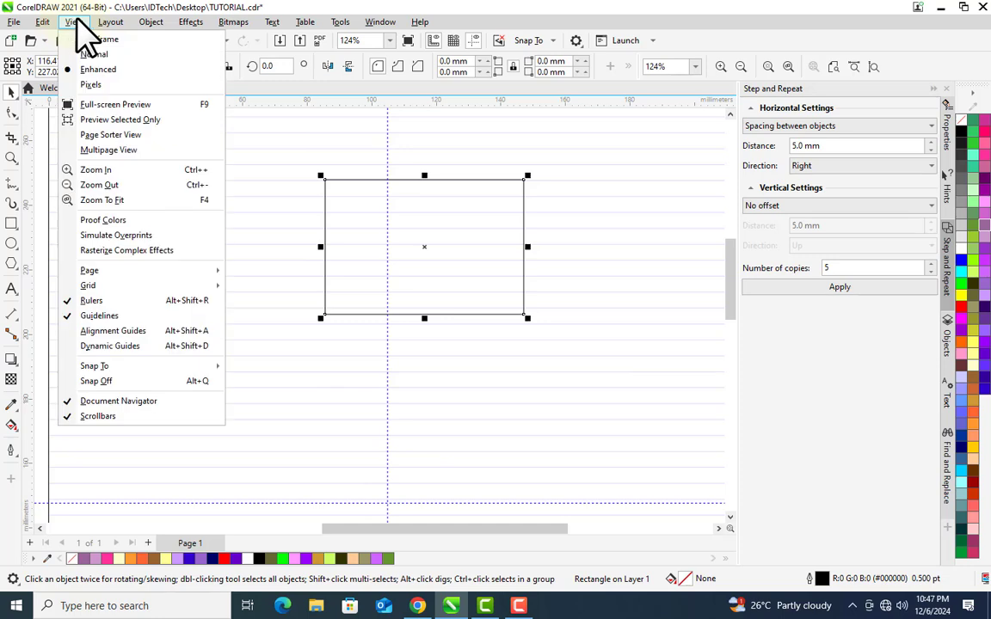
pyautogui.moveTo(170, 369)
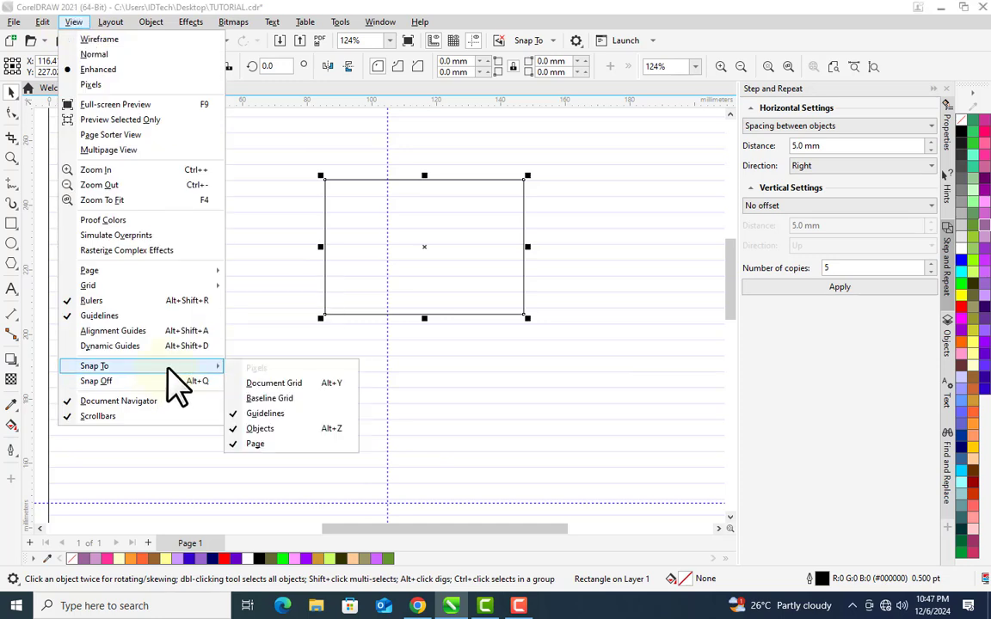
pyautogui.moveTo(157, 290)
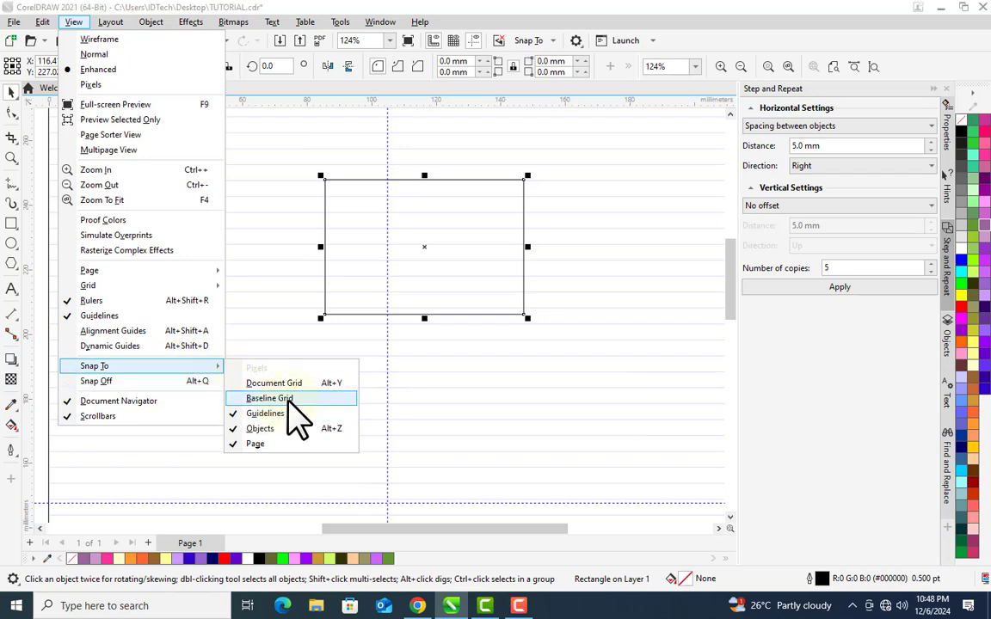
pyautogui.click(290, 400)
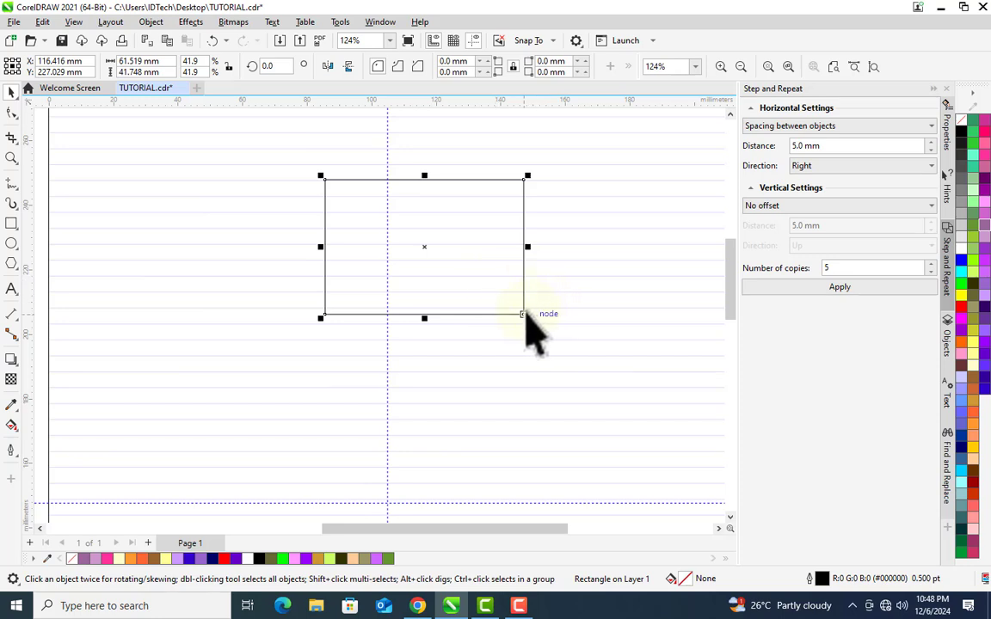
# Step: Move the rectangle down by its lower-right corner so its lower edge snaps to a baseline grid line, centred at about Y 204 mm
pyautogui.moveTo(524, 313); pyautogui.dragTo(527, 340)
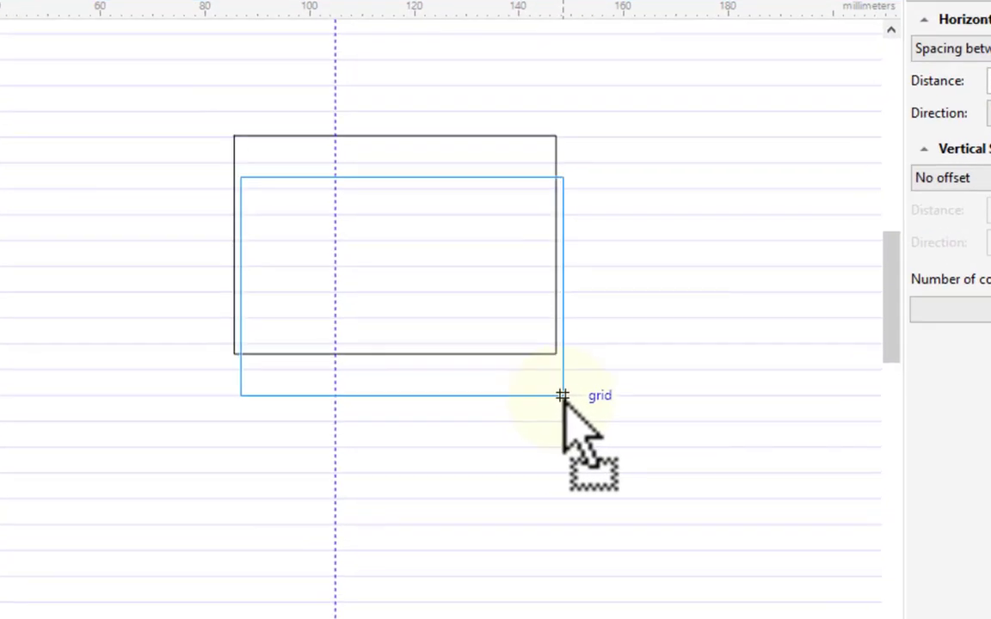
pyautogui.moveTo(562, 395); pyautogui.dragTo(576, 473)
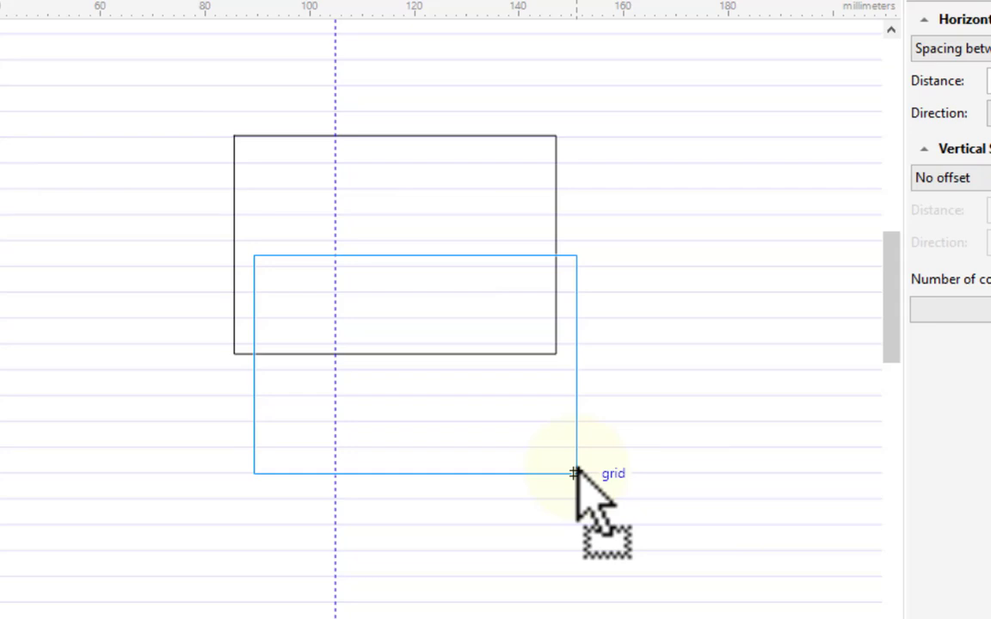
pyautogui.moveTo(575, 473); pyautogui.dragTo(576, 473)
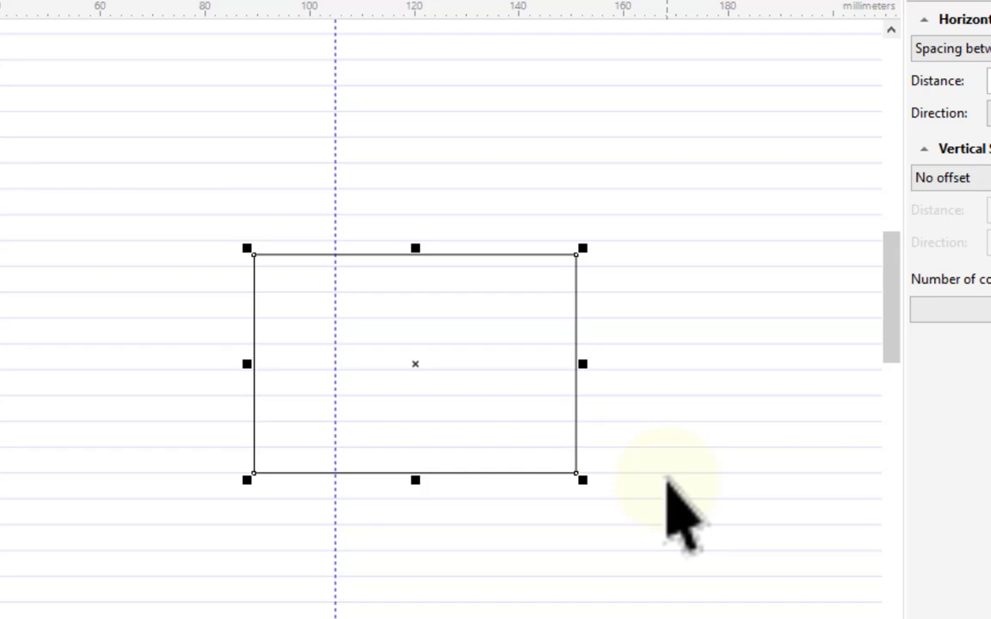
# Step: Turn off snapping to the baseline grid and hide the baseline grid
pyautogui.click(74, 22)
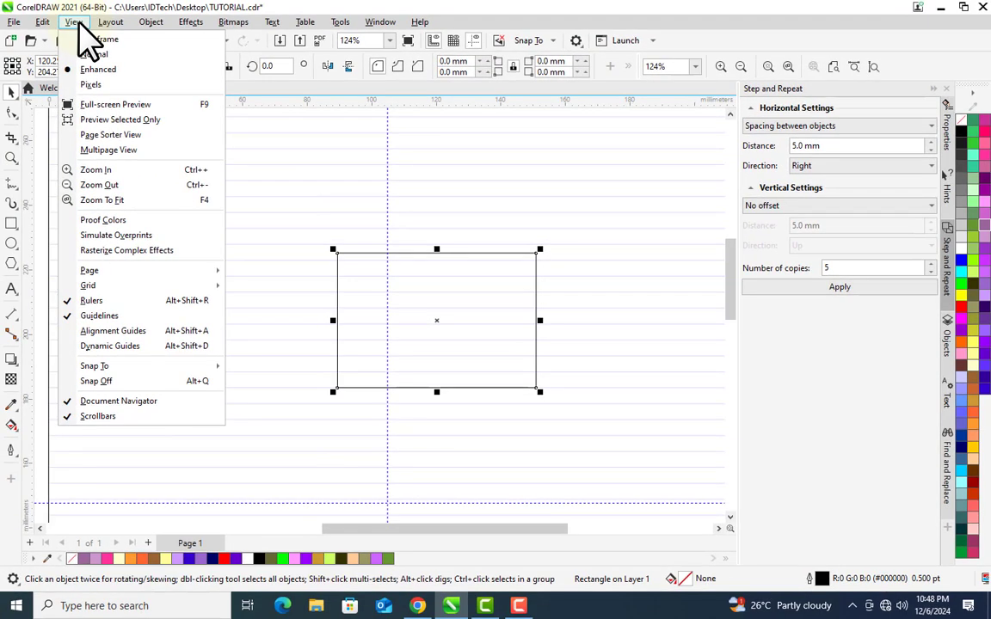
pyautogui.moveTo(133, 370)
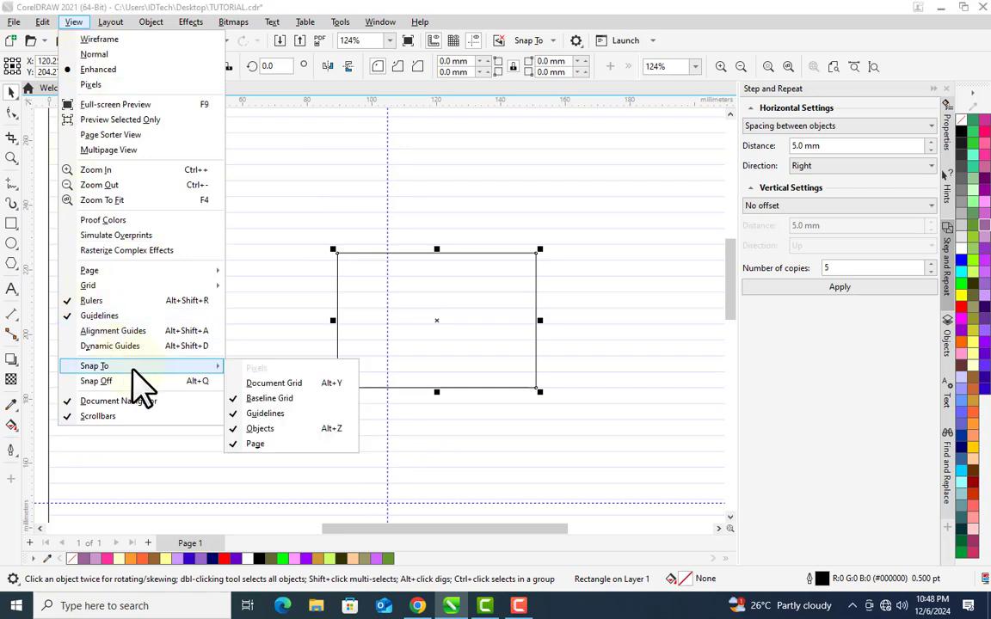
pyautogui.click(281, 399)
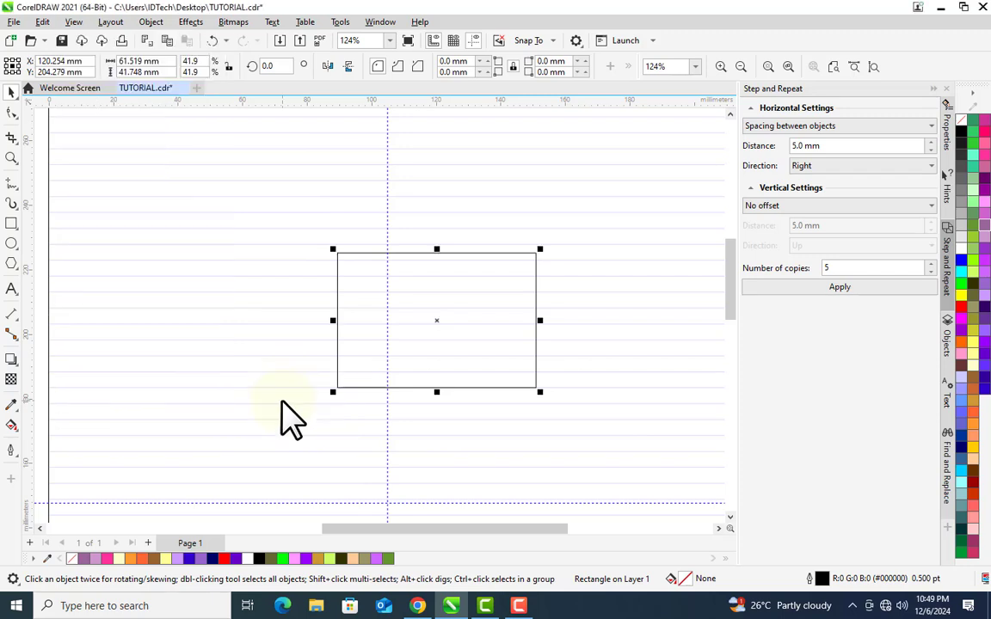
pyautogui.click(74, 21)
pyautogui.moveTo(151, 285)
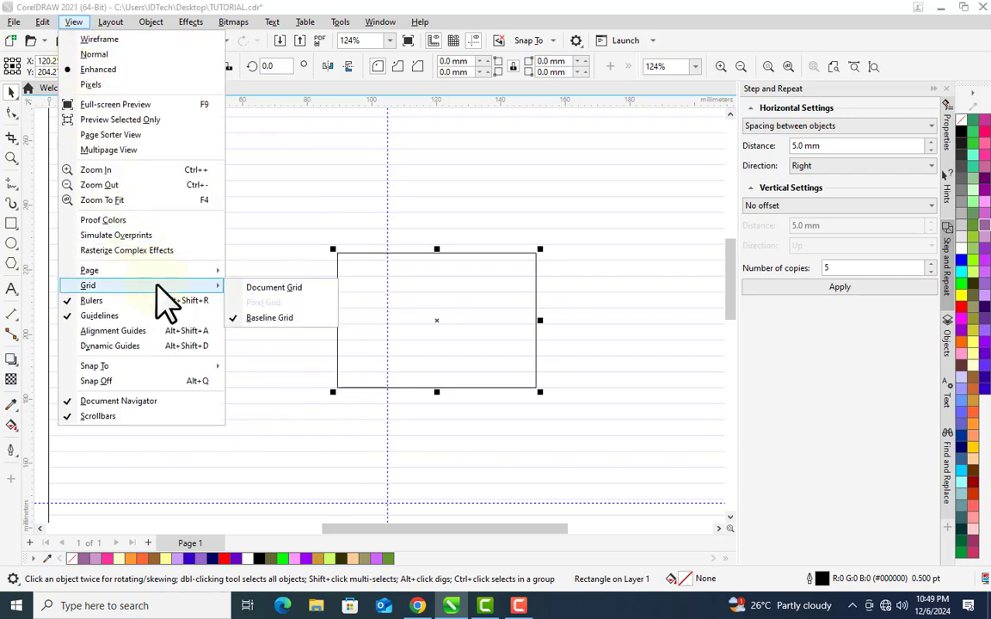
pyautogui.click(284, 319)
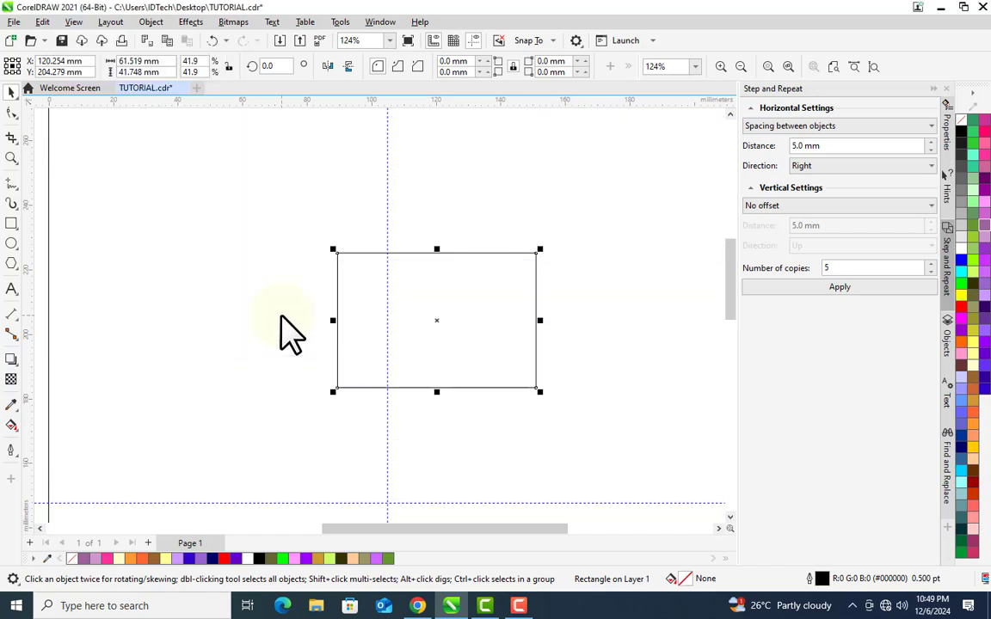
# Step: Display the document grid
pyautogui.click(75, 21)
pyautogui.moveTo(155, 366)
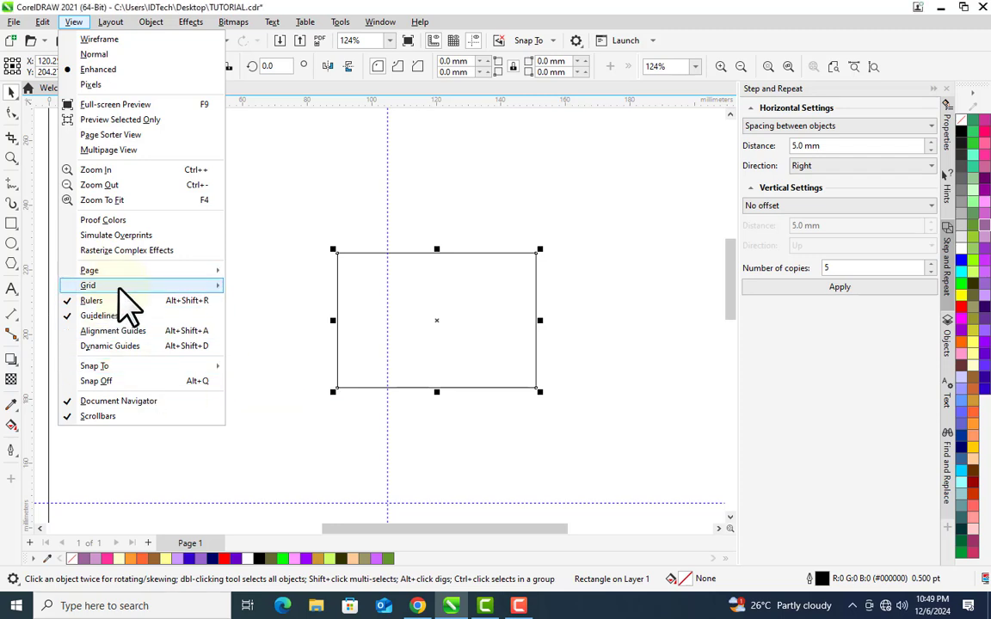
pyautogui.moveTo(142, 287)
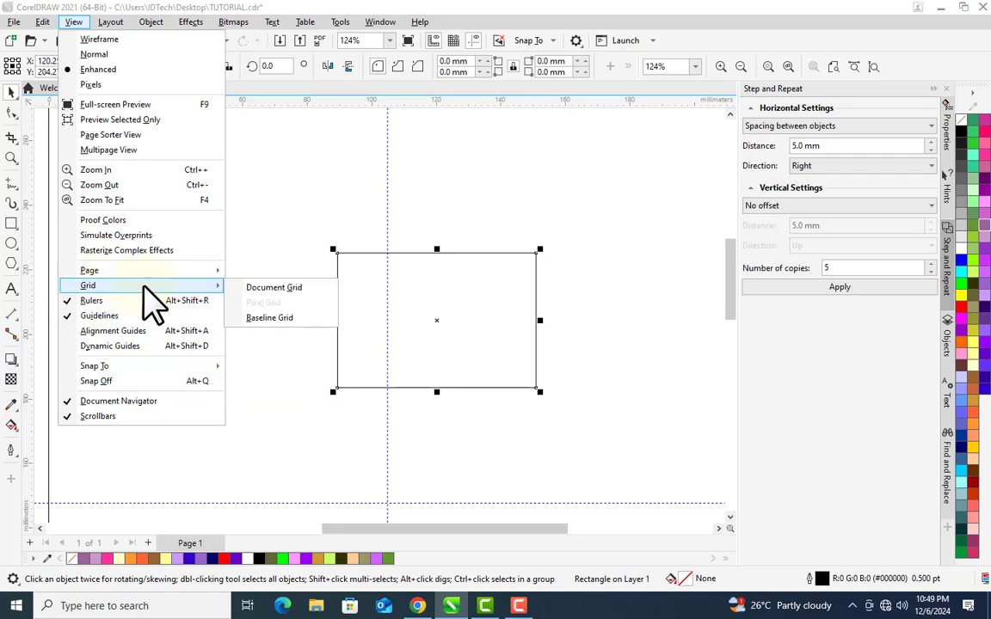
pyautogui.click(277, 289)
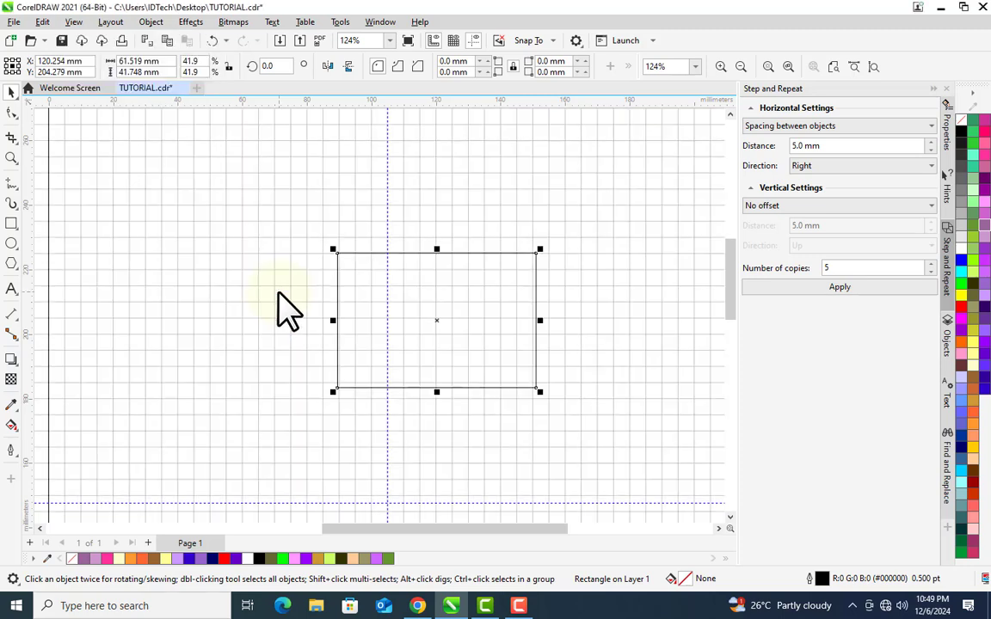
# Step: Scale the rectangle down to about 36 by 24 mm and move it to about X 120, Y 218 mm across the vertical guideline
pyautogui.click(389, 40)
pyautogui.click(361, 76)
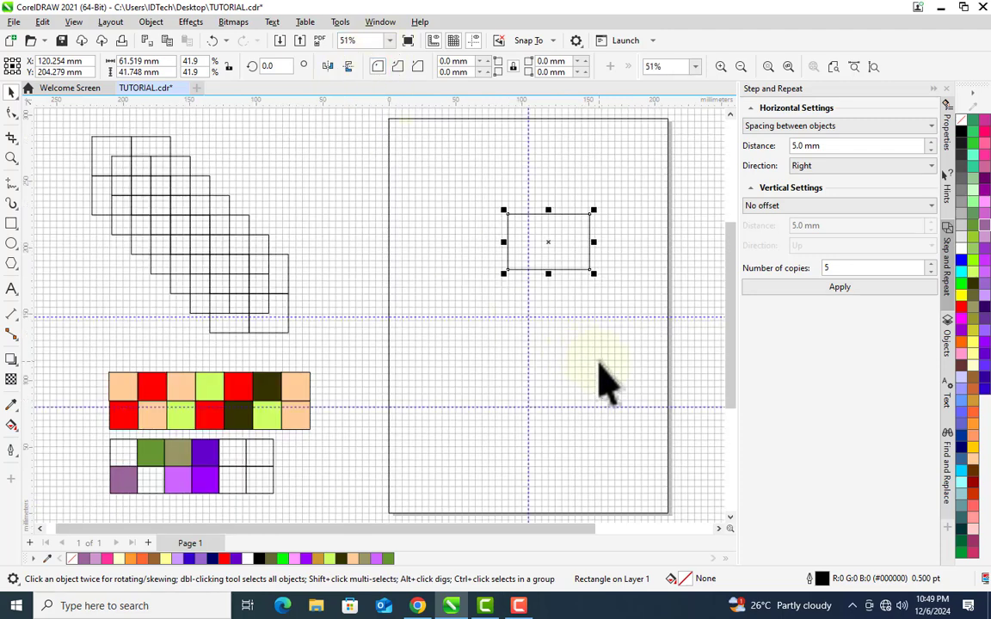
pyautogui.press('z')
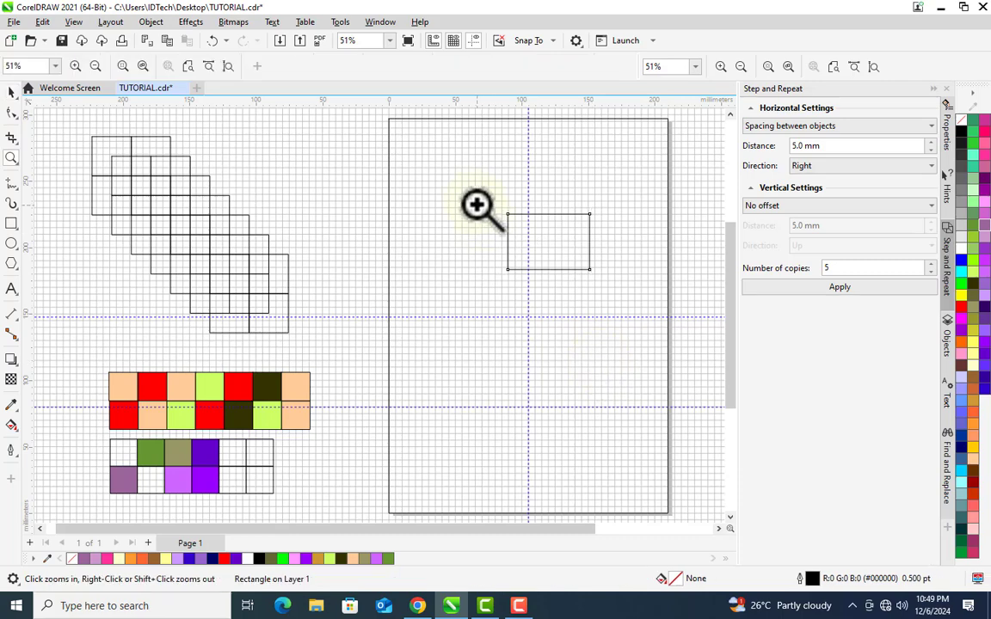
pyautogui.moveTo(476, 205); pyautogui.dragTo(650, 283)
pyautogui.moveTo(479, 354); pyautogui.dragTo(347, 267)
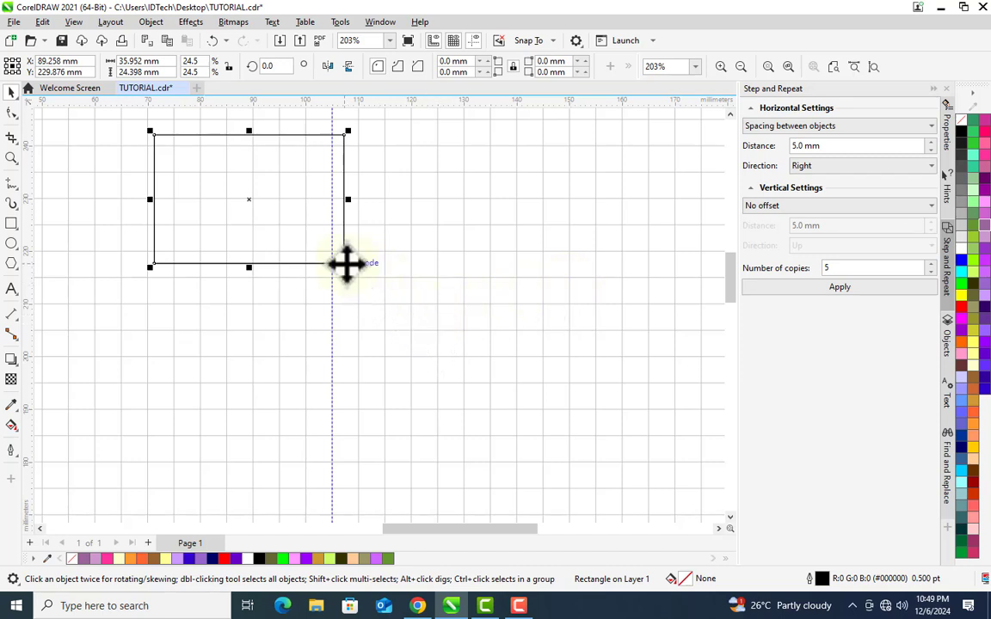
pyautogui.moveTo(346, 264); pyautogui.dragTo(508, 328)
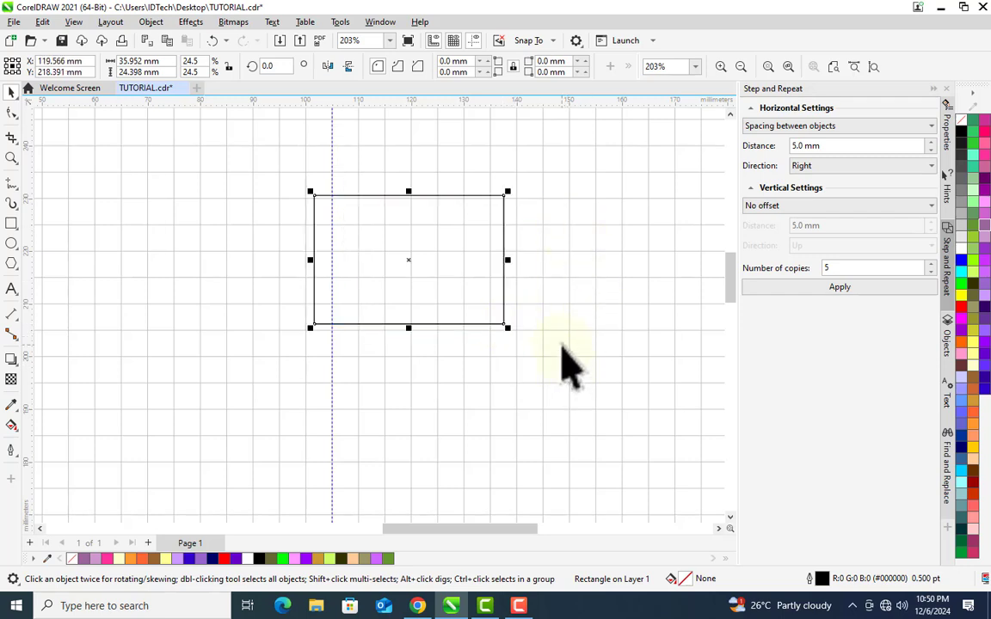
# Step: Turn on snapping to the document grid and move the rectangle so its centre snaps to X 120 mm, Y 225 mm
pyautogui.click(76, 22)
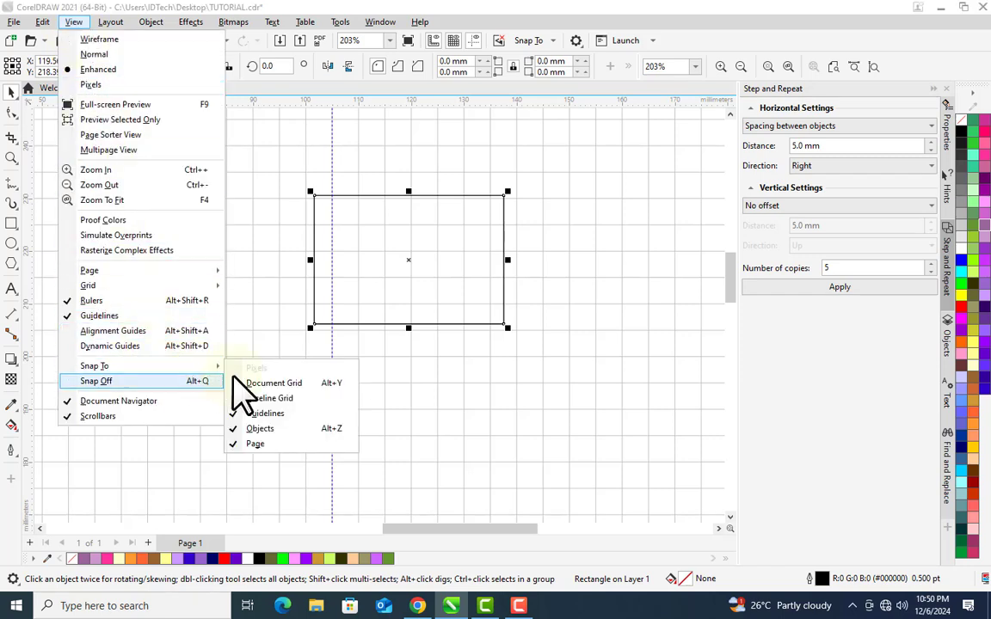
pyautogui.click(281, 383)
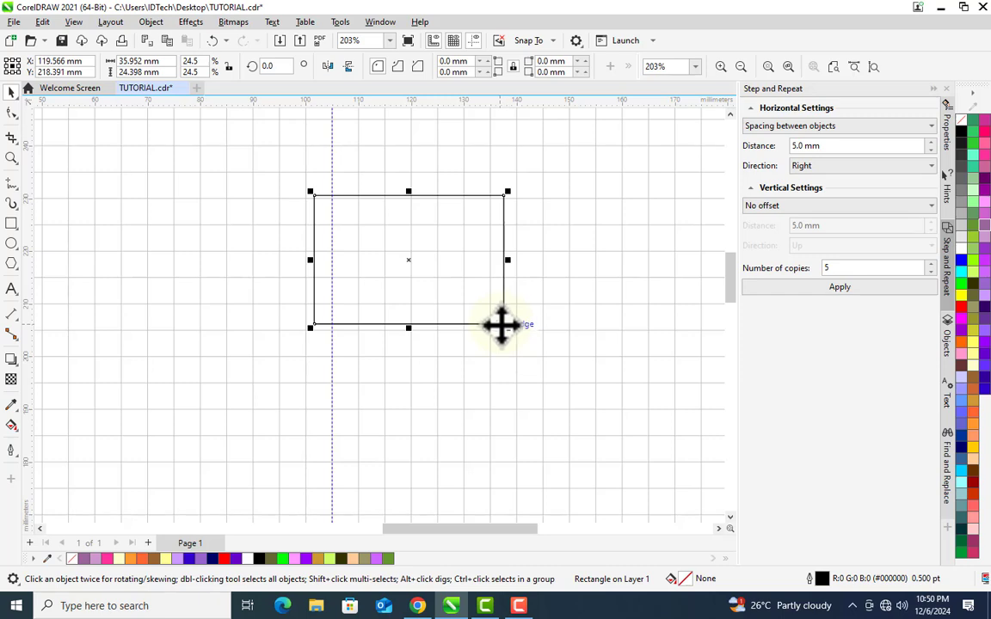
pyautogui.moveTo(502, 325); pyautogui.dragTo(539, 383)
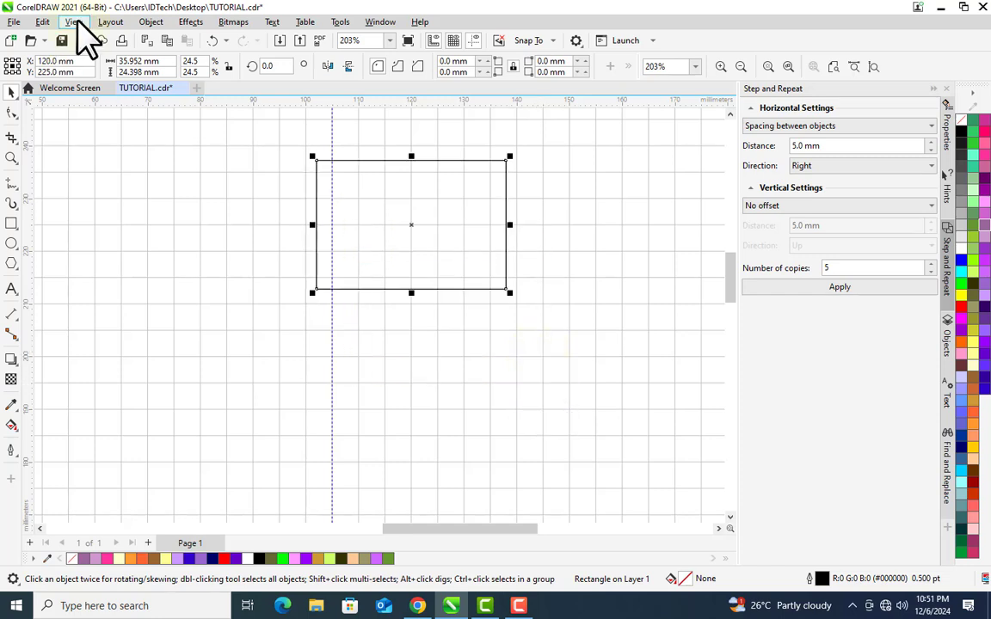
# Step: Turn off snapping to the document grid and hide the document grid
pyautogui.click(74, 21)
pyautogui.moveTo(191, 371)
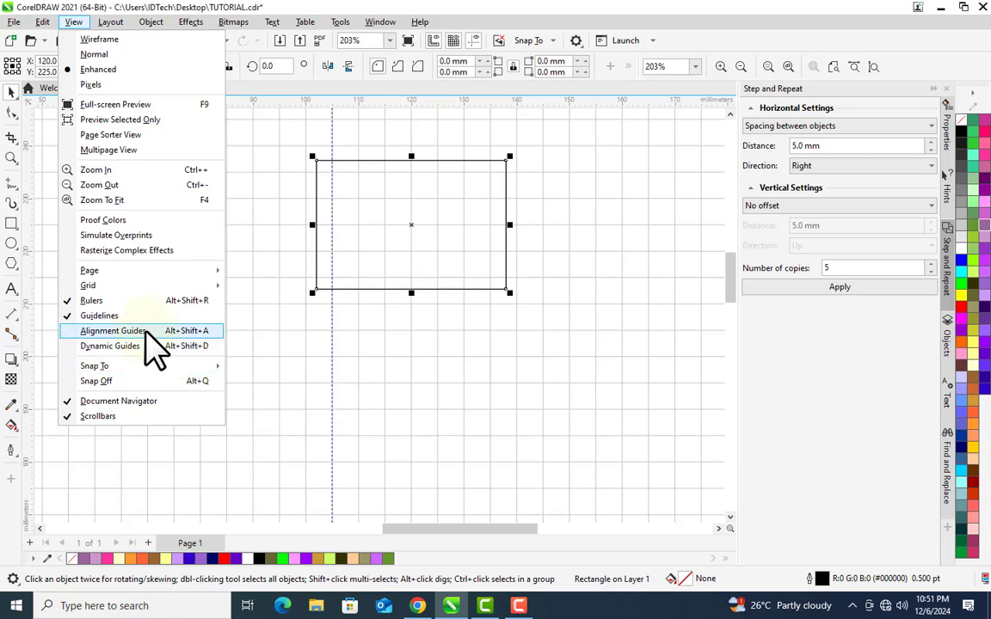
pyautogui.moveTo(162, 365)
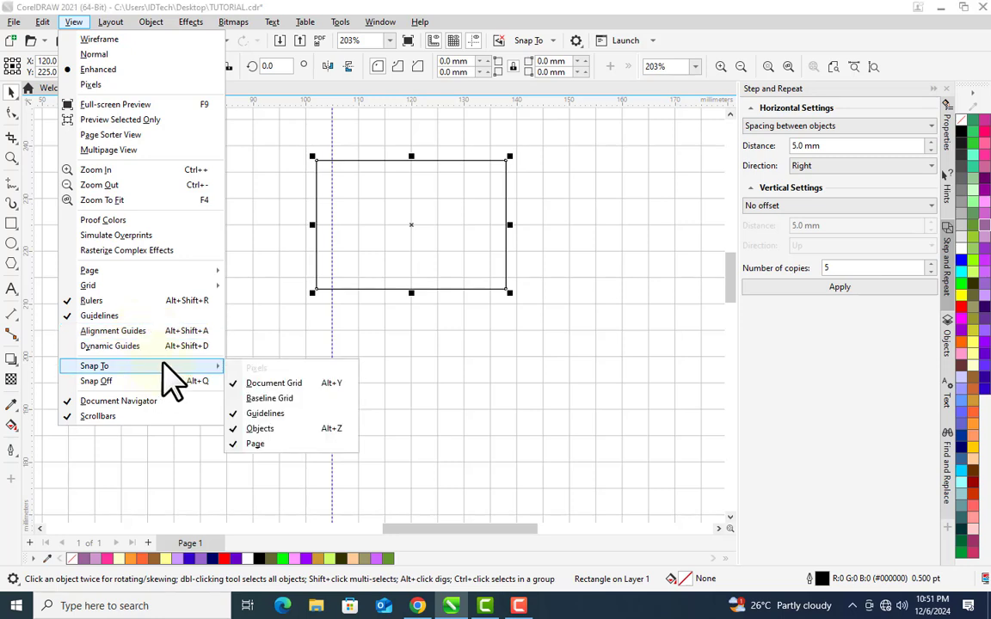
pyautogui.click(273, 383)
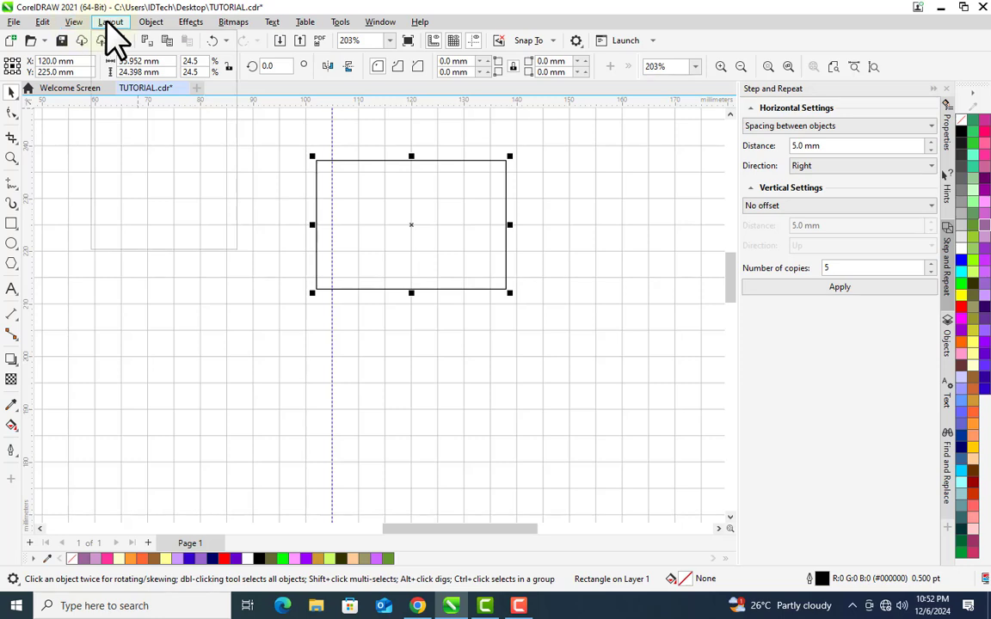
pyautogui.click(76, 23)
pyautogui.click(75, 23)
pyautogui.click(76, 24)
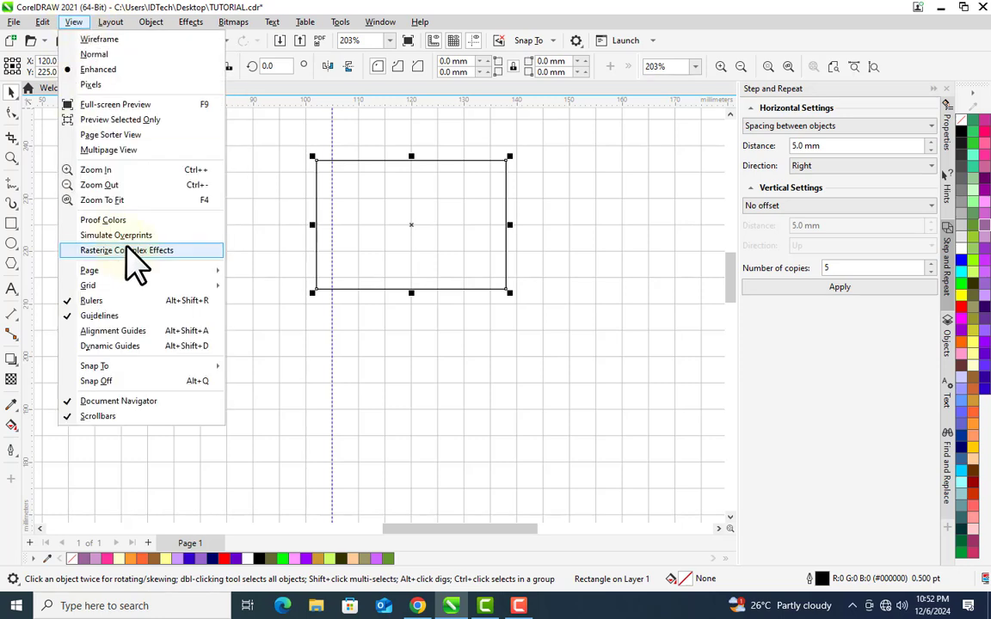
pyautogui.moveTo(169, 285)
pyautogui.click(271, 287)
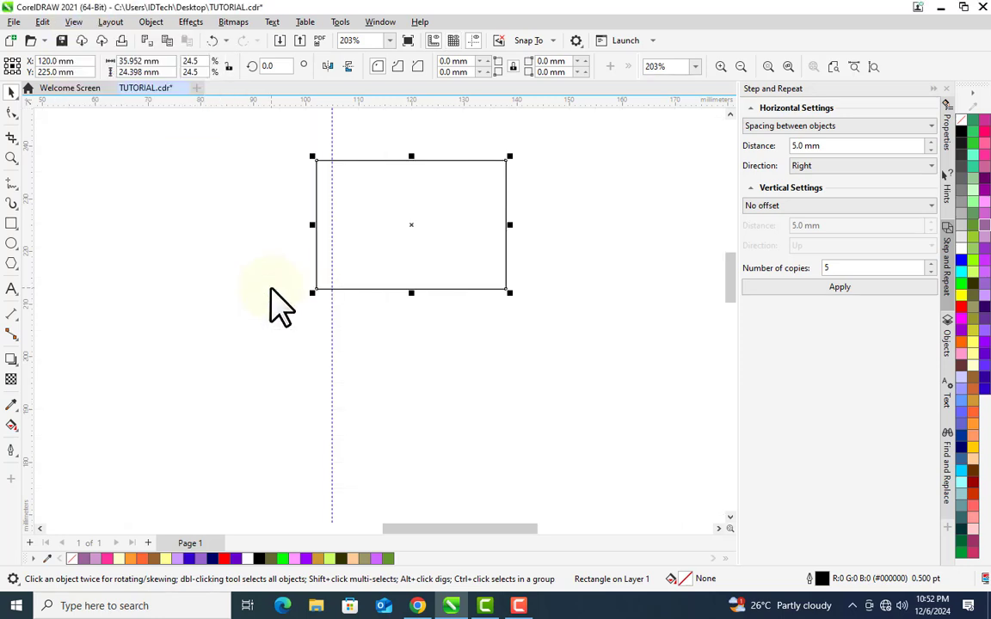
# Step: Turn off snapping to guidelines, objects and the page
pyautogui.click(74, 23)
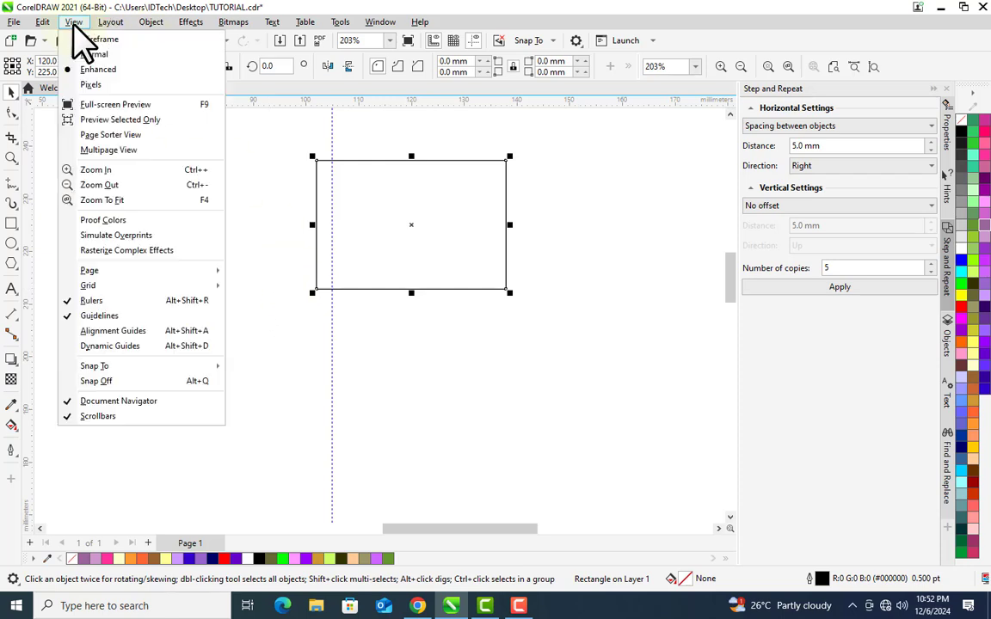
pyautogui.moveTo(176, 367)
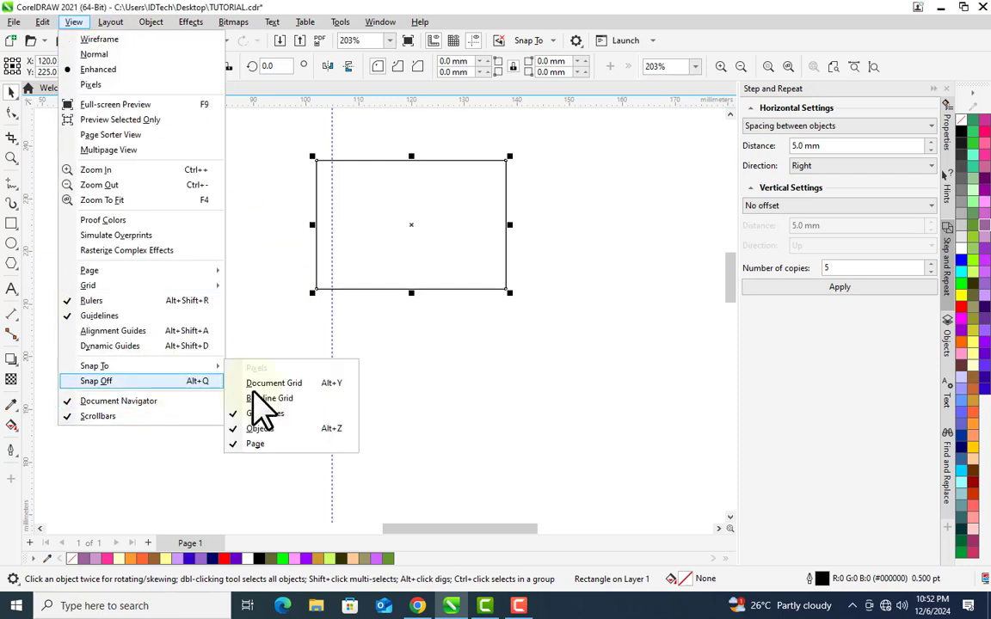
pyautogui.click(274, 414)
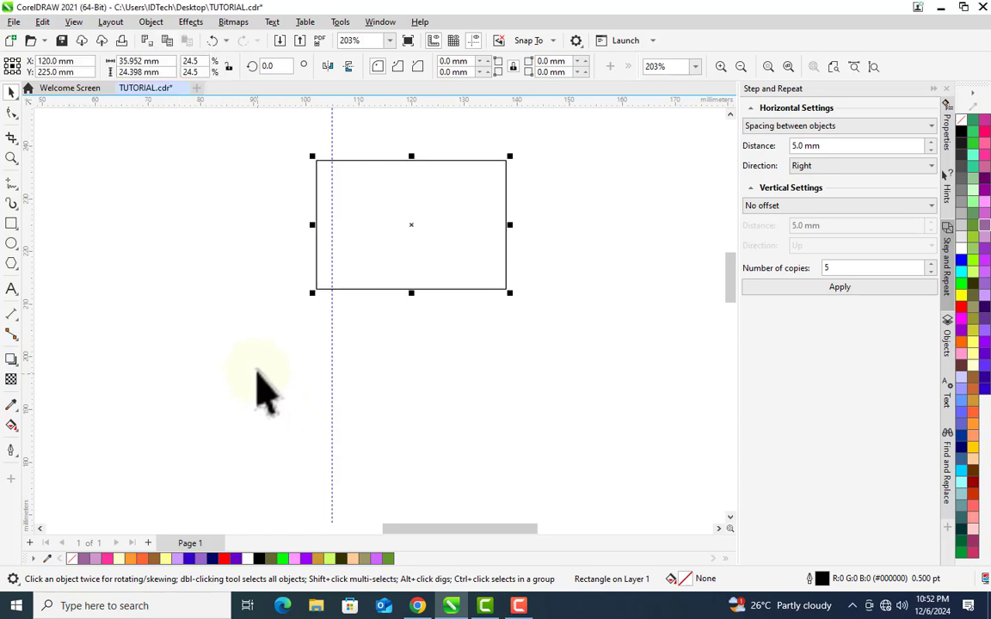
pyautogui.click(78, 24)
pyautogui.moveTo(180, 366)
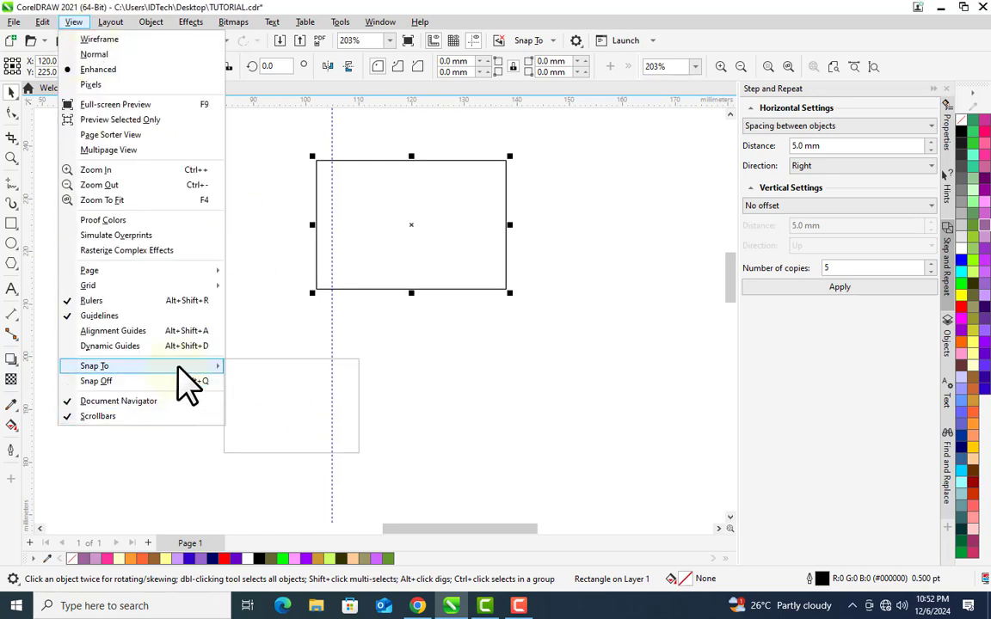
pyautogui.click(251, 427)
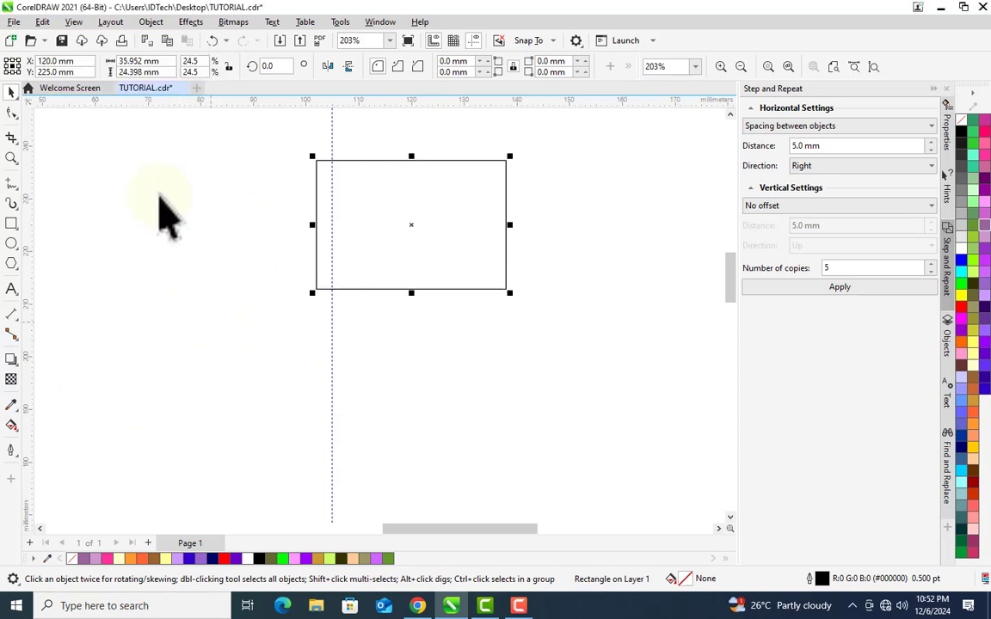
pyautogui.click(76, 23)
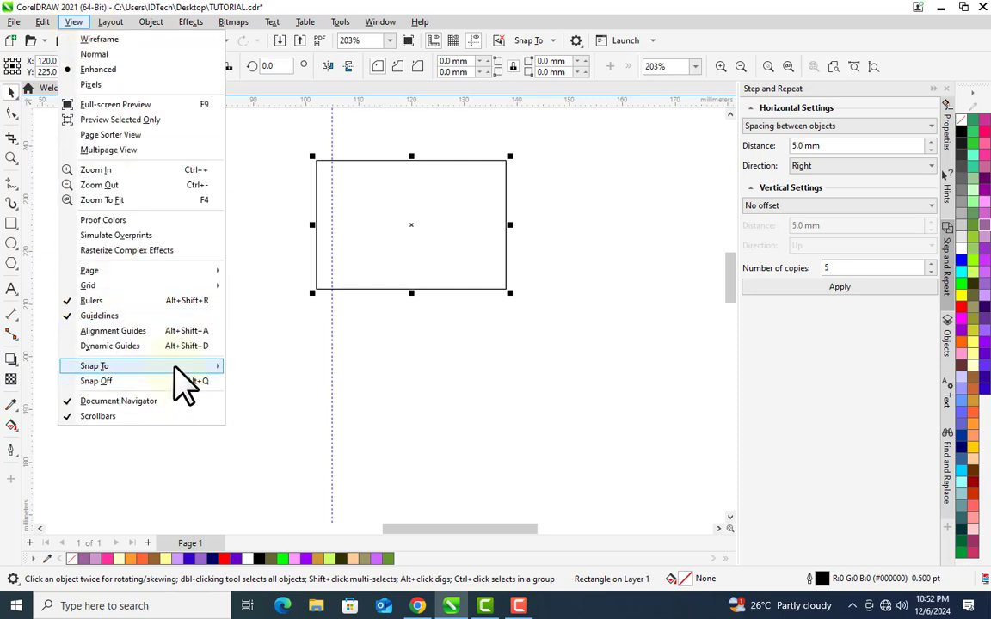
pyautogui.moveTo(179, 367)
pyautogui.click(259, 444)
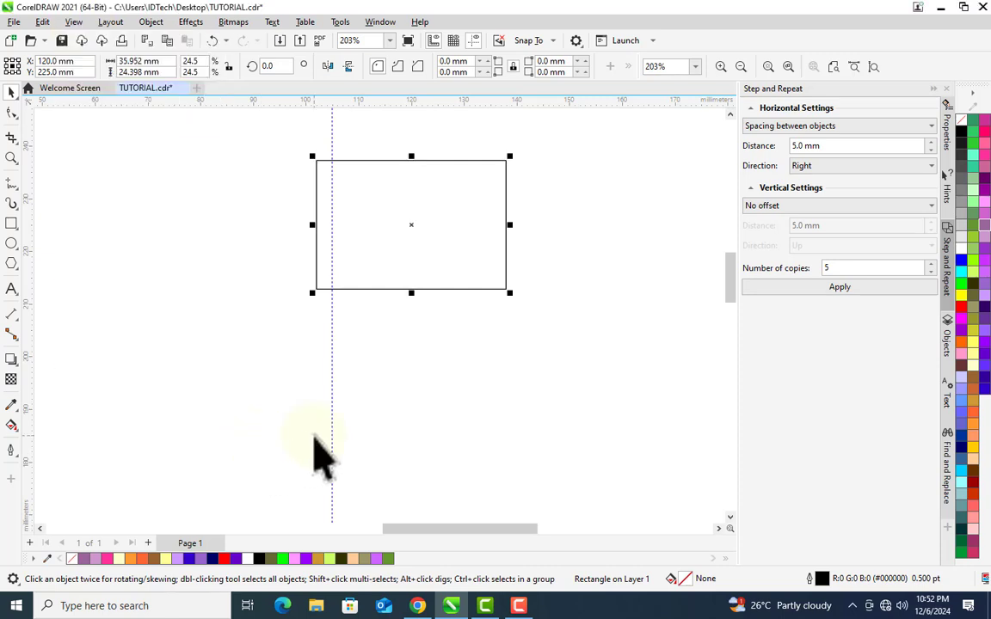
# Step: Duplicate the rectangle to get two side by side, with the right-hand one at about X 138, Y 219 mm
pyautogui.moveTo(407, 224); pyautogui.dragTo(500, 223)
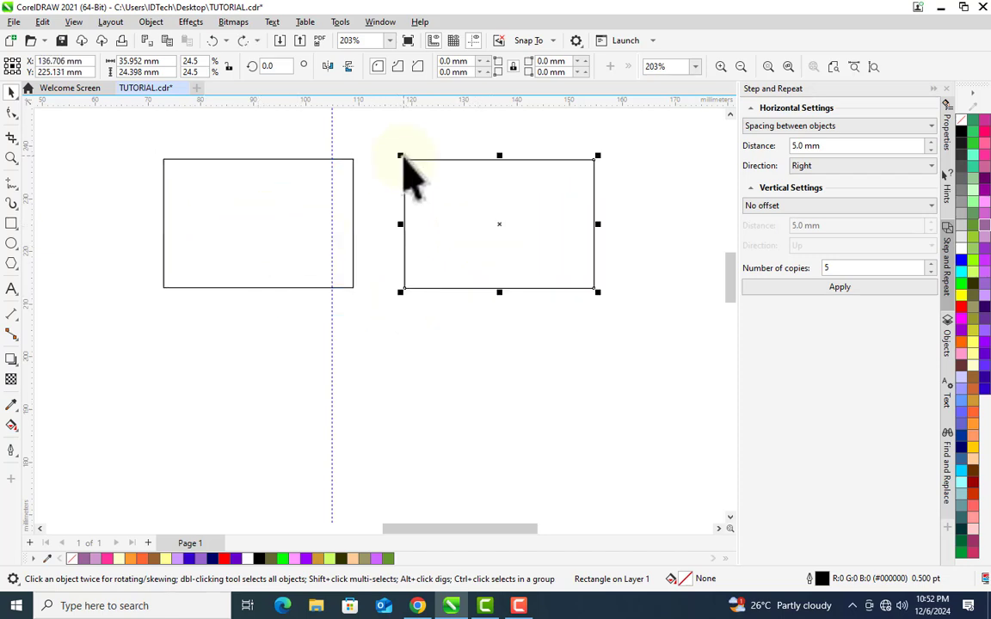
pyautogui.moveTo(402, 160); pyautogui.dragTo(415, 191)
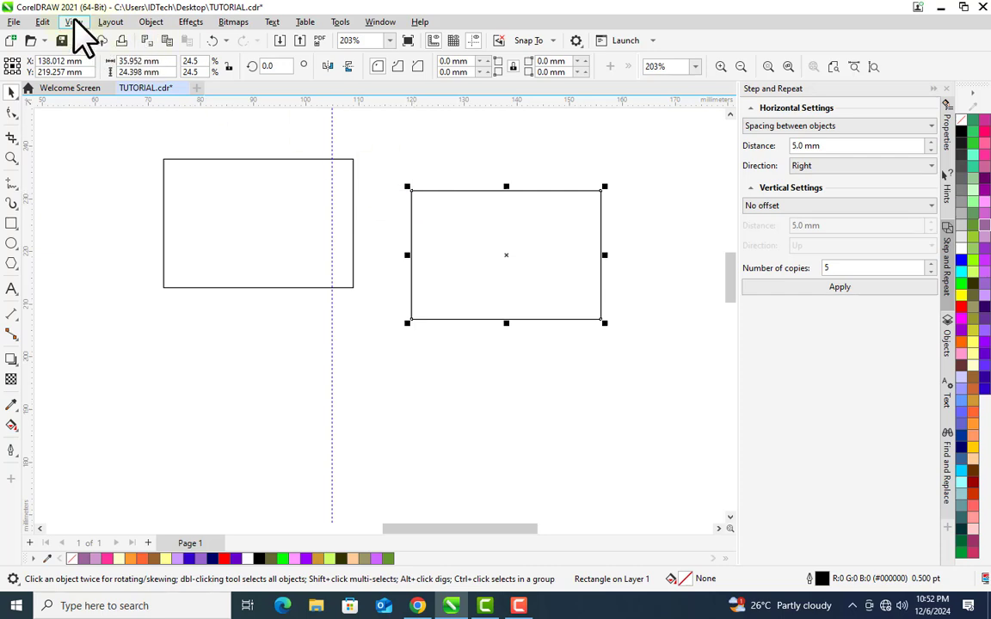
# Step: Turn on alignment guides and move the right-hand rectangle below the other, lining up its left edge with the other's right edge
pyautogui.click(74, 23)
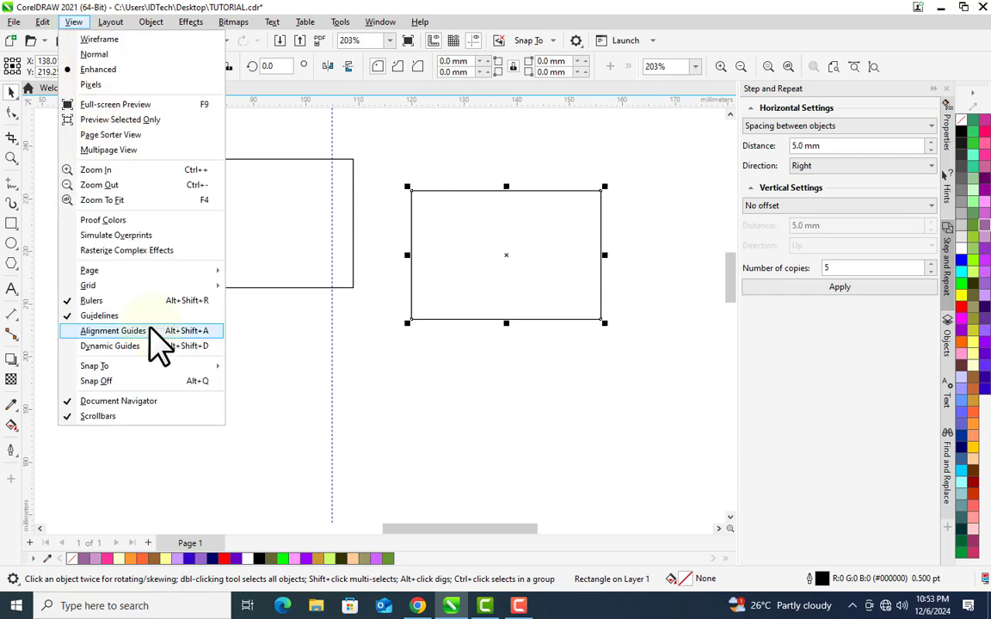
pyautogui.click(156, 340)
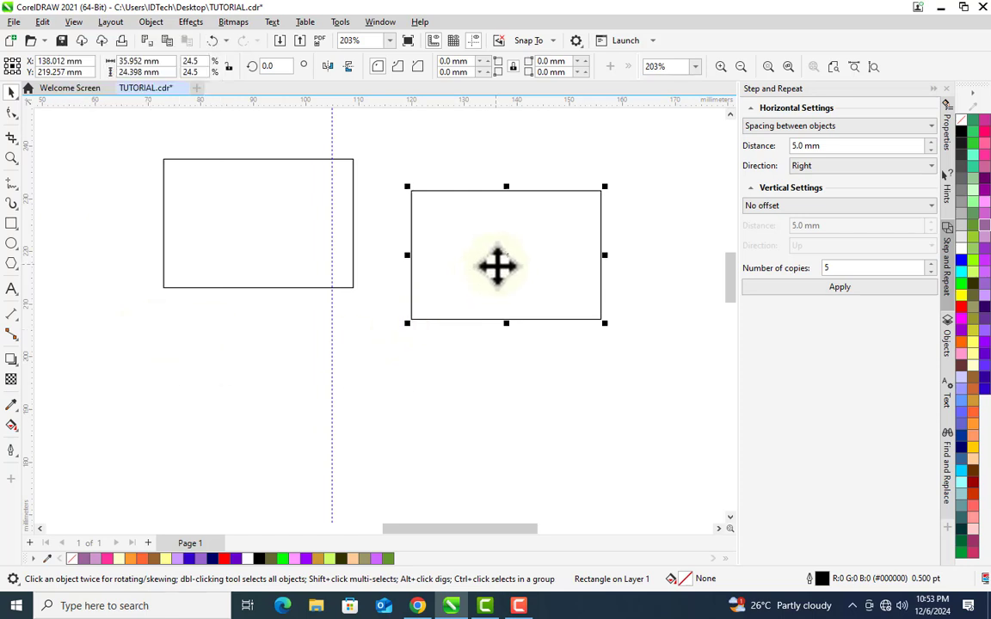
pyautogui.moveTo(509, 258); pyautogui.dragTo(489, 203)
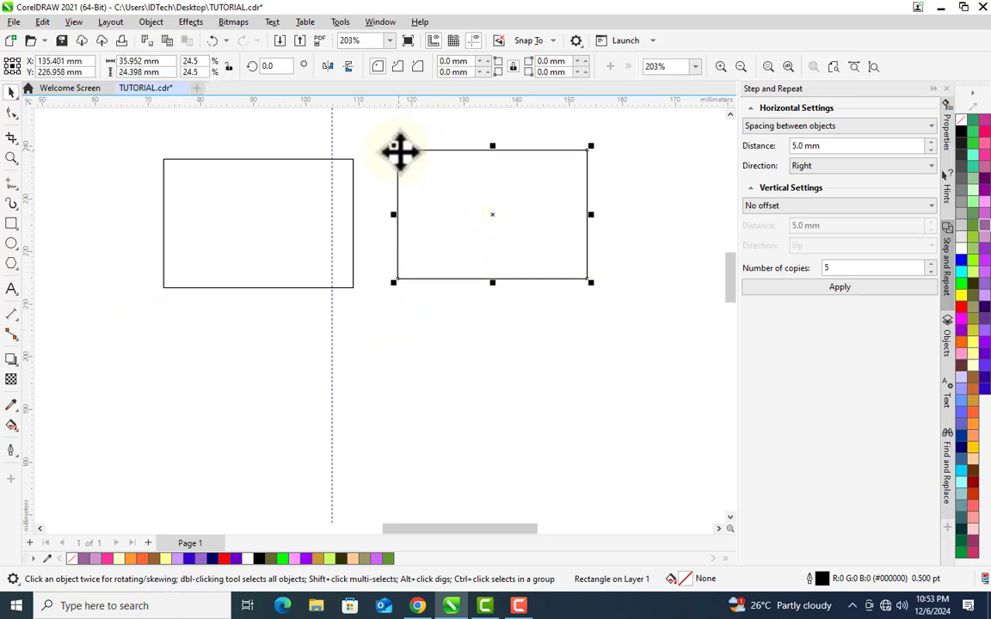
pyautogui.moveTo(397, 150); pyautogui.dragTo(363, 305)
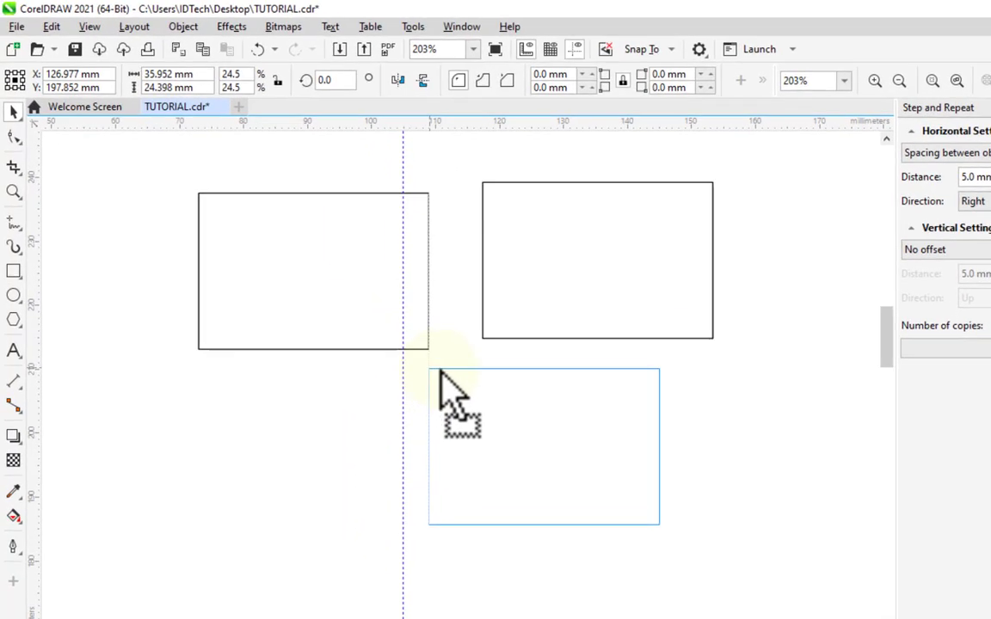
pyautogui.moveTo(439, 371); pyautogui.dragTo(431, 419)
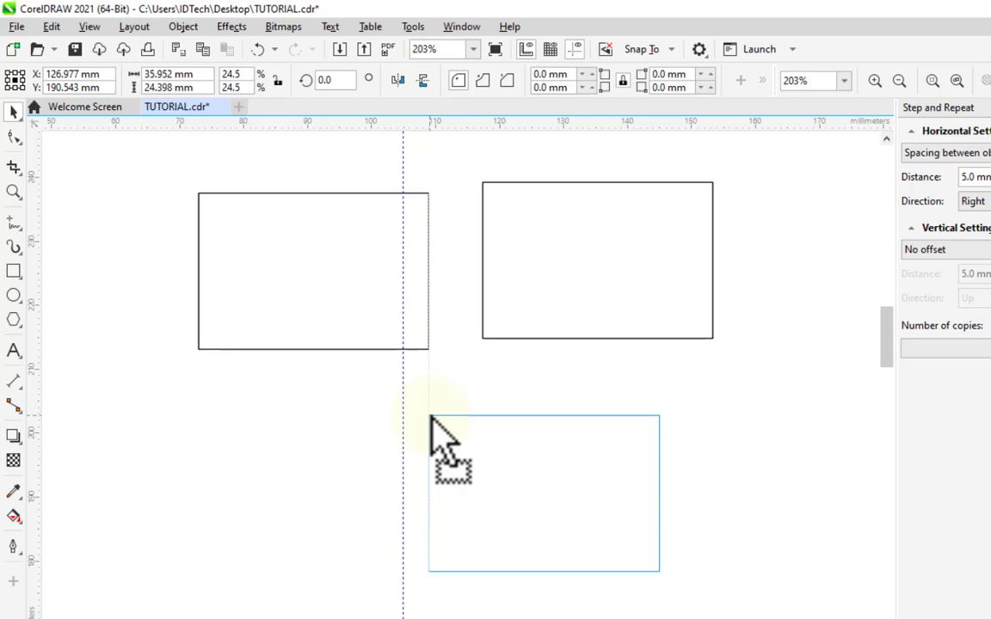
# Step: Move the rectangle up to about X 143, Y 225 mm, aligning its top, centre and bottom with the left-hand rectangle
pyautogui.moveTo(431, 418); pyautogui.dragTo(520, 191)
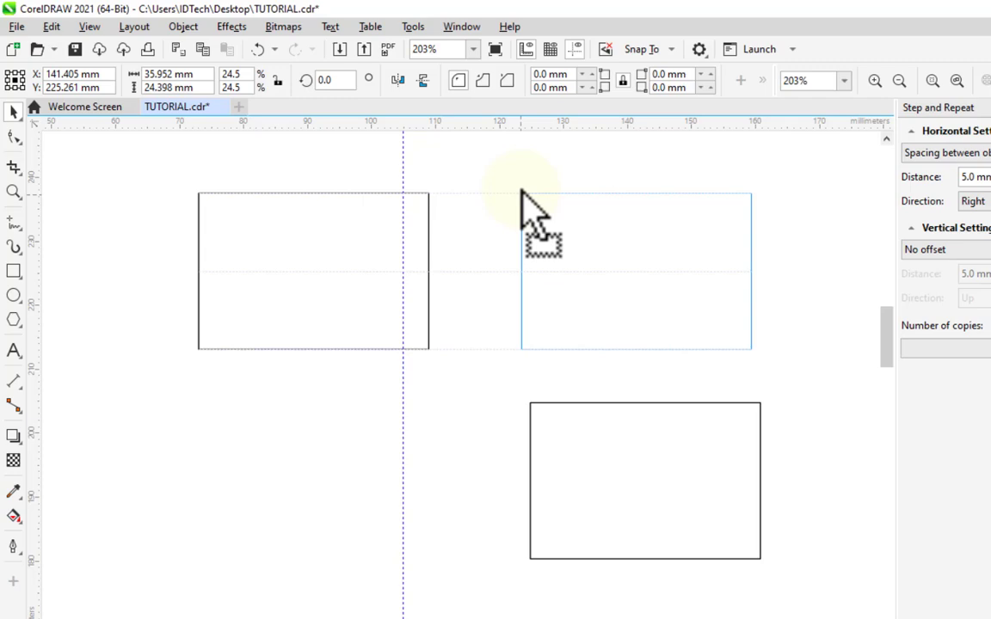
pyautogui.moveTo(520, 191); pyautogui.dragTo(523, 202)
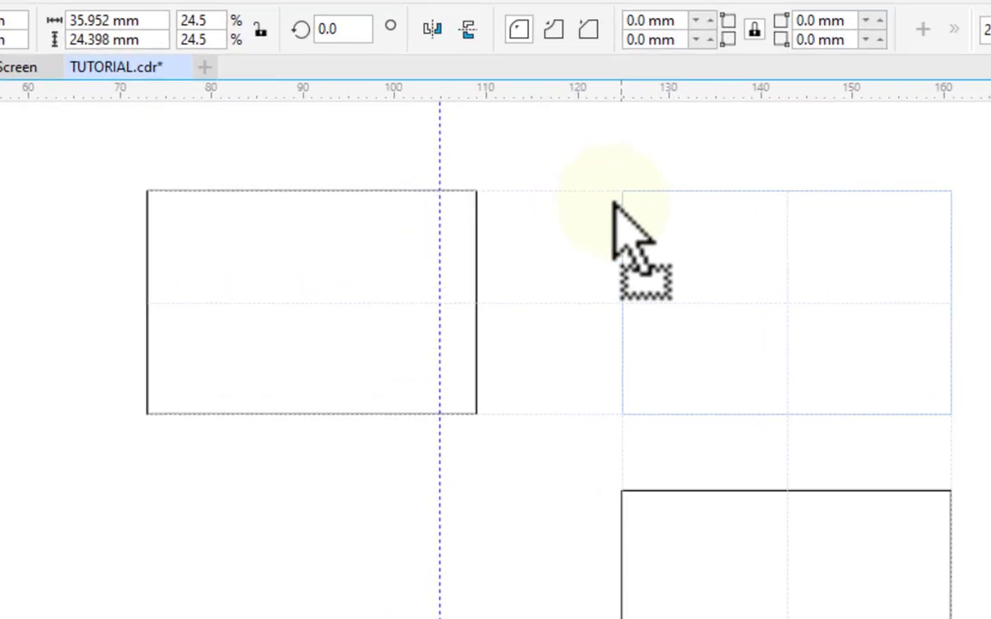
pyautogui.moveTo(612, 204); pyautogui.dragTo(612, 204)
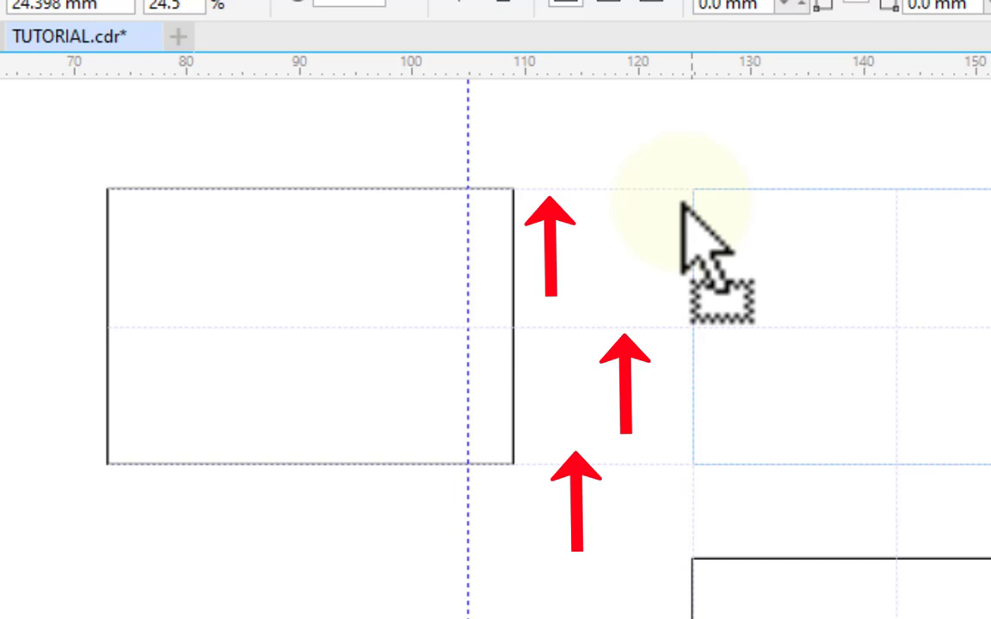
pyautogui.moveTo(683, 205); pyautogui.dragTo(682, 204)
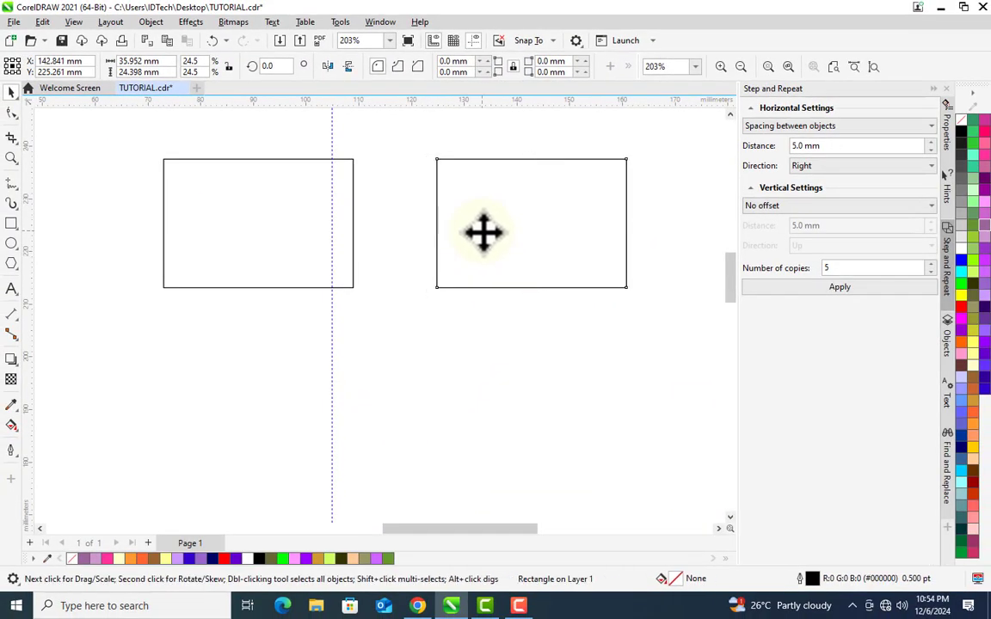
# Step: Turn on dynamic guides and move the right-hand rectangle by its corner node past the other's lower-right corner to about X 139, Y 198 mm
pyautogui.click(43, 22)
pyautogui.click(52, 22)
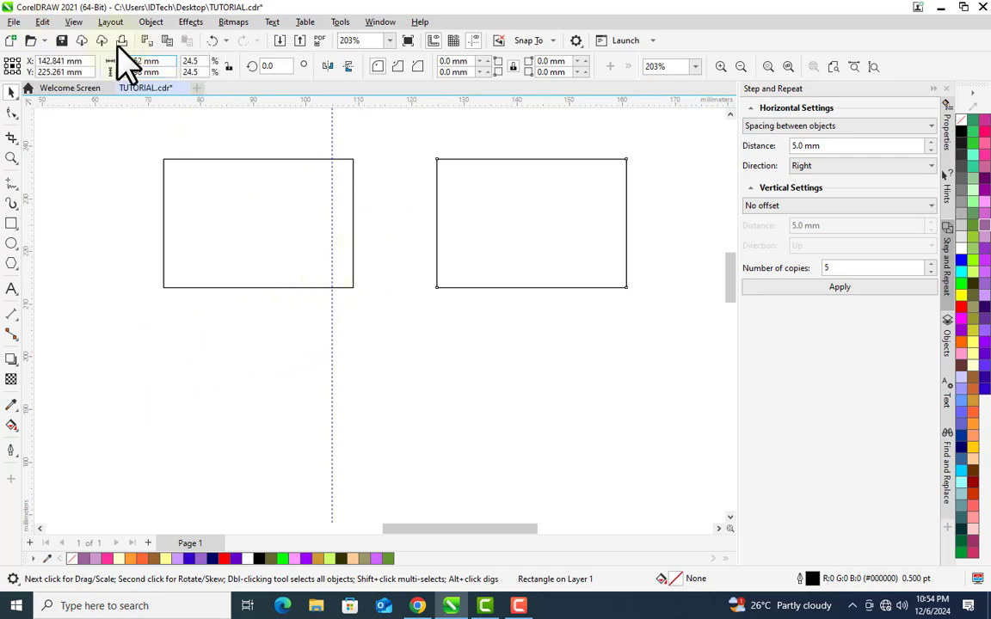
pyautogui.click(74, 21)
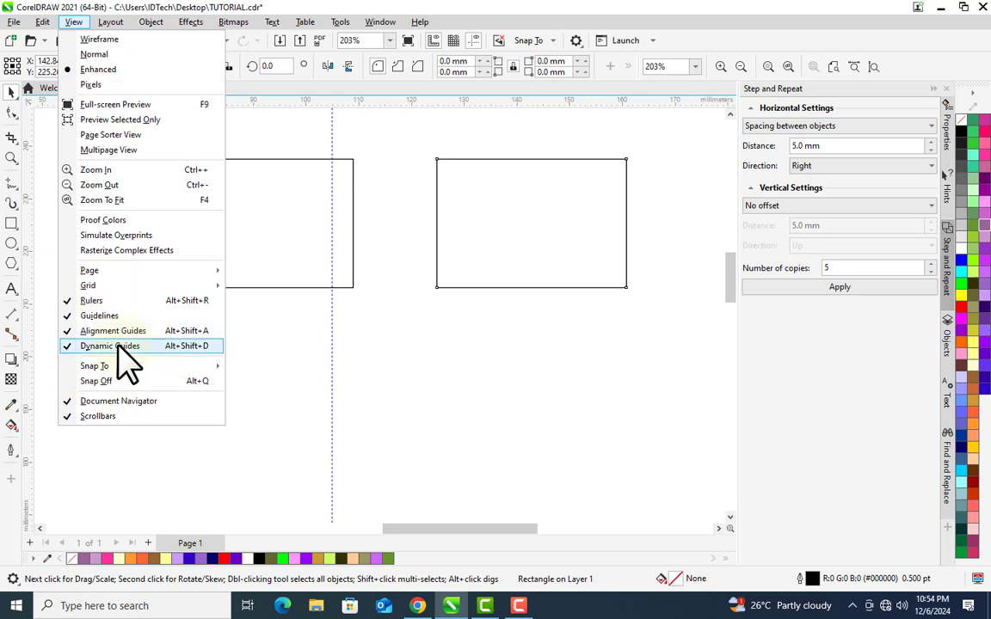
pyautogui.click(440, 172)
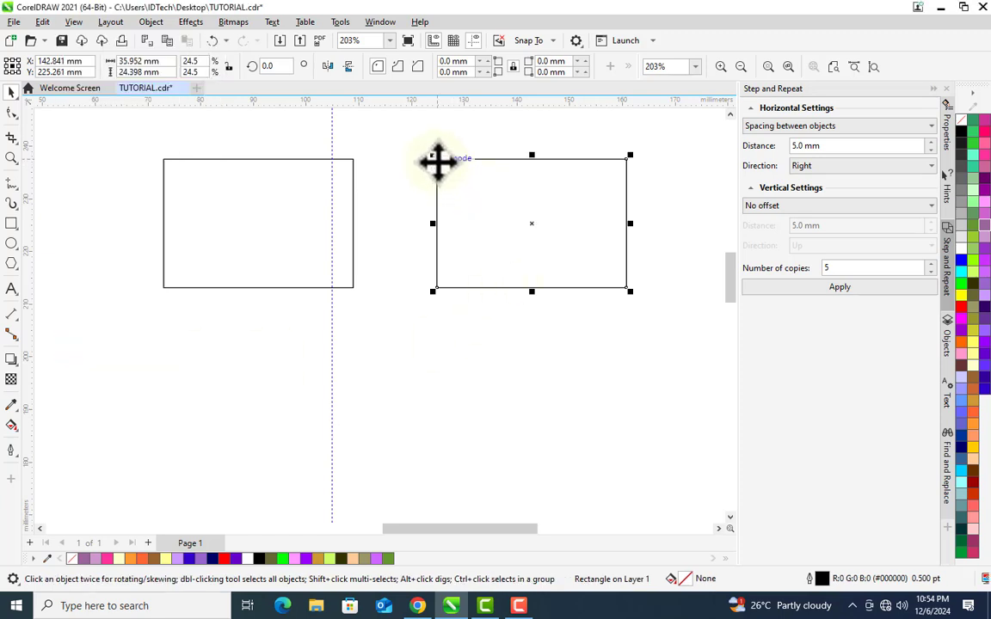
pyautogui.moveTo(438, 162); pyautogui.dragTo(355, 286)
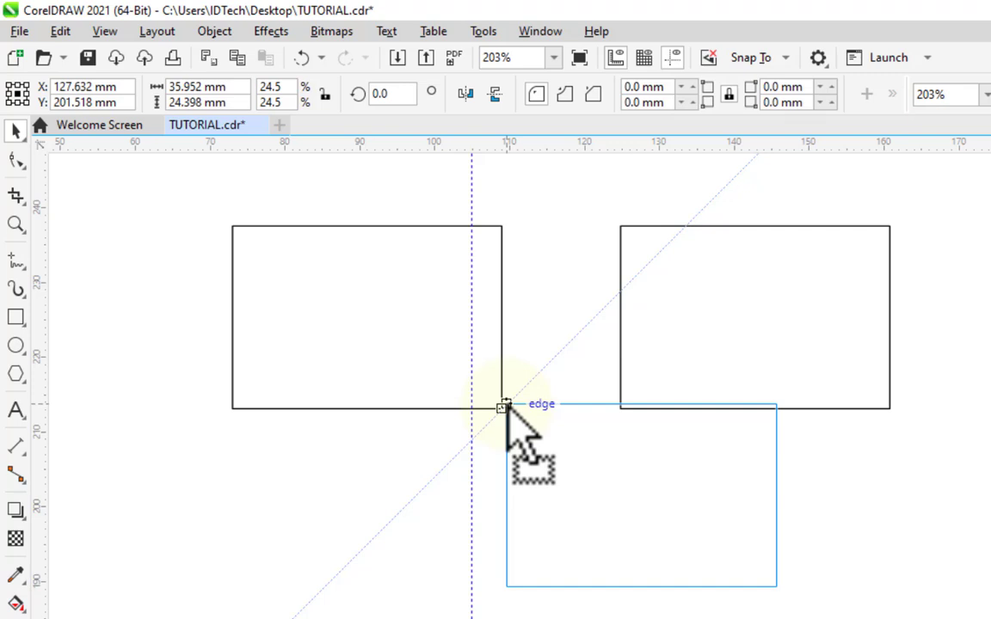
pyautogui.moveTo(506, 406); pyautogui.dragTo(590, 427)
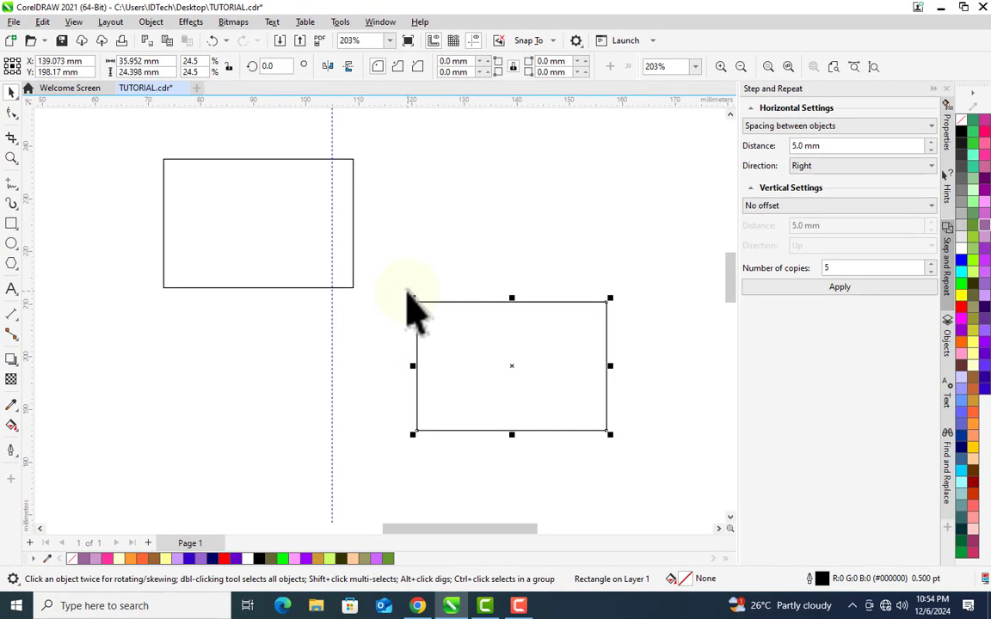
# Step: Turn off all snapping and move the right-hand rectangle freely to about X 132, Y 220 mm
pyautogui.click(433, 215)
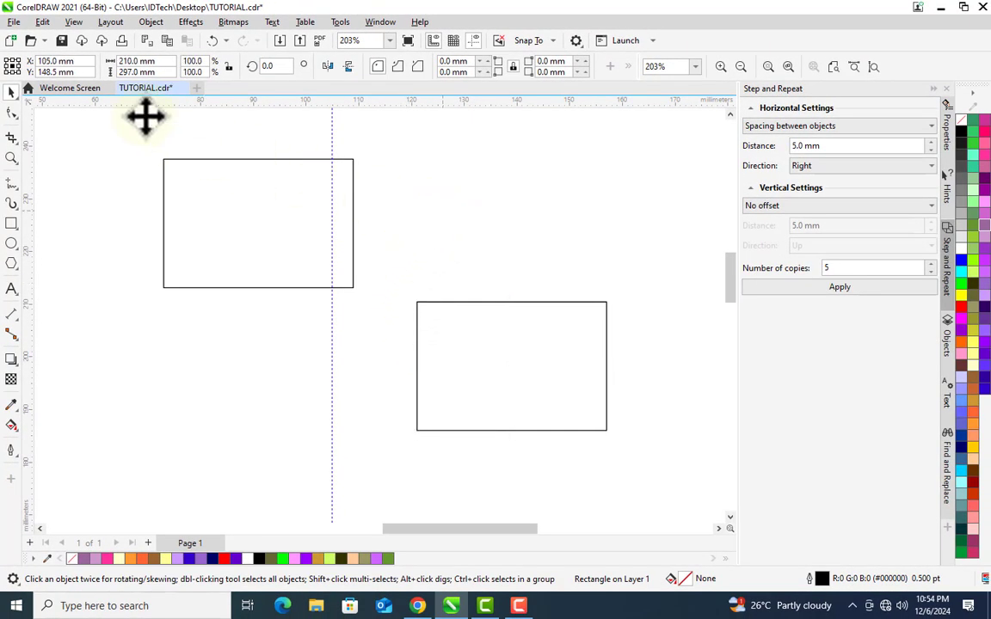
pyautogui.click(74, 23)
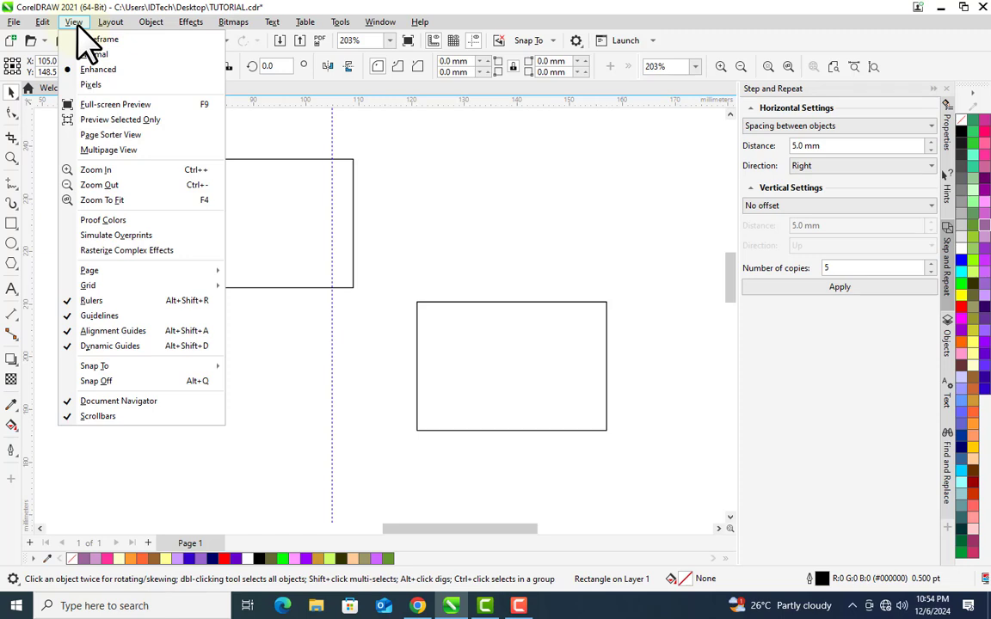
pyautogui.click(128, 384)
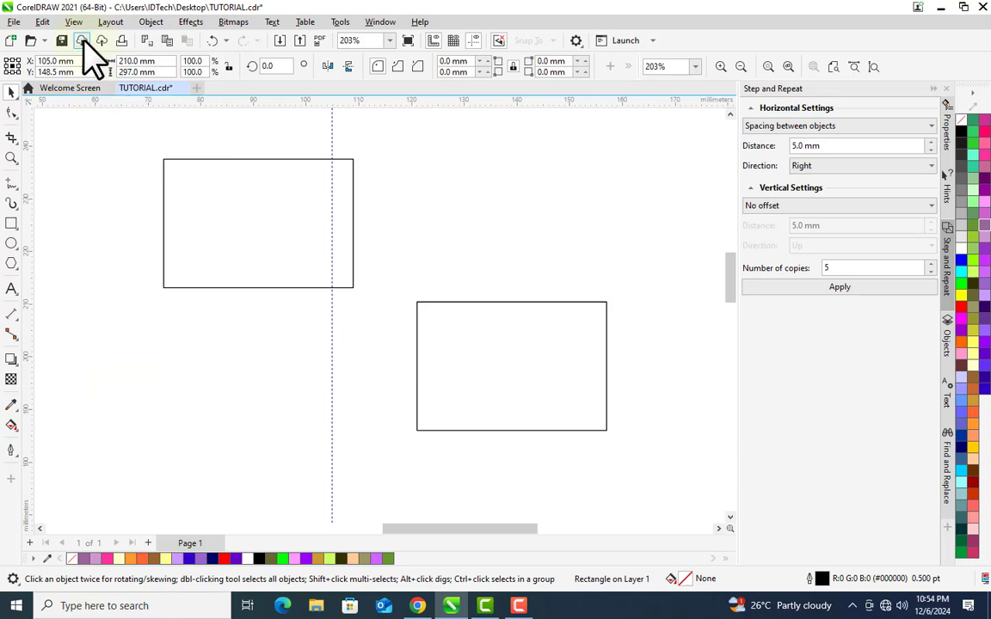
pyautogui.click(420, 310)
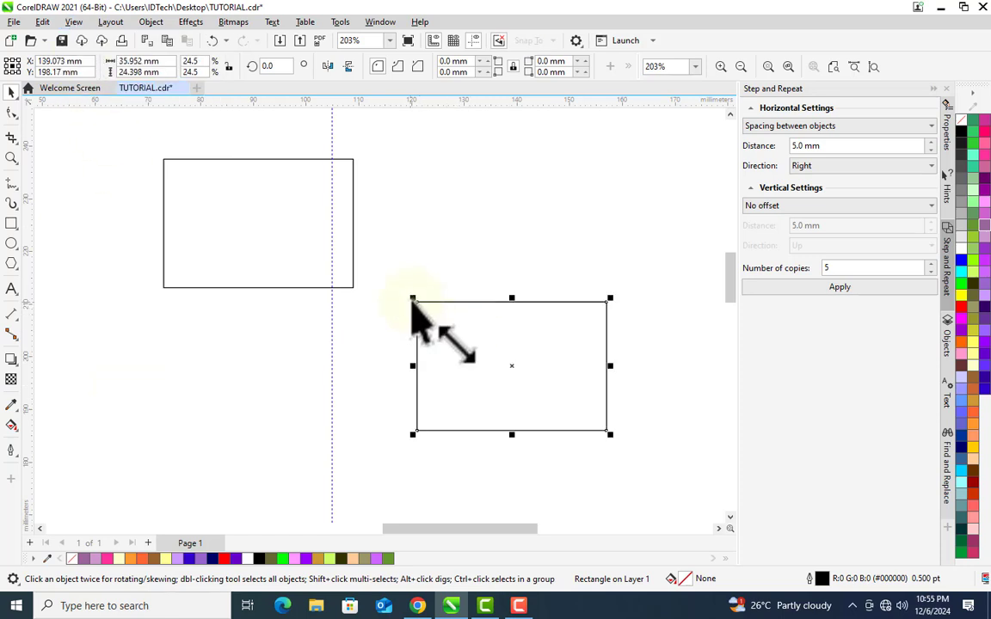
pyautogui.moveTo(416, 303); pyautogui.dragTo(380, 184)
# Step: Re-enable snapping by clearing the Snap Off option, and reopen the view options
pyautogui.click(73, 21)
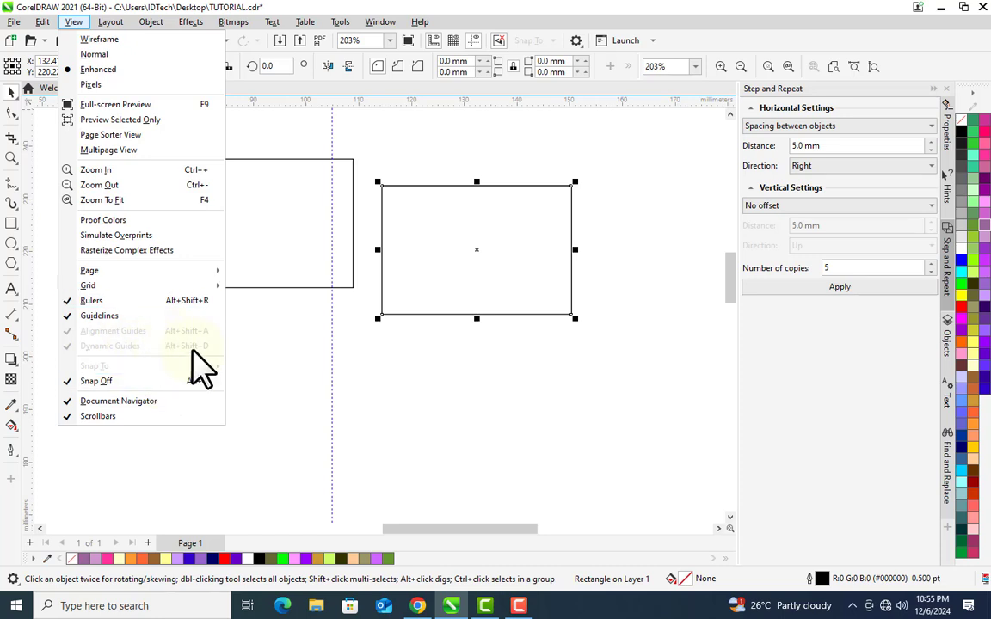
pyautogui.click(106, 383)
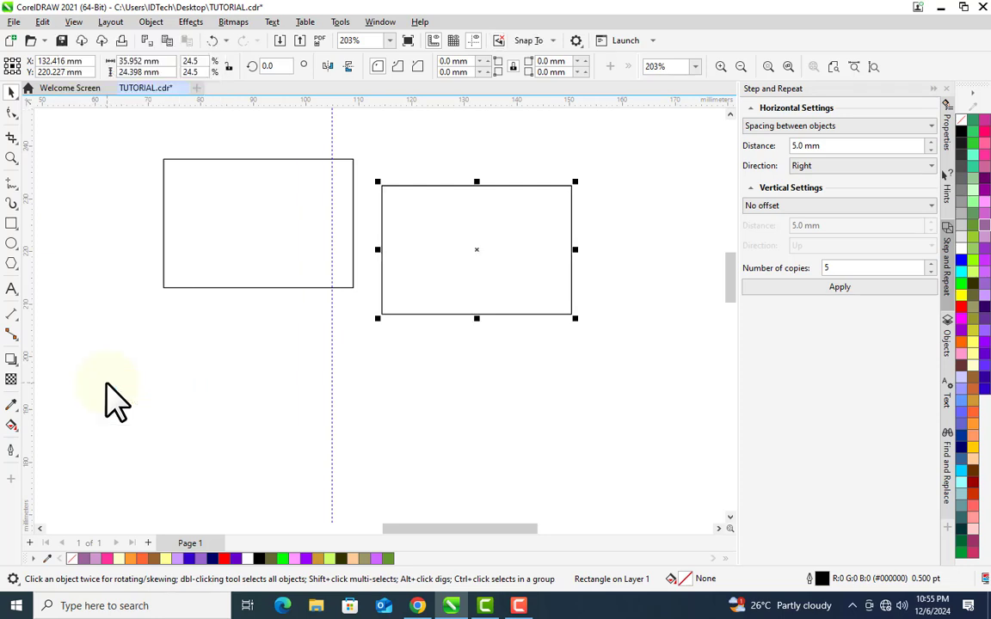
pyautogui.click(76, 21)
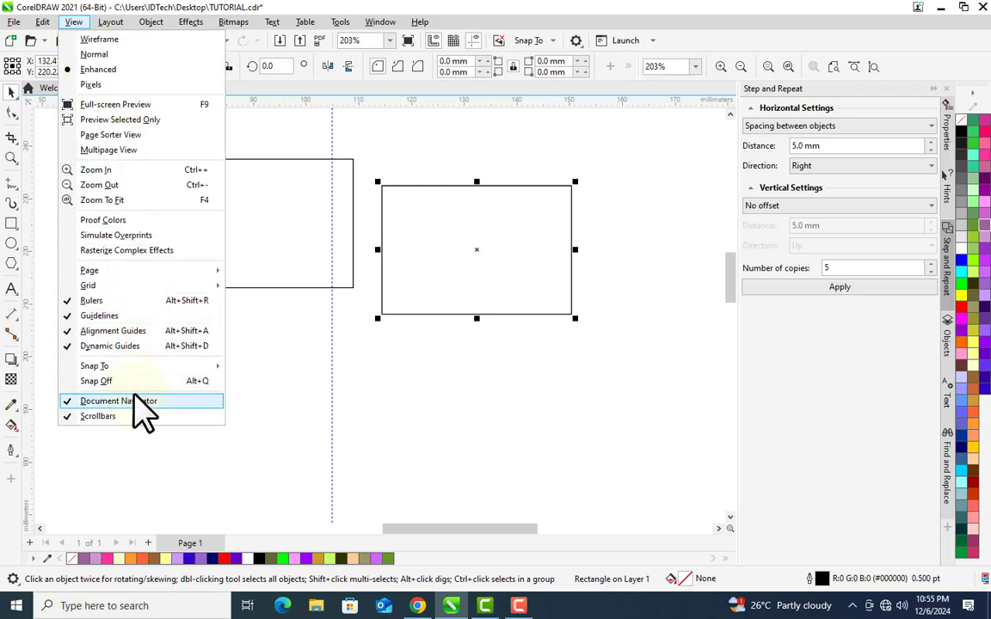